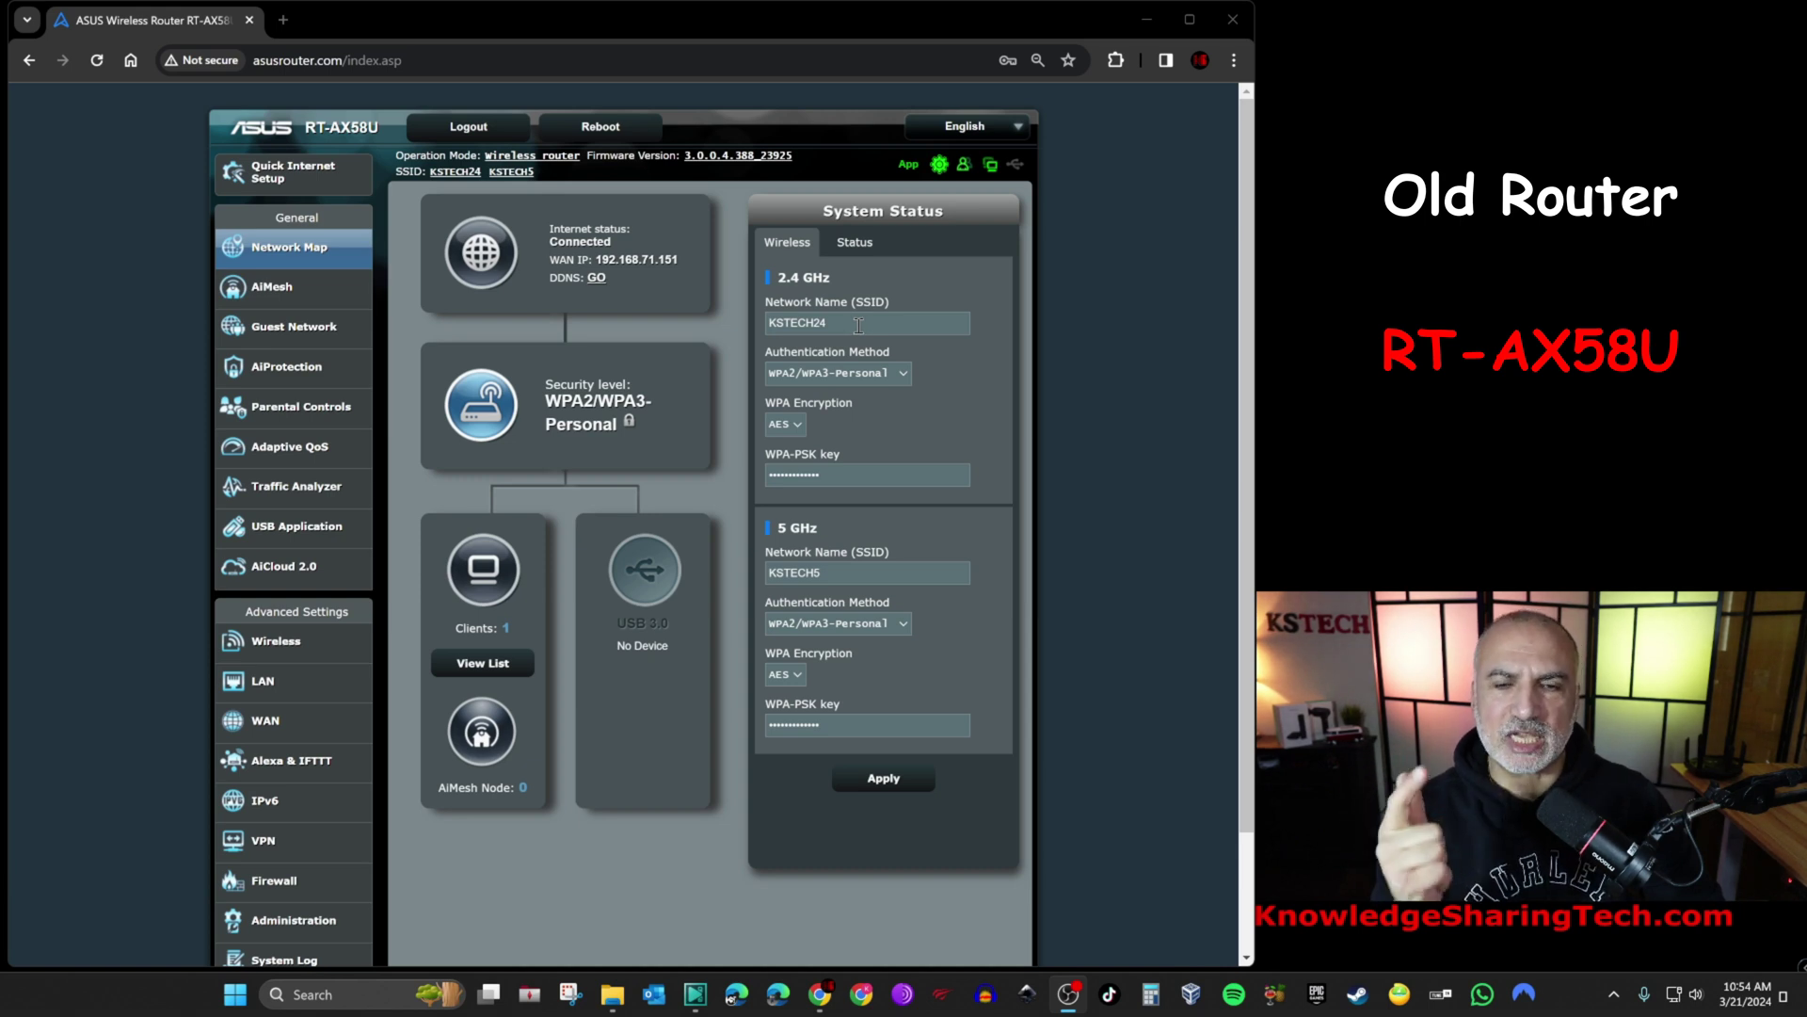
Step: Reveal the old router's 2.4 GHz and 5 GHz WPA-PSK keys, then go to Guest Network
{"action": "left_click", "coordinate": [878, 473]}
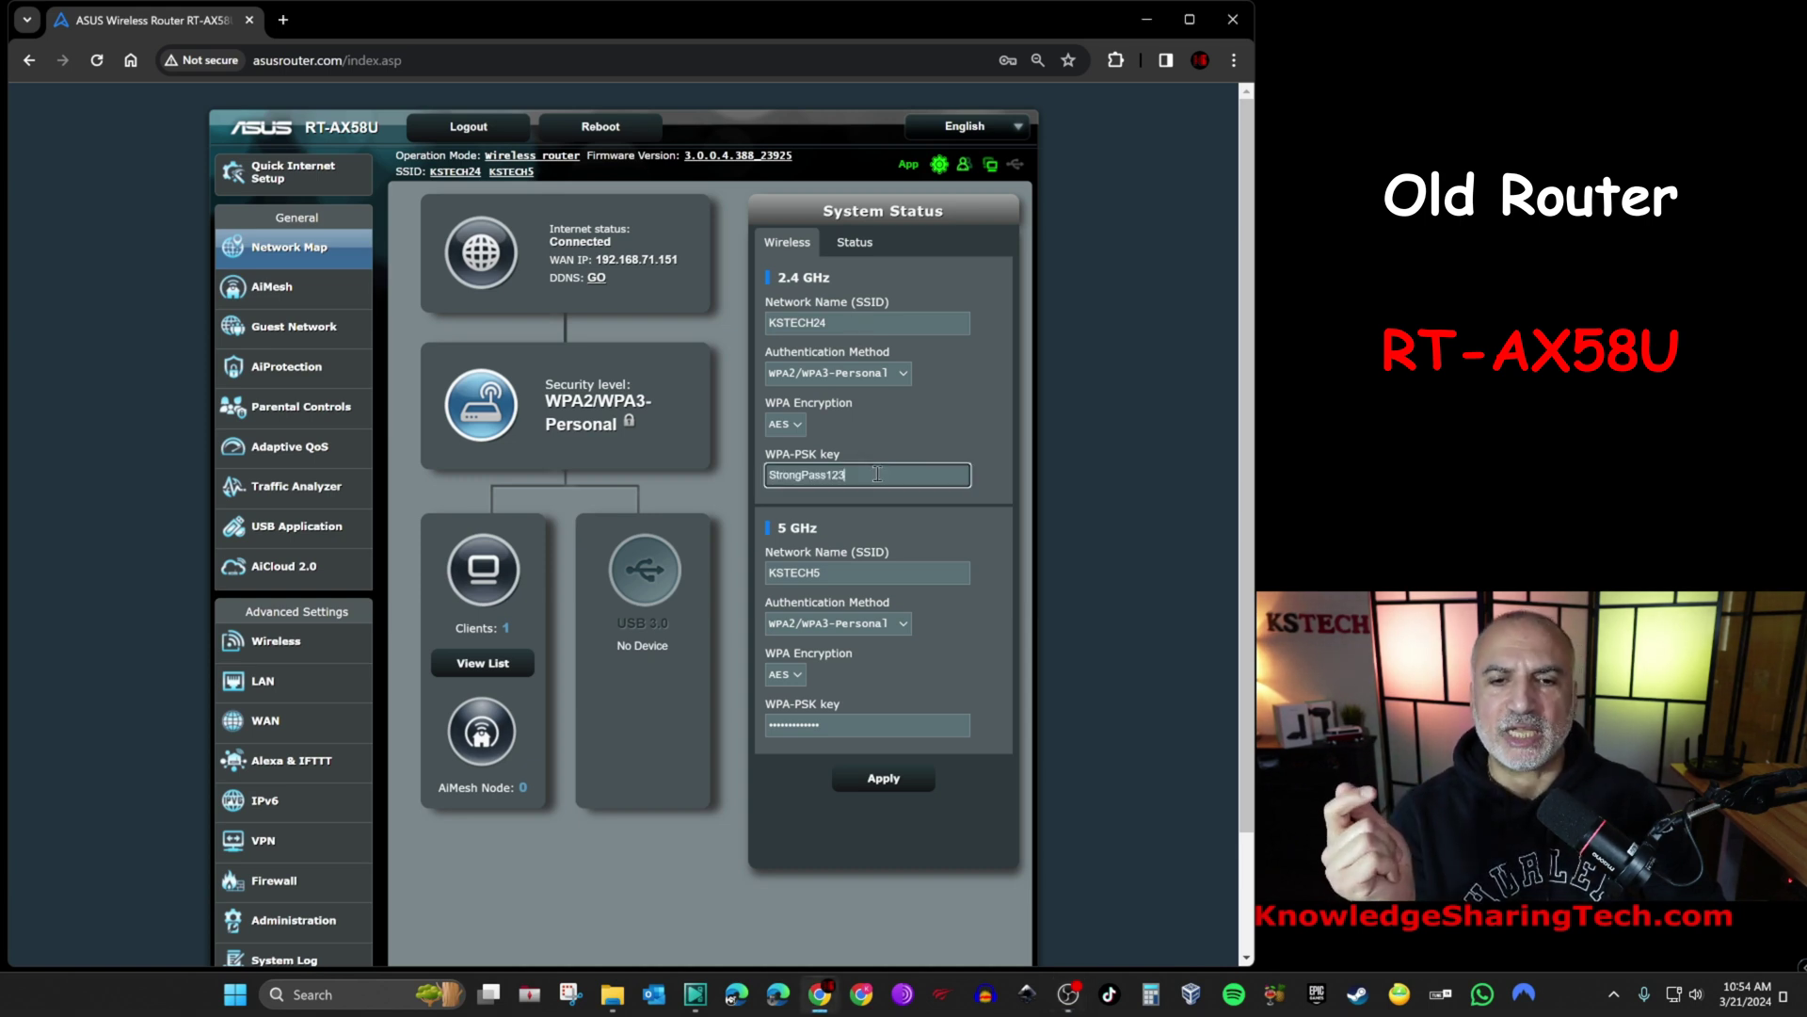
{"action": "left_click", "coordinate": [838, 569]}
{"action": "left_click", "coordinate": [865, 723]}
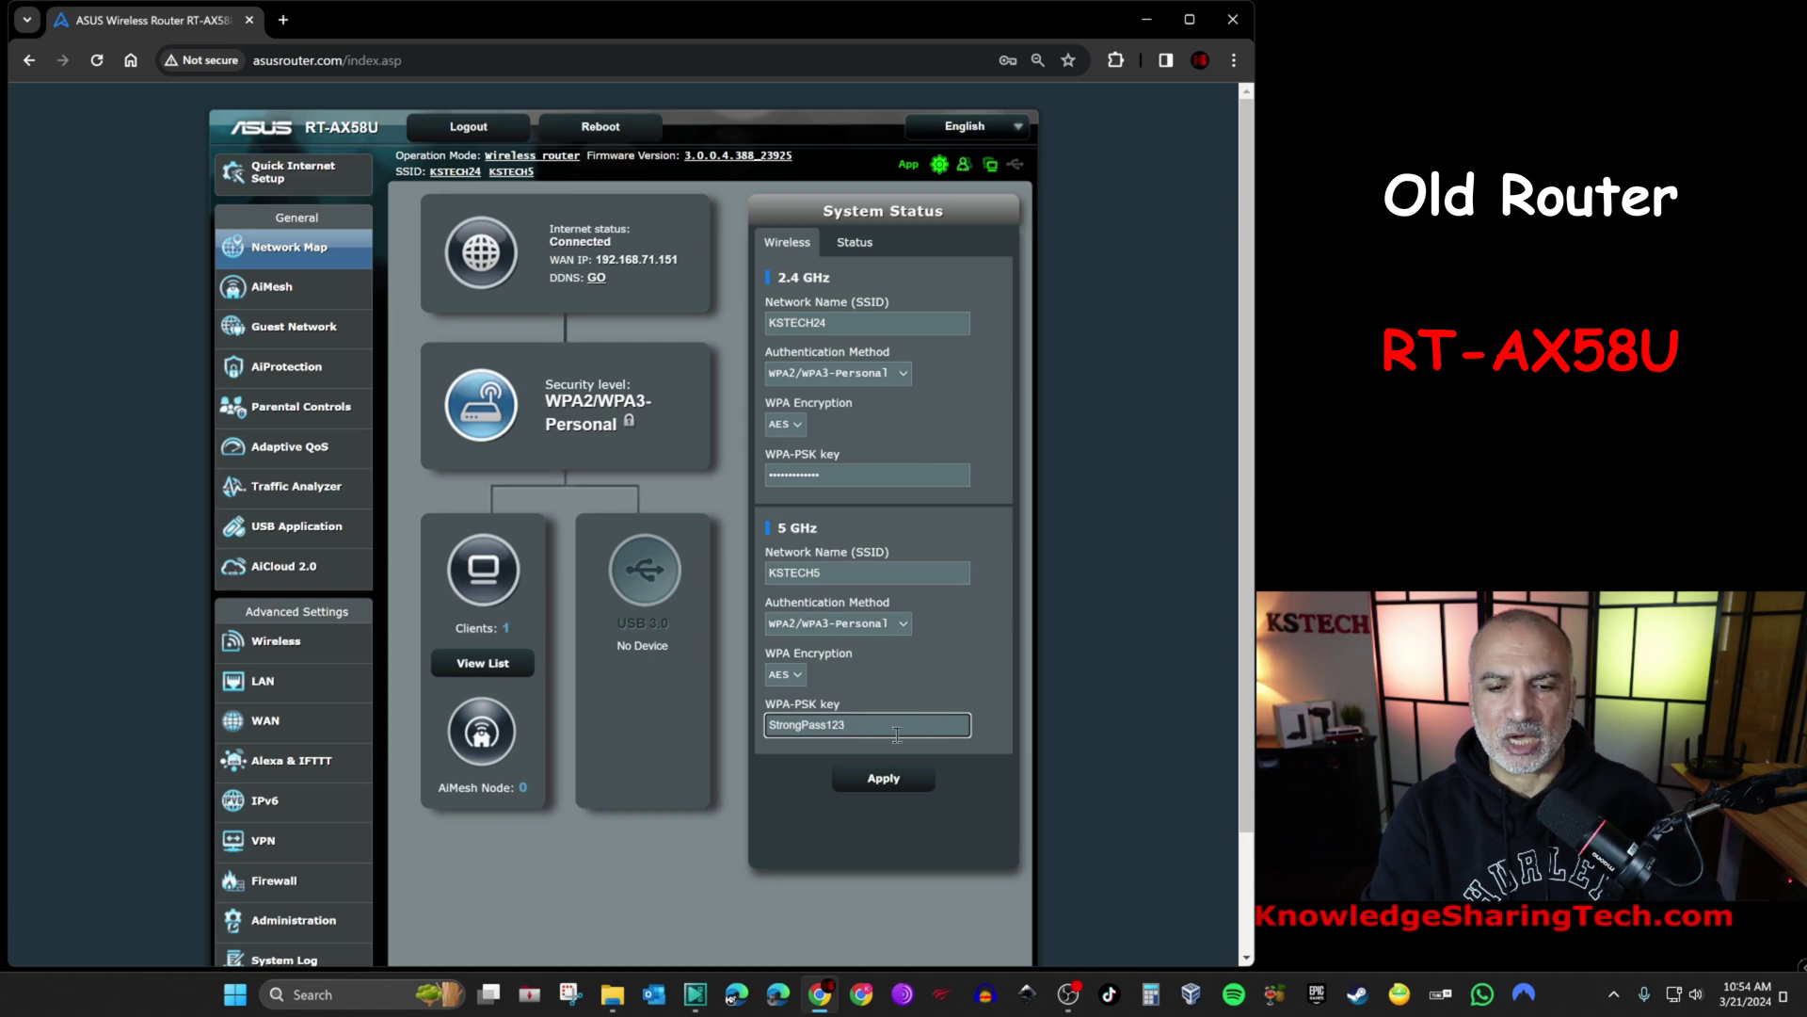
{"action": "left_click", "coordinate": [302, 335]}
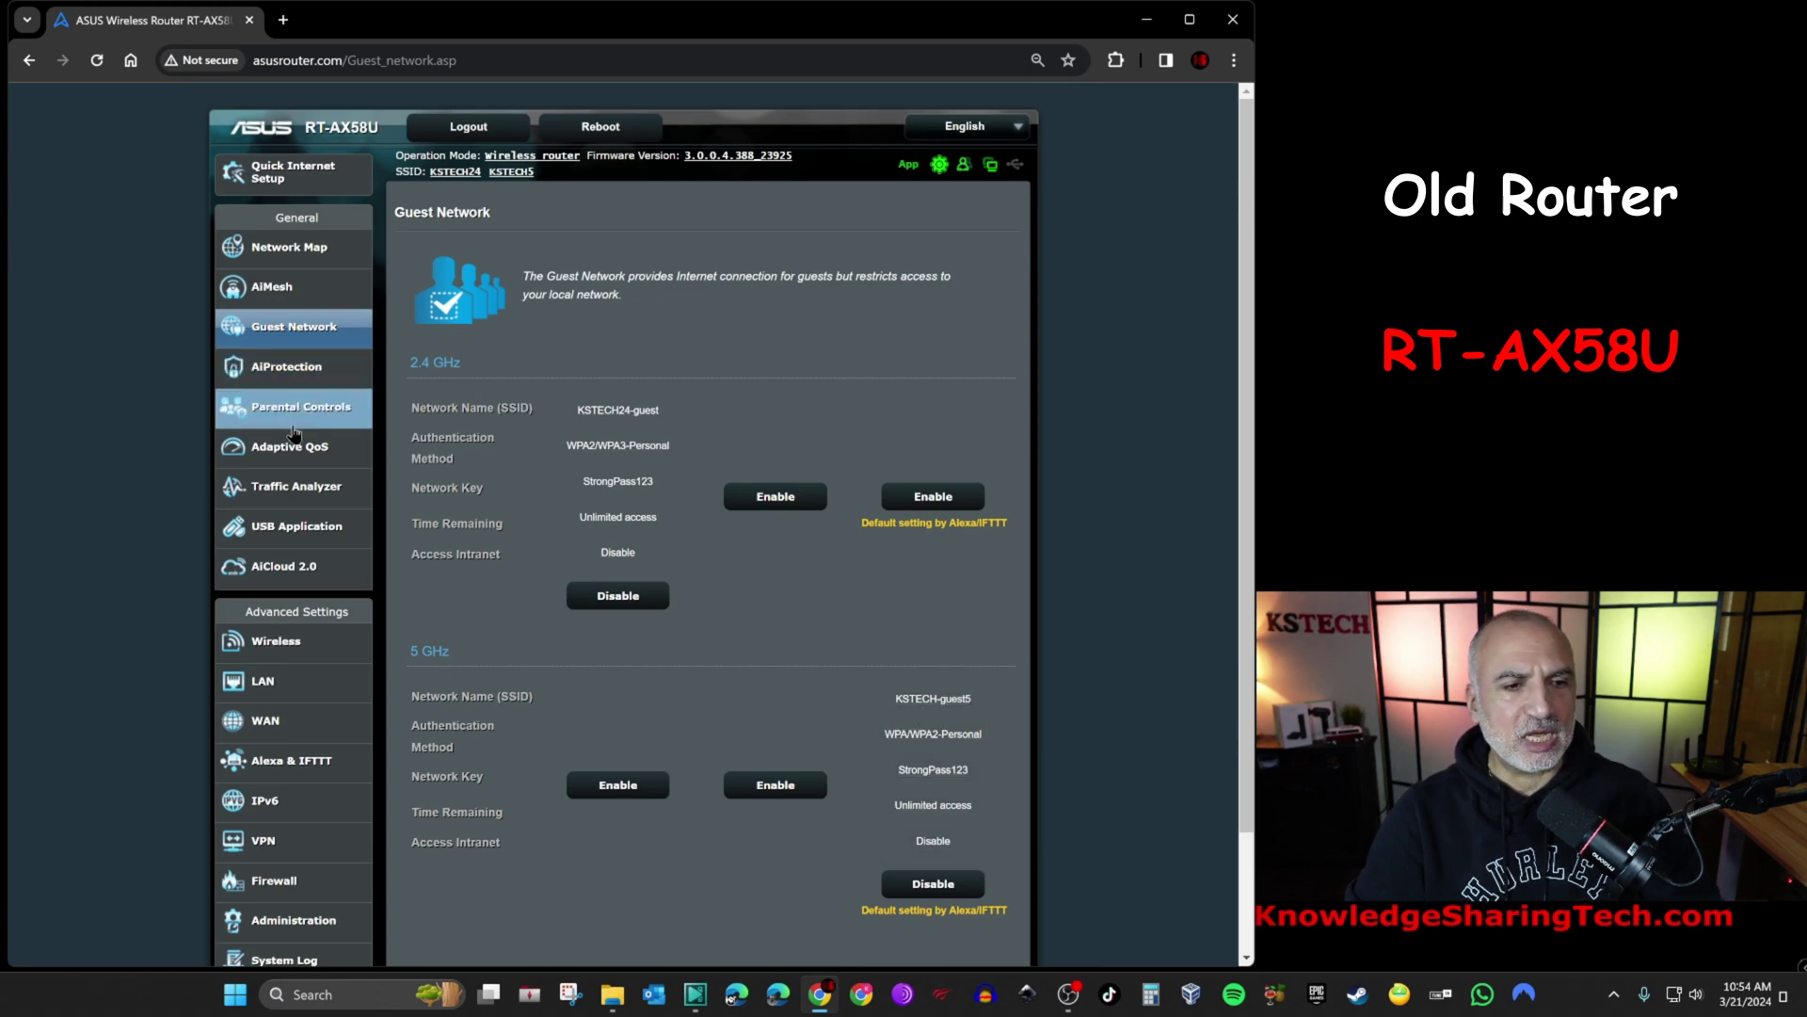
Step: Review AiProtection, Parental Controls and Adaptive QoS, ending on the USB Media Server settings
{"action": "left_click", "coordinate": [287, 377]}
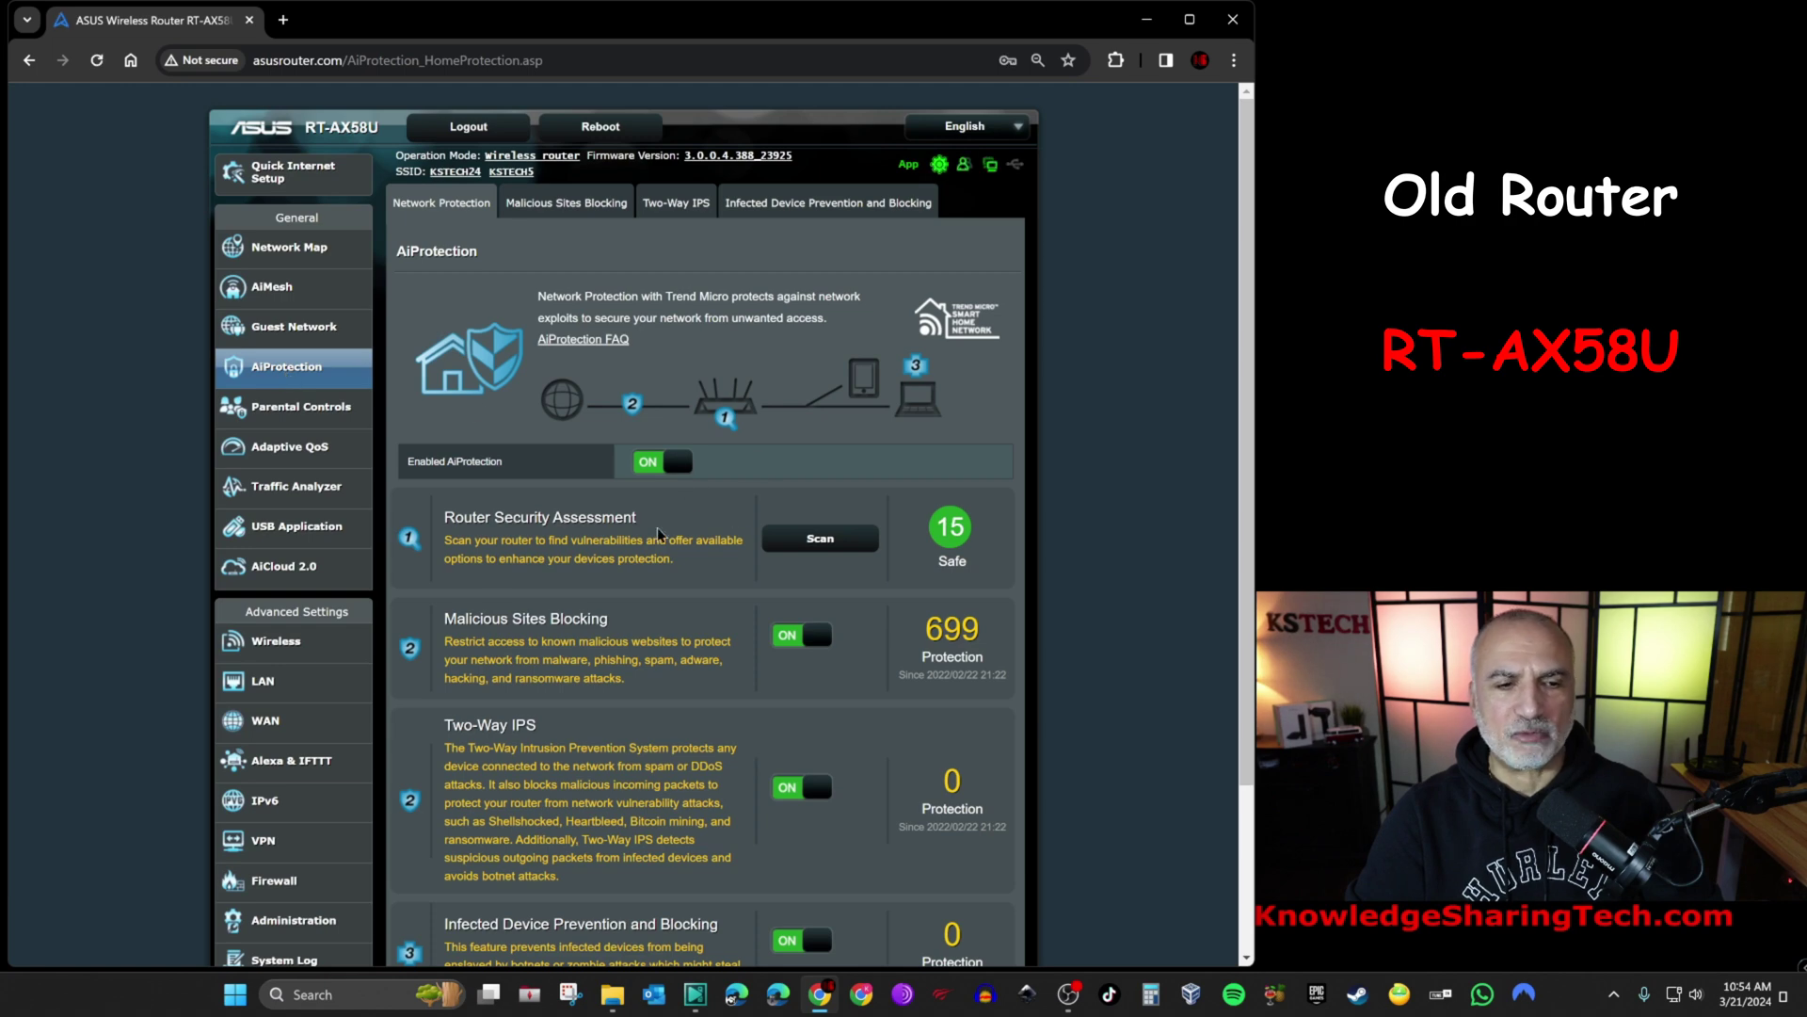
{"action": "left_click", "coordinate": [300, 410]}
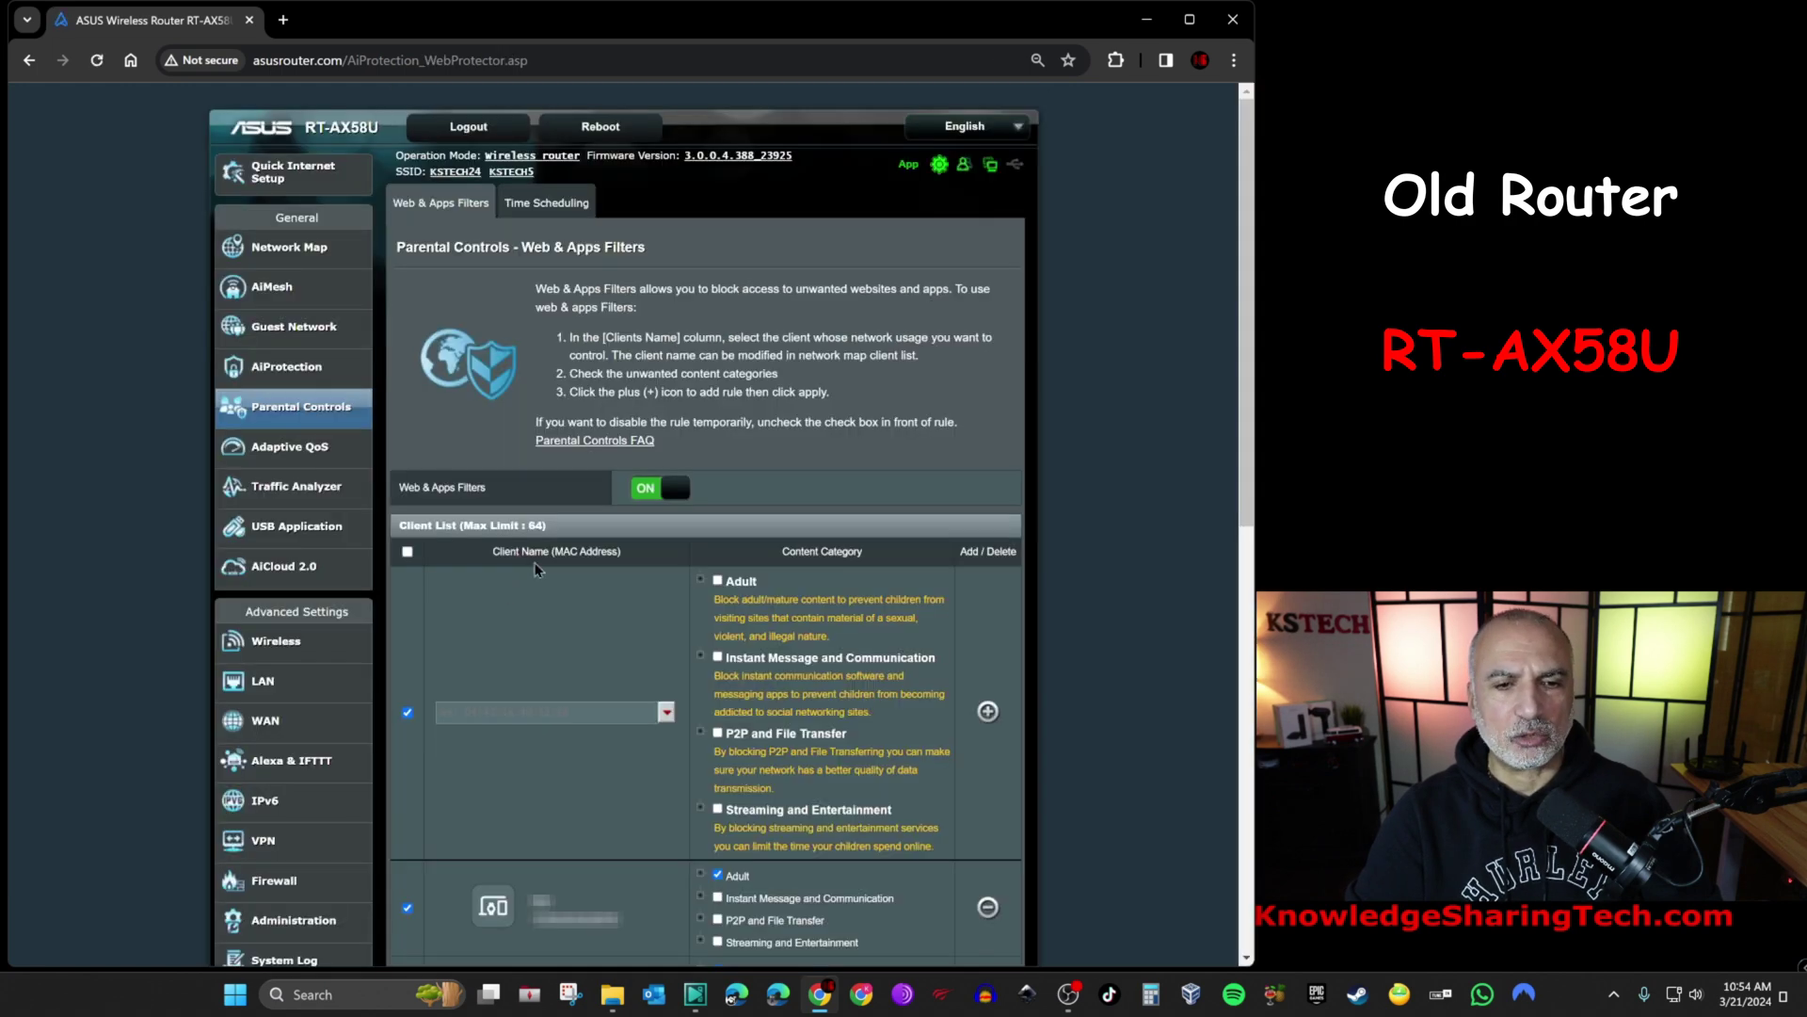
{"action": "left_click", "coordinate": [288, 450]}
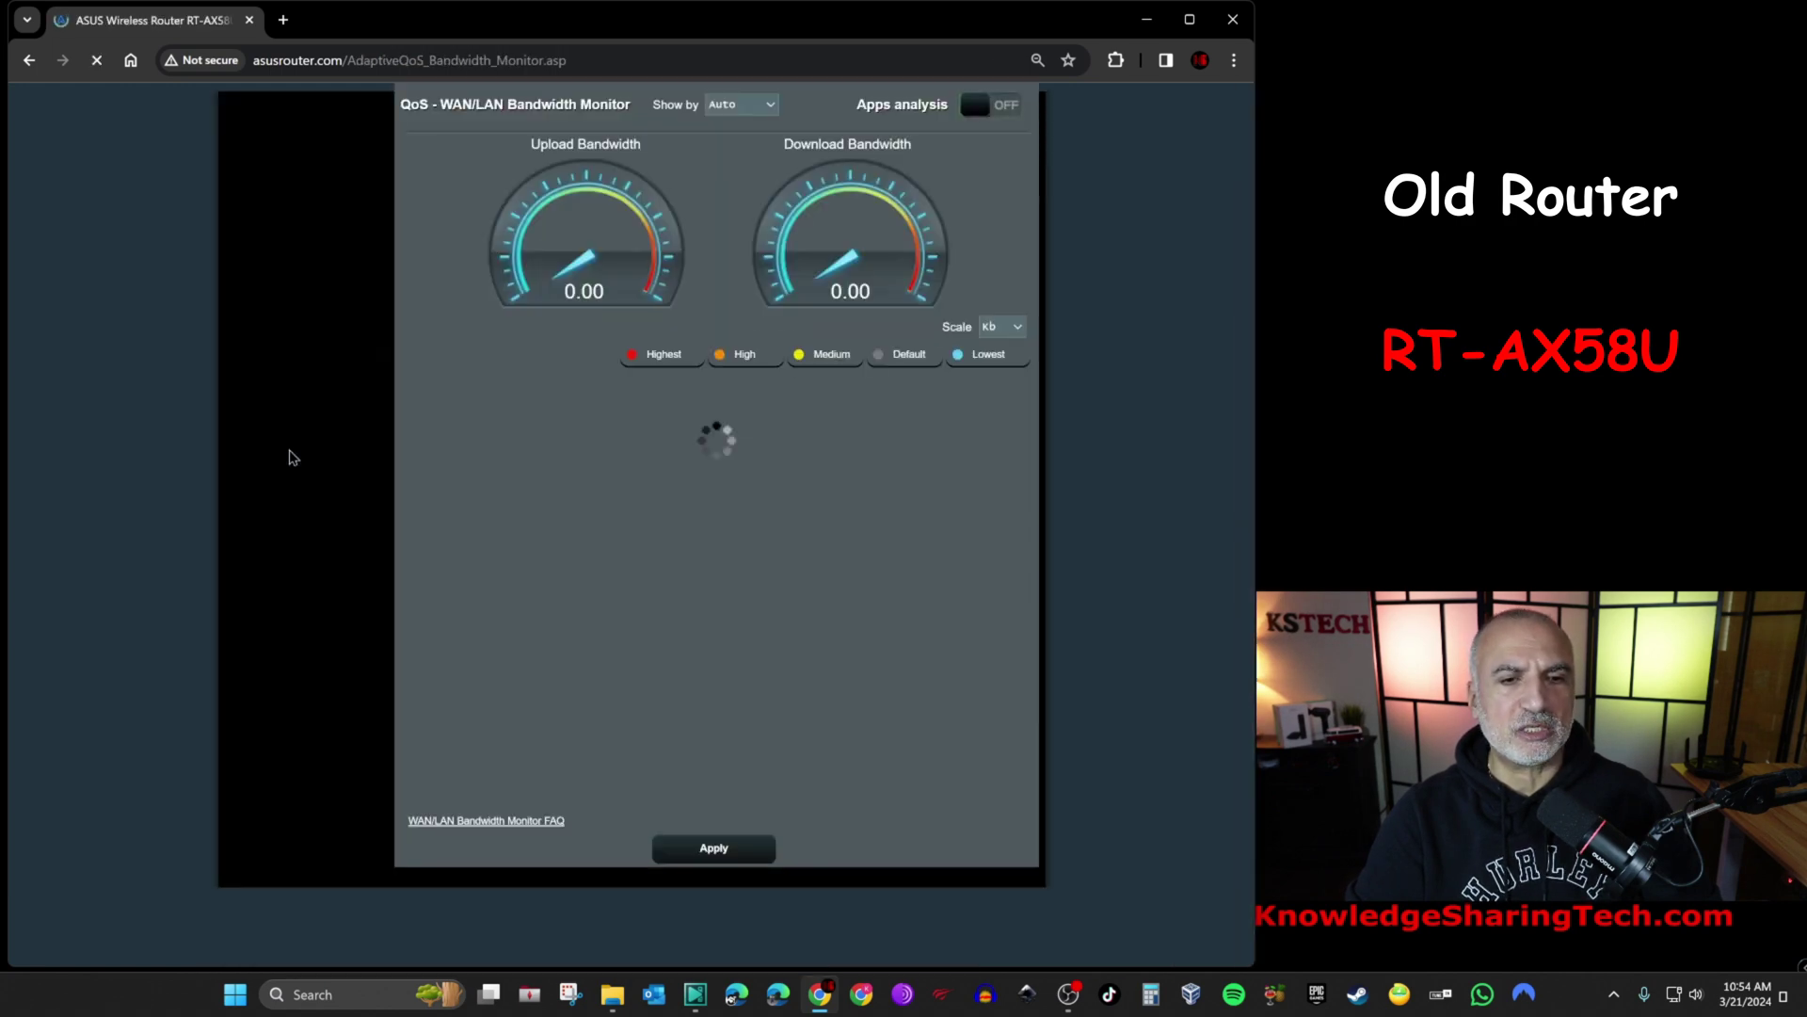
{"action": "left_click", "coordinate": [515, 203]}
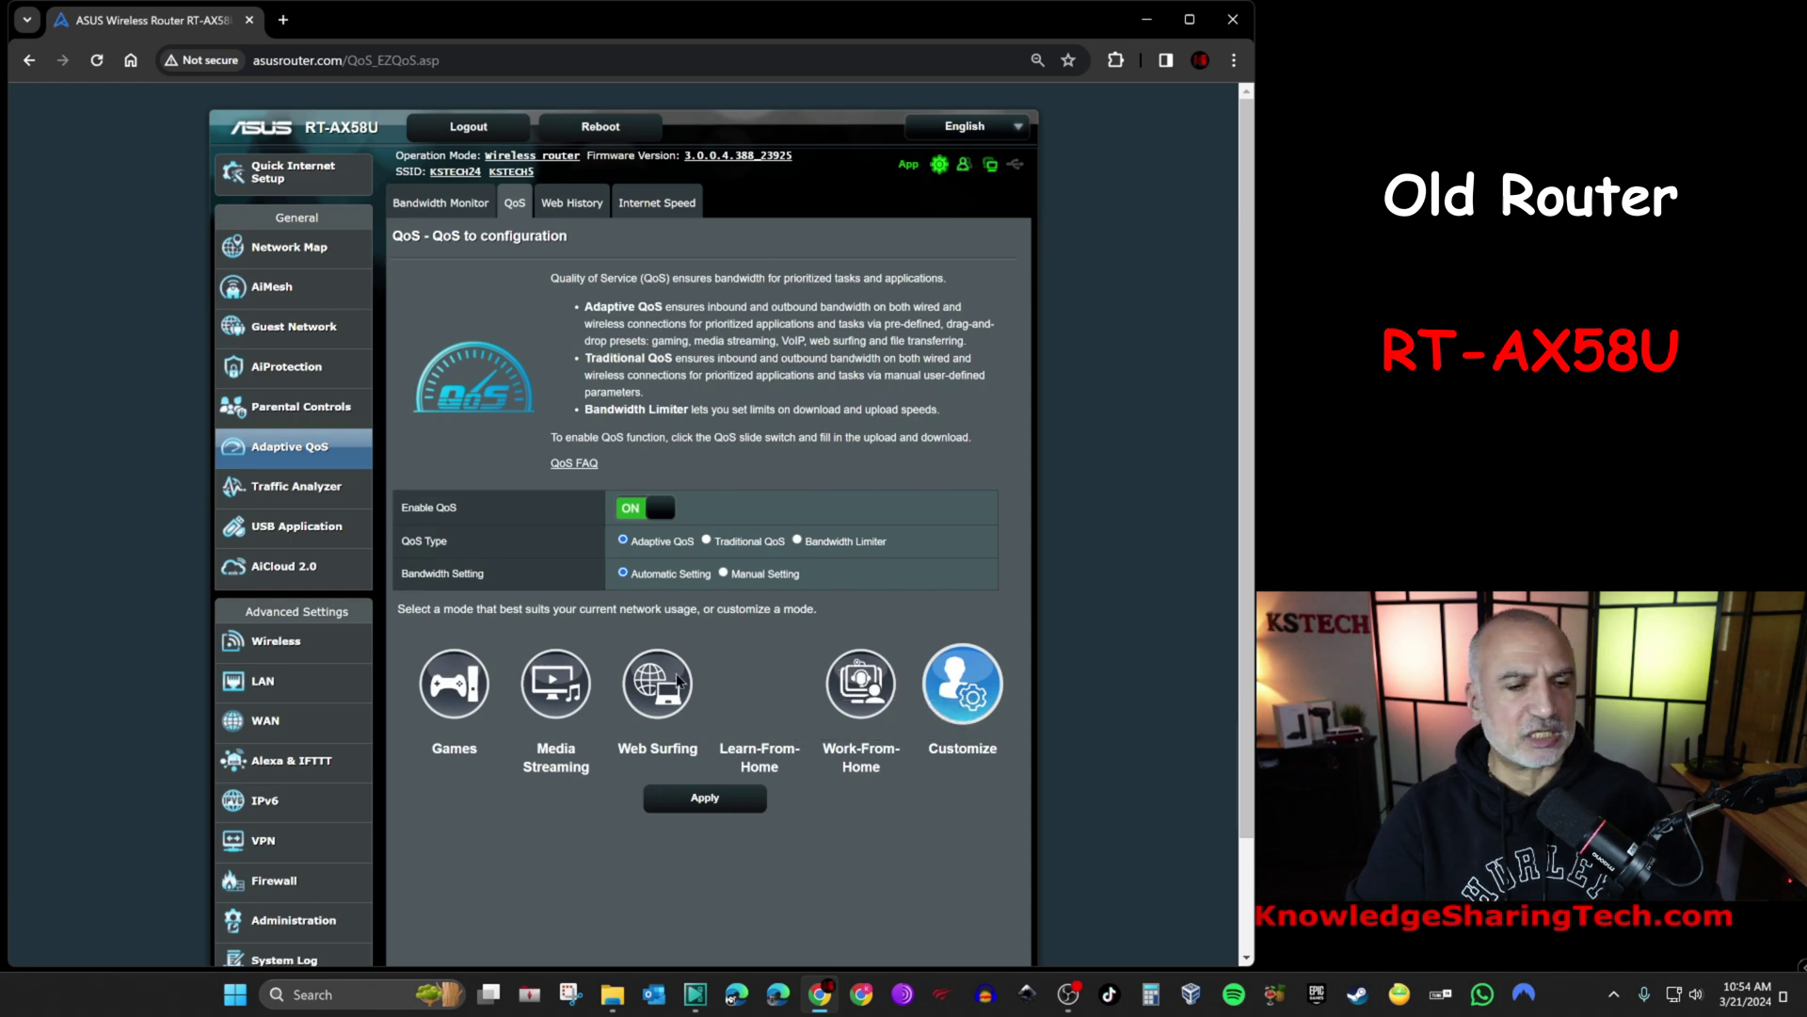
{"action": "left_click", "coordinate": [313, 533]}
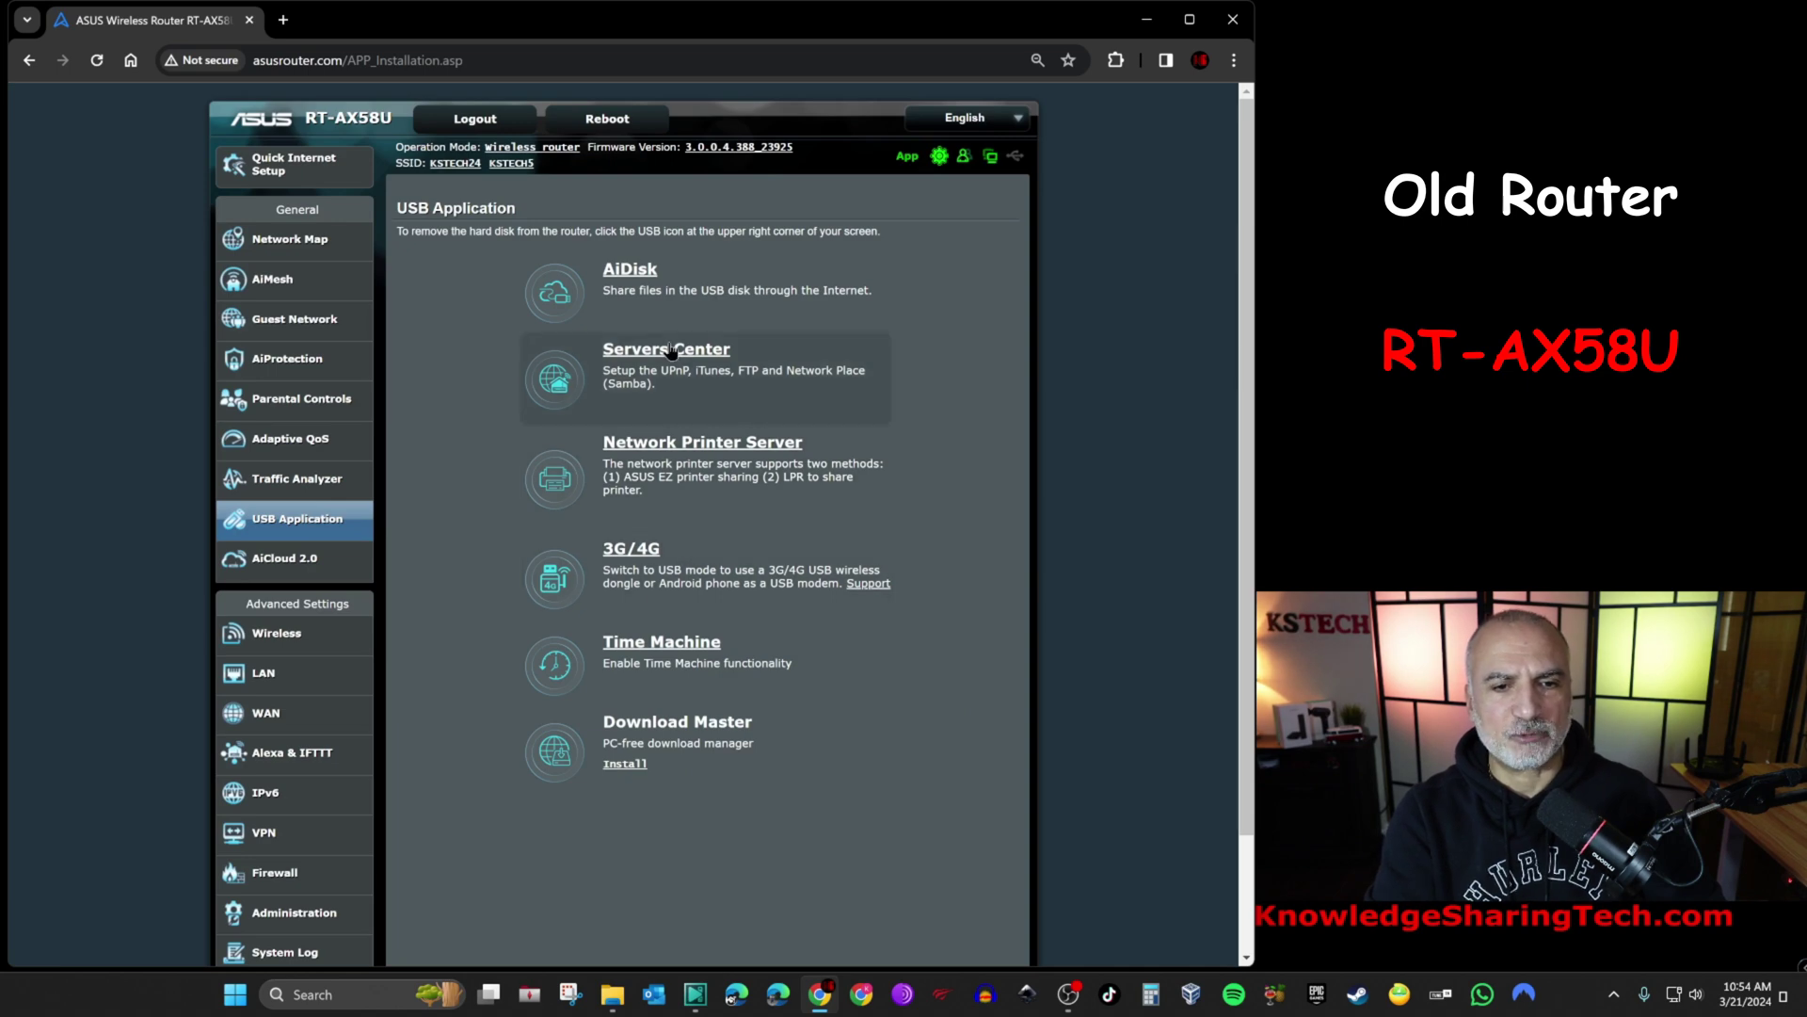
{"action": "left_click", "coordinate": [666, 350]}
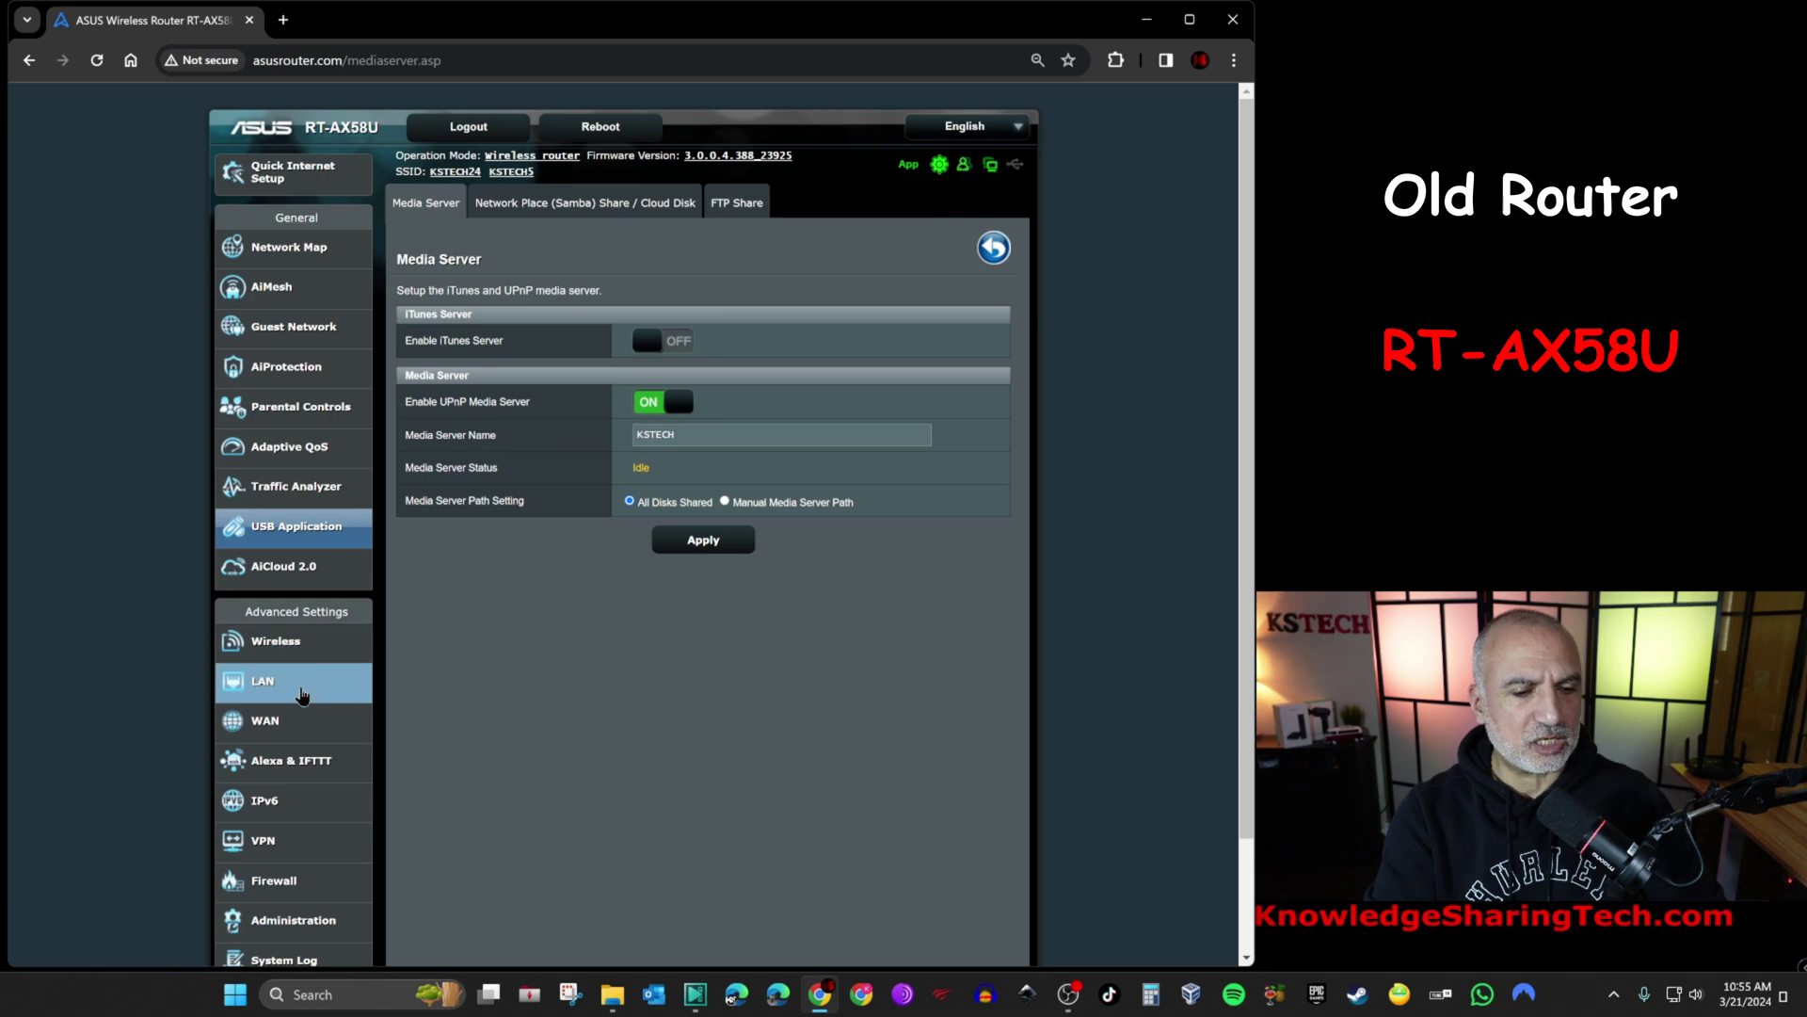
Step: Review the old router's LAN, WAN, VPN and VPN Fusion settings pages
{"action": "left_click", "coordinate": [302, 692]}
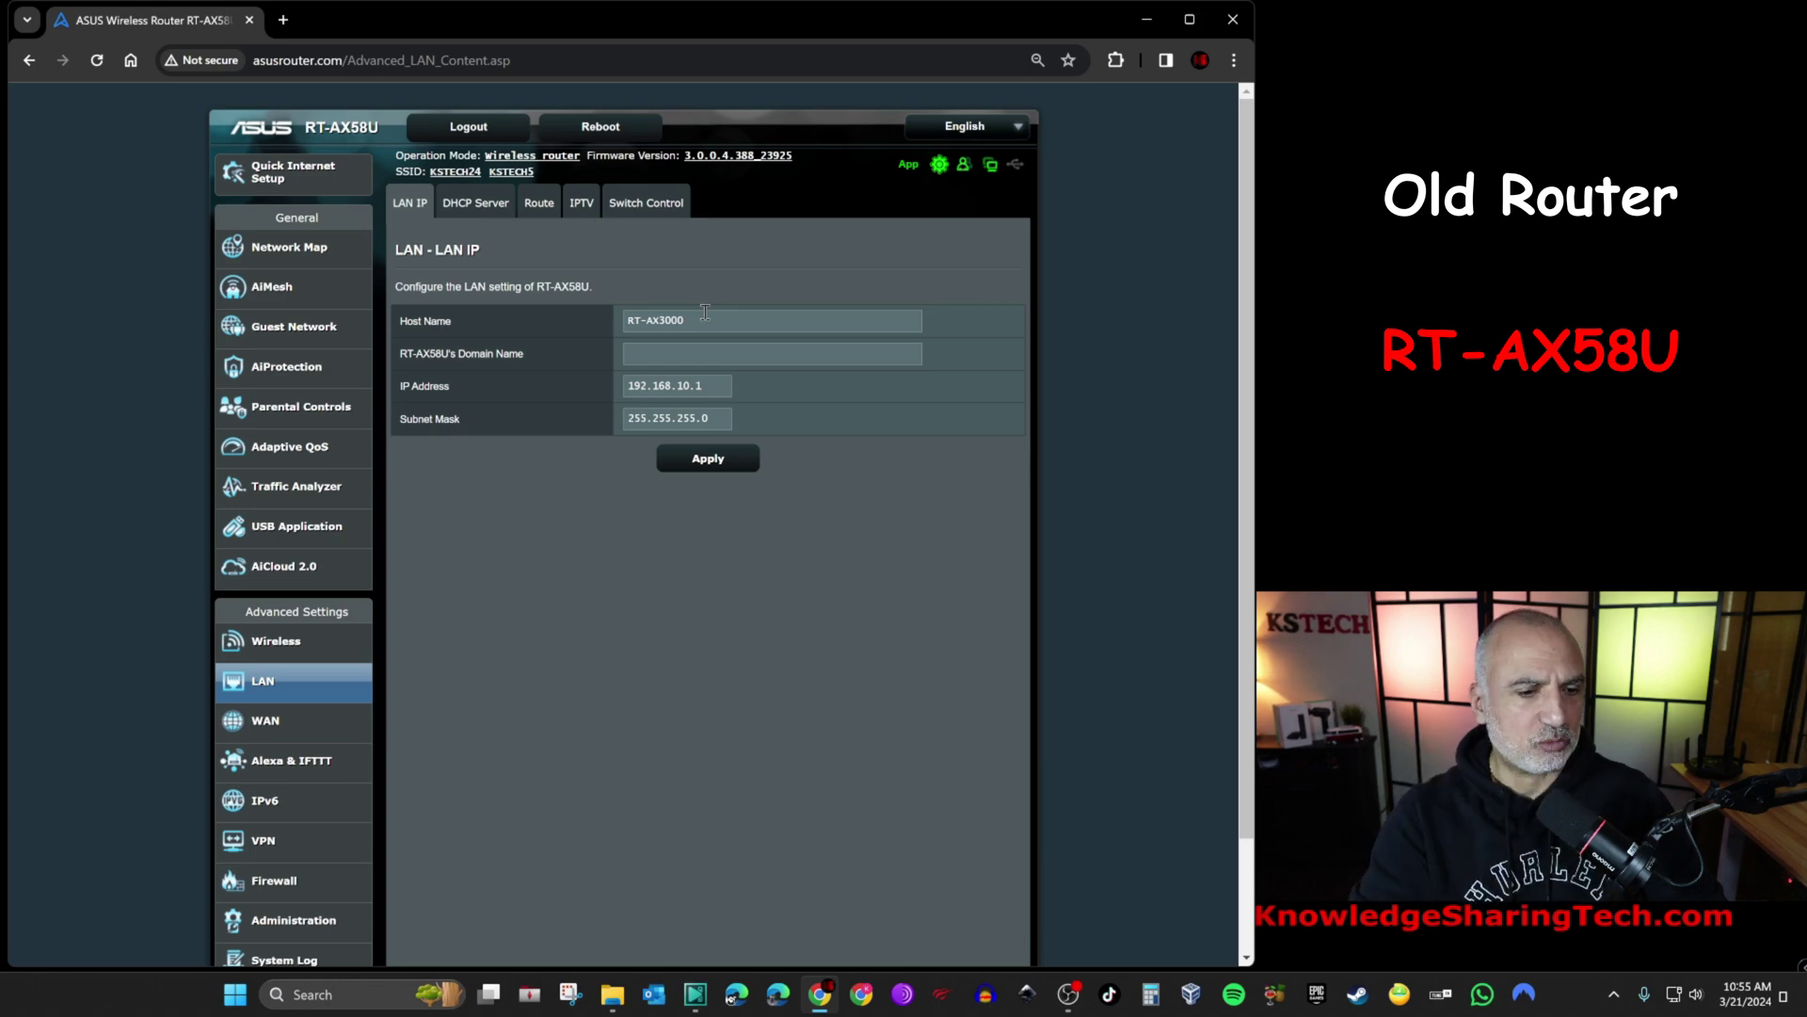
{"action": "left_click", "coordinate": [268, 720]}
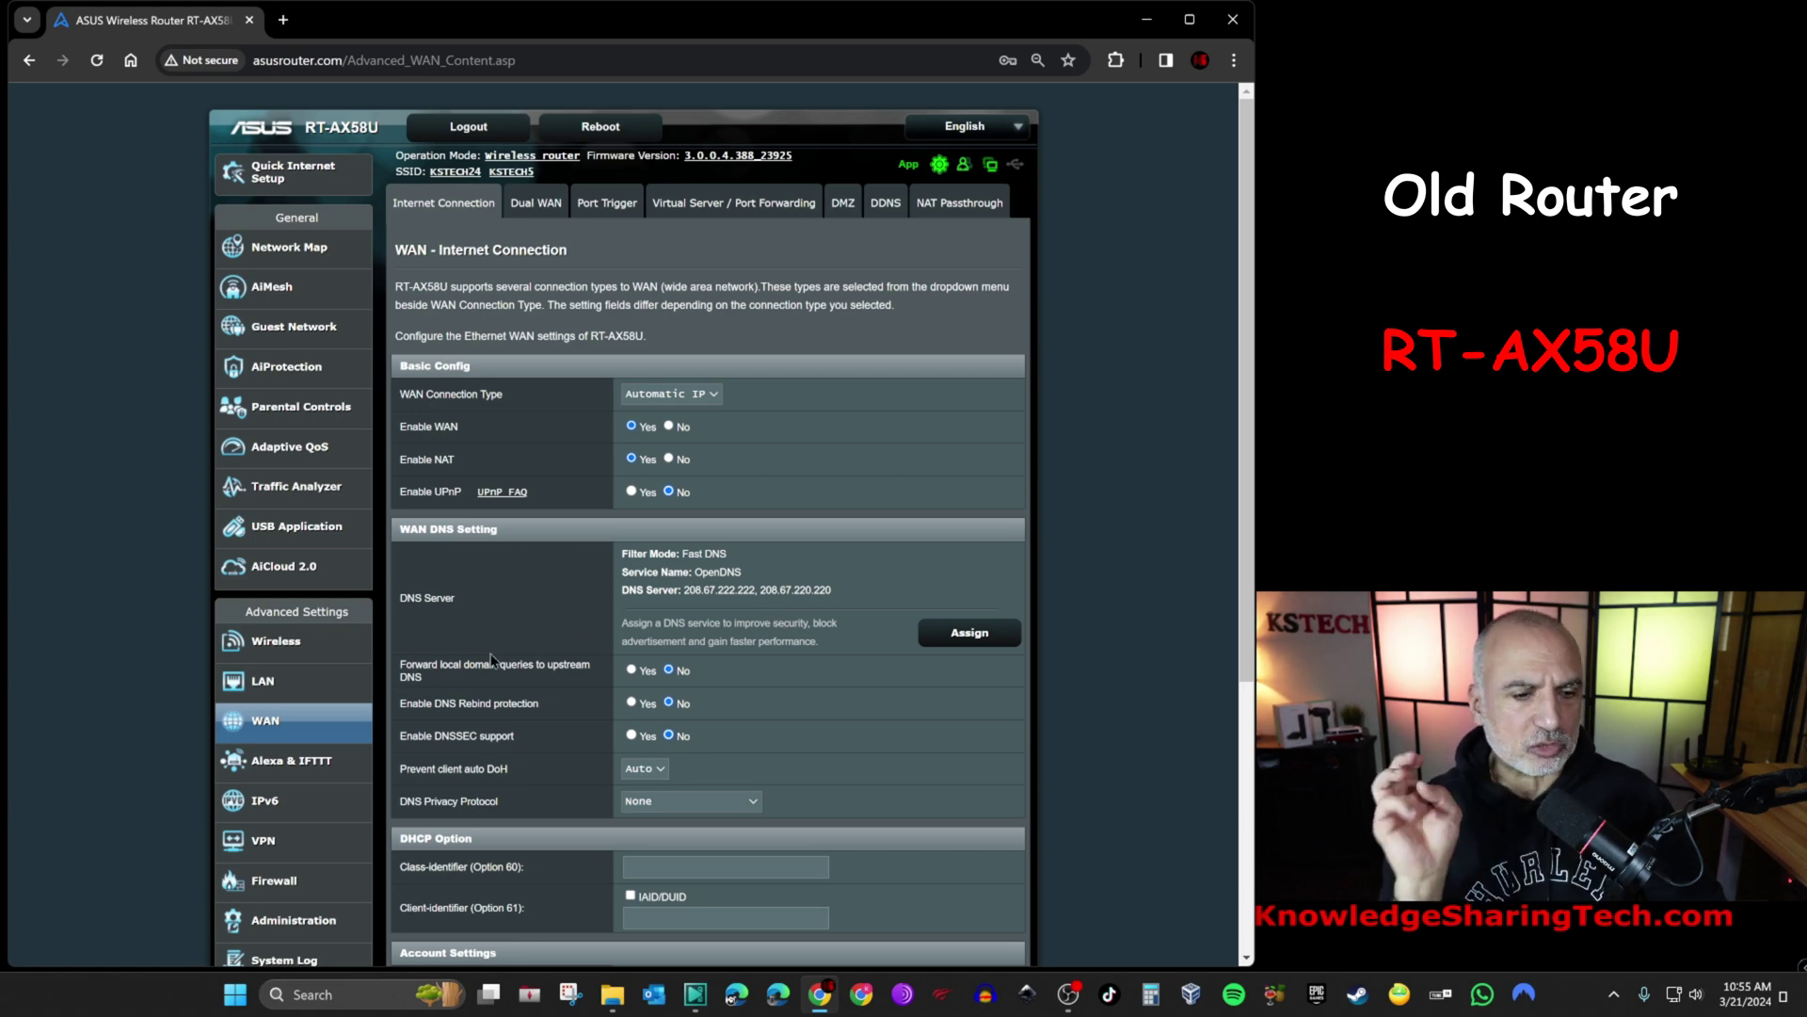
{"action": "left_click", "coordinate": [293, 844]}
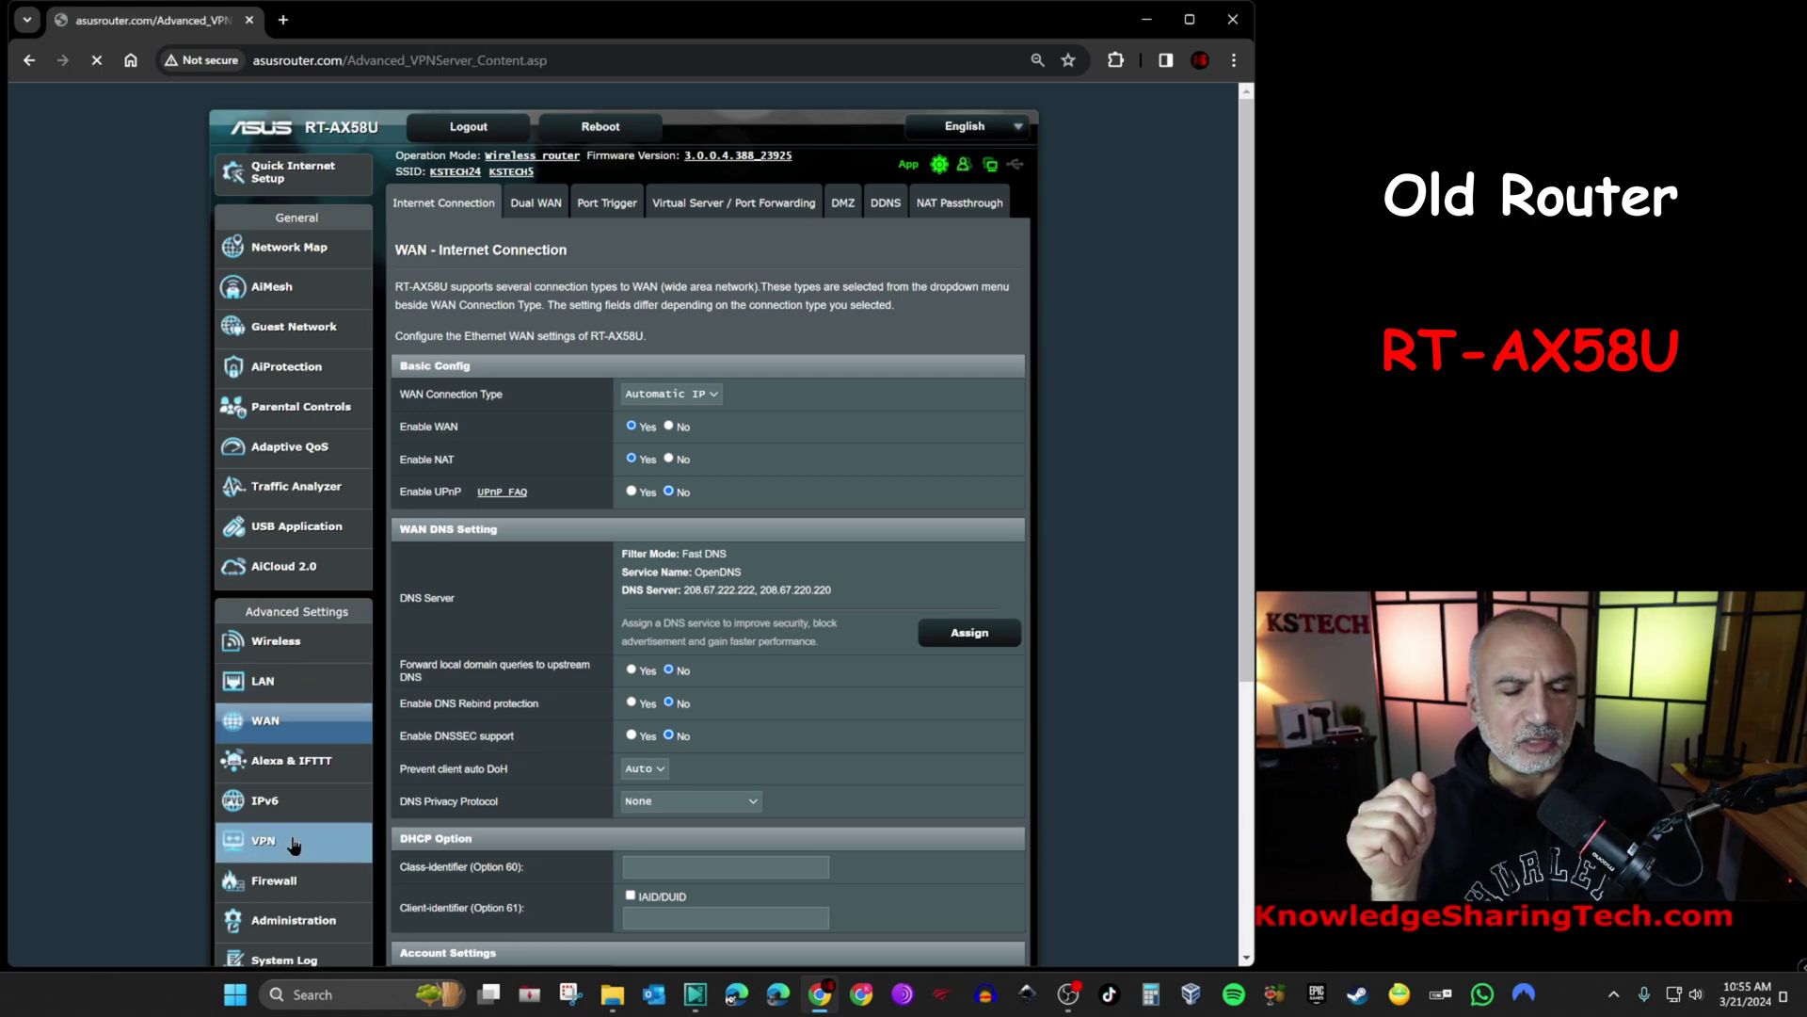
{"action": "left_click", "coordinate": [499, 205]}
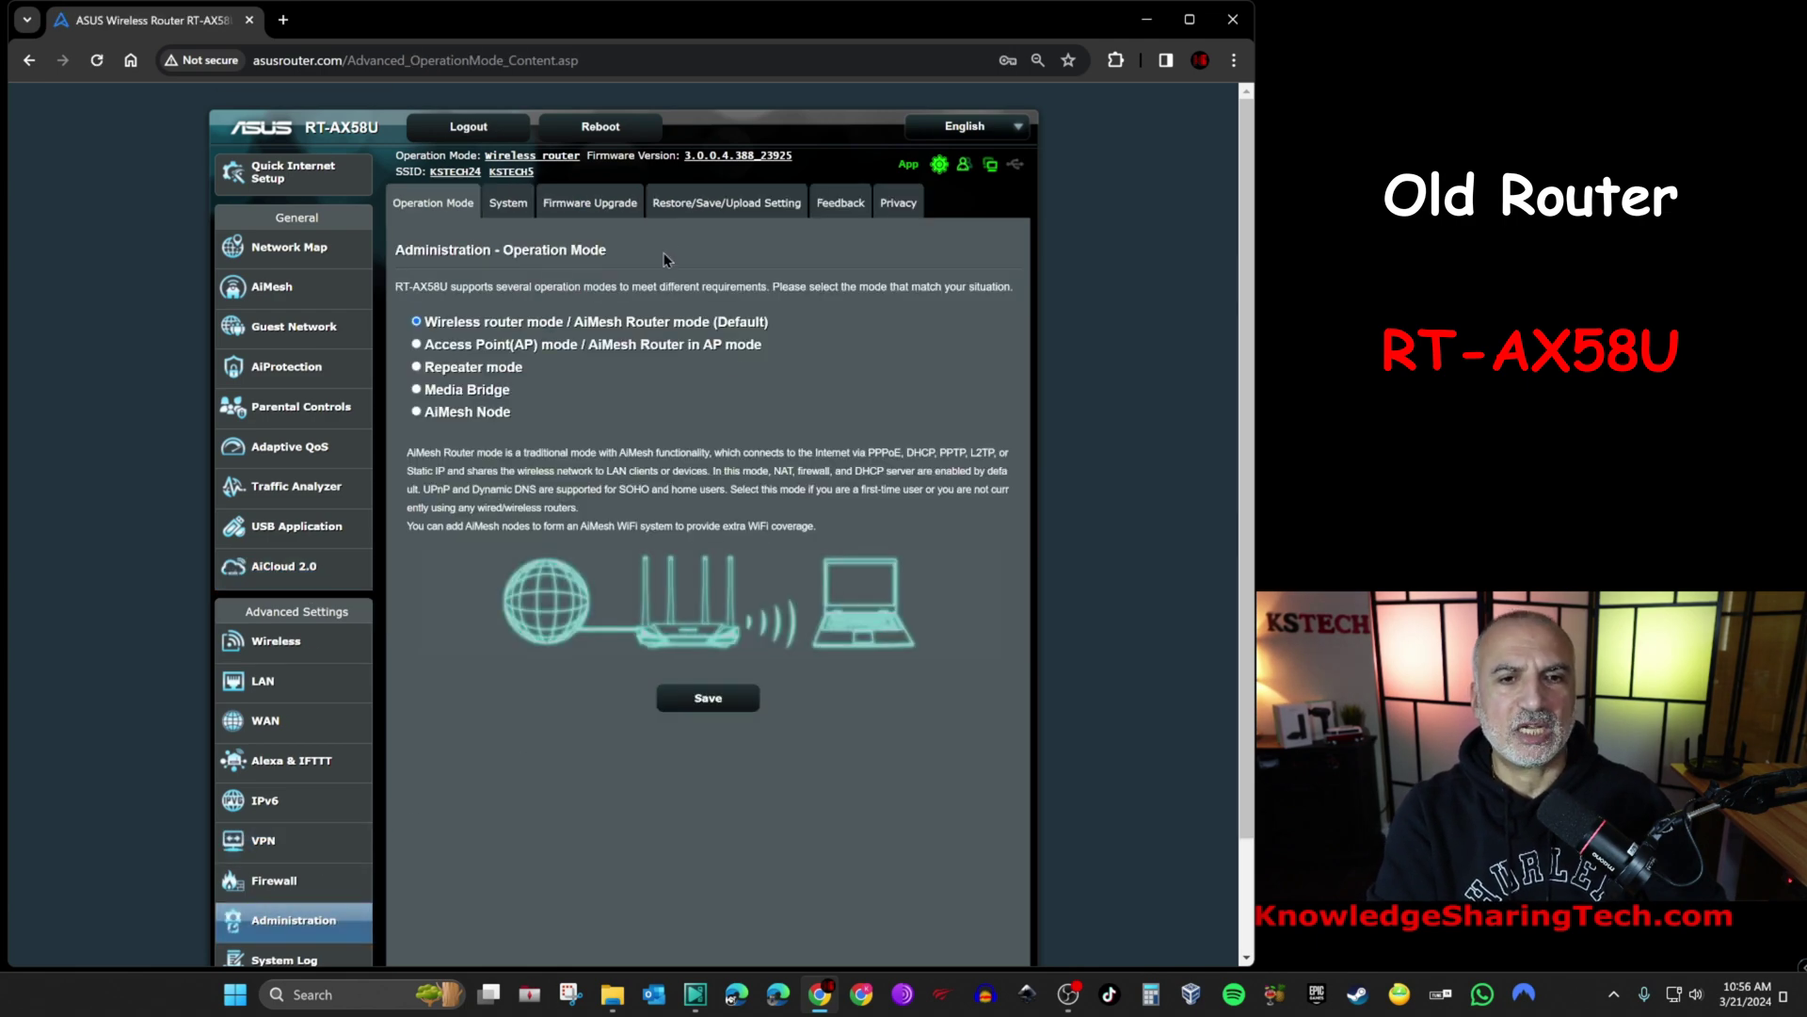
Step: Save the RT-AX58U settings to Downloads as Settings_RT-AX58U.CFG and keep the download
{"action": "left_click", "coordinate": [753, 207]}
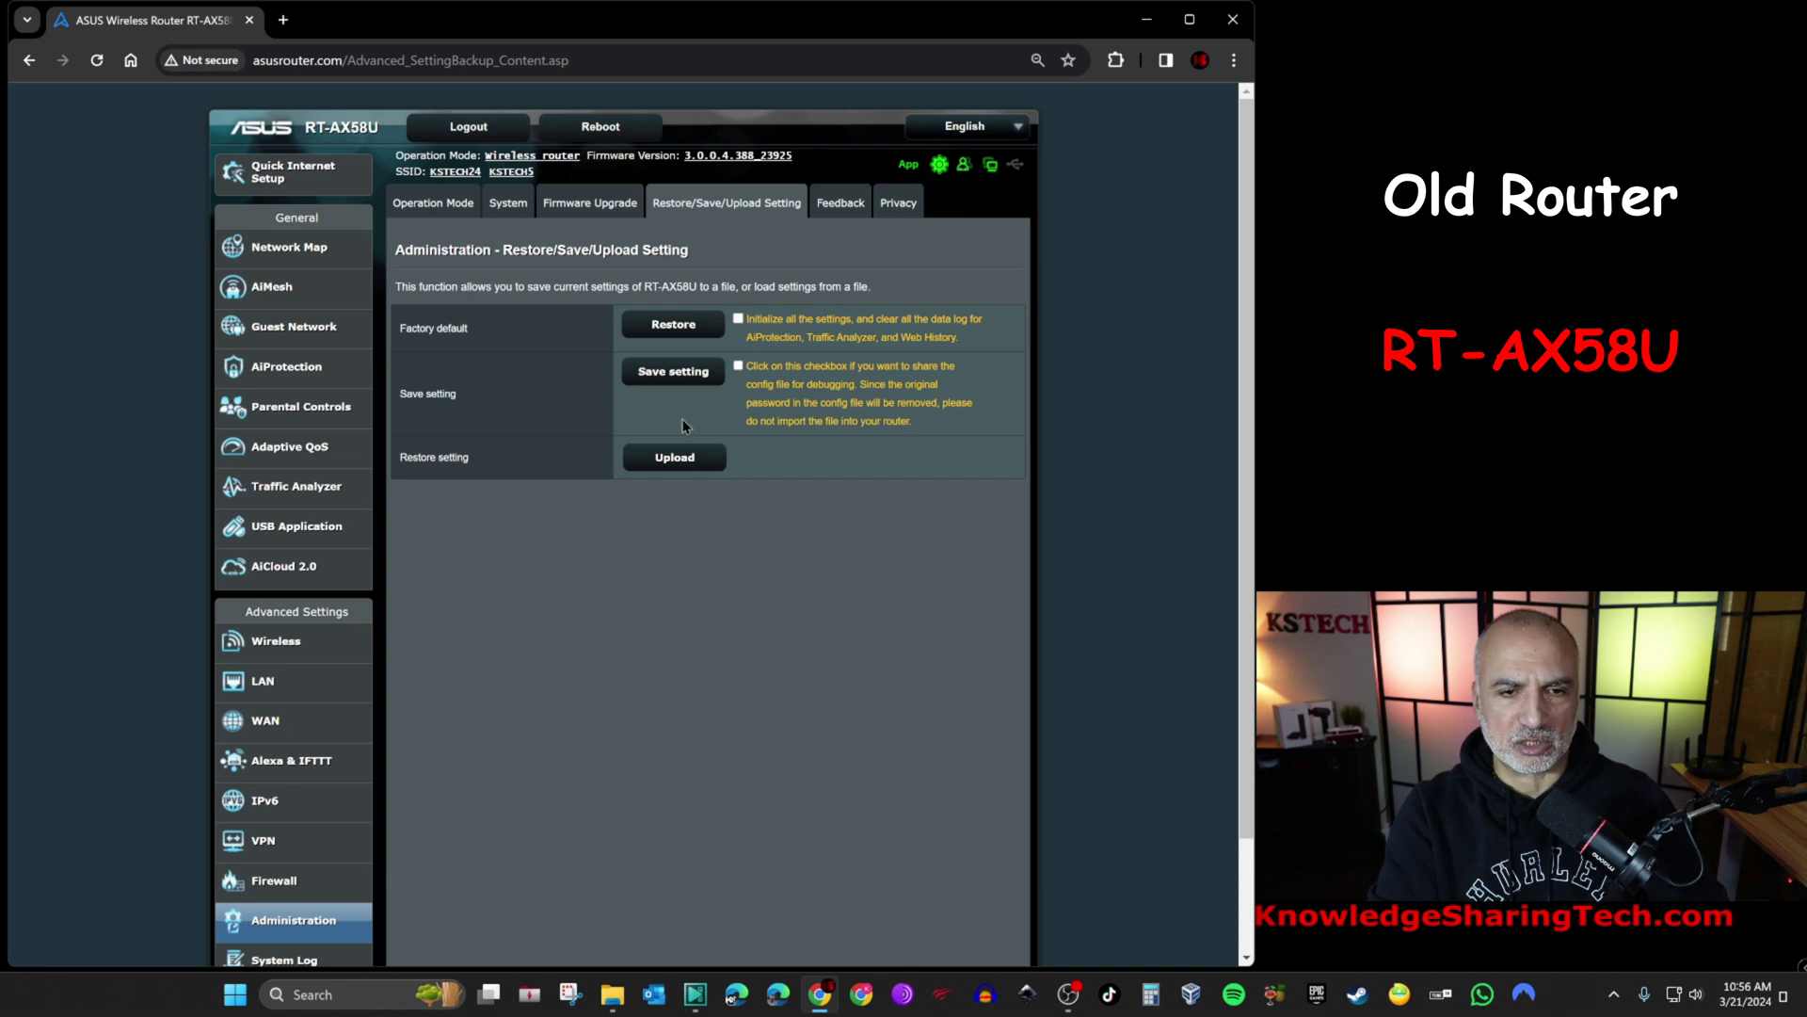
{"action": "left_click", "coordinate": [672, 373]}
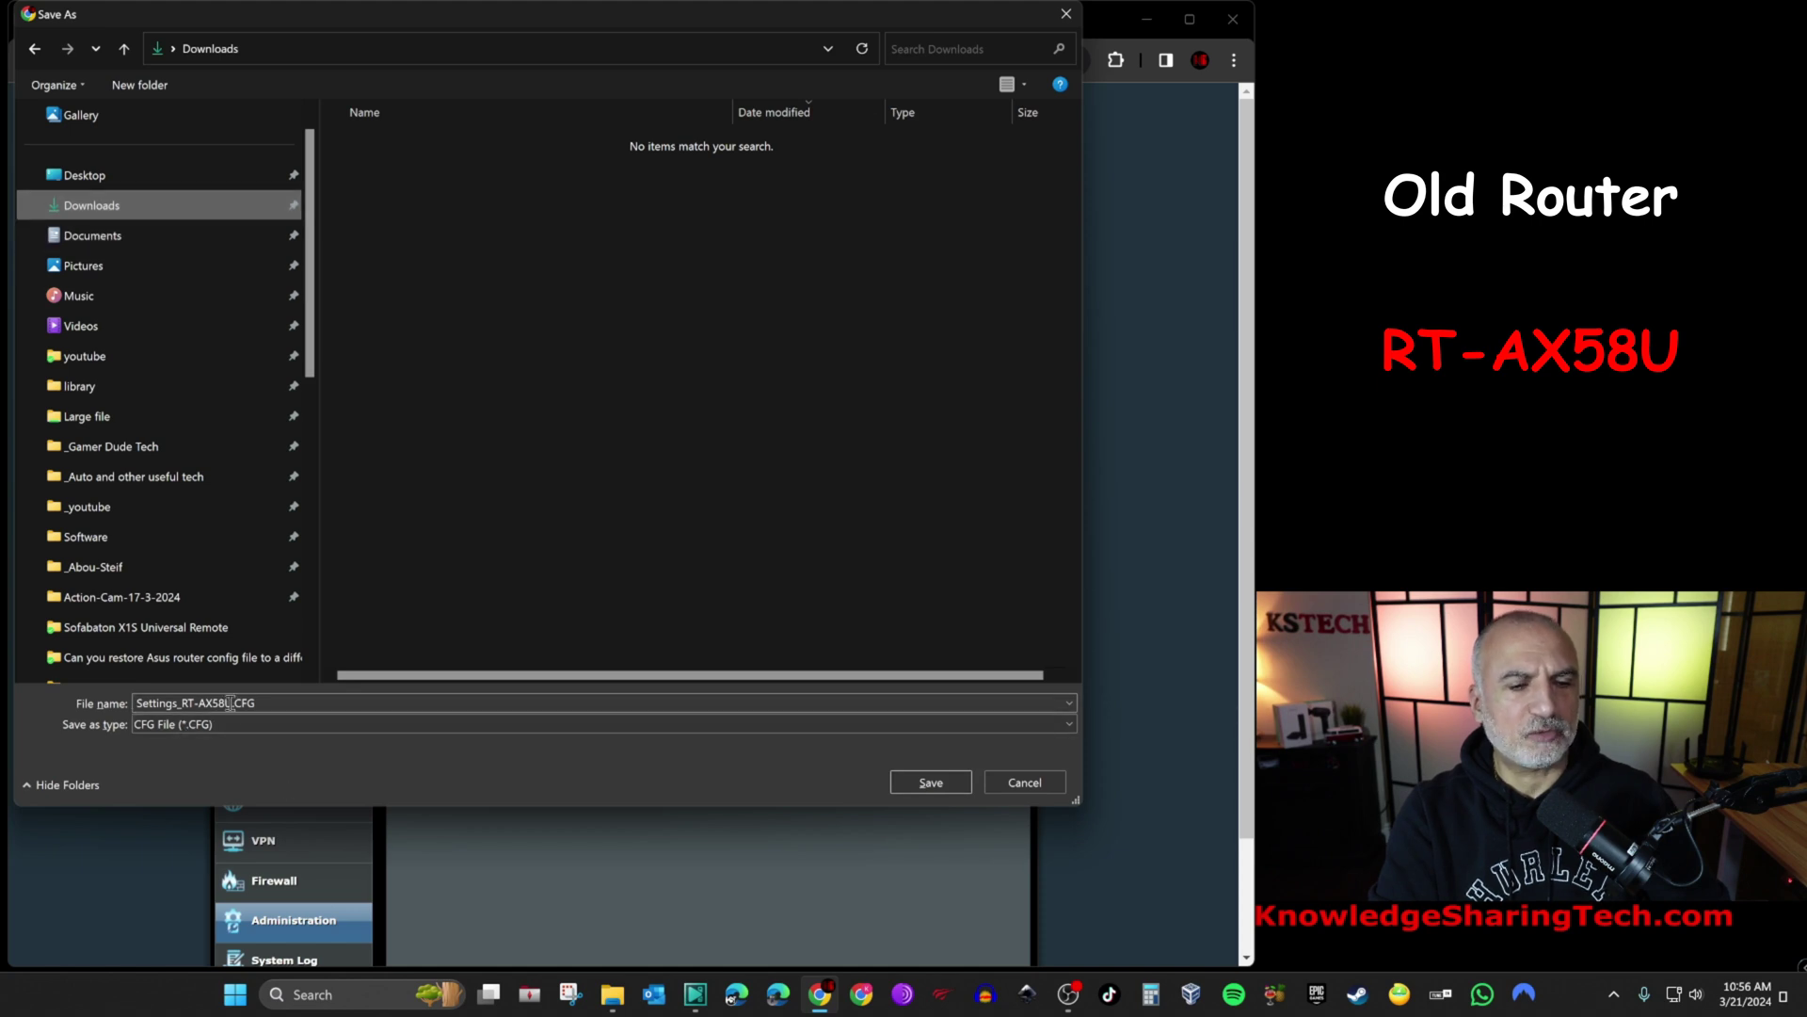
{"action": "left_click", "coordinate": [932, 785]}
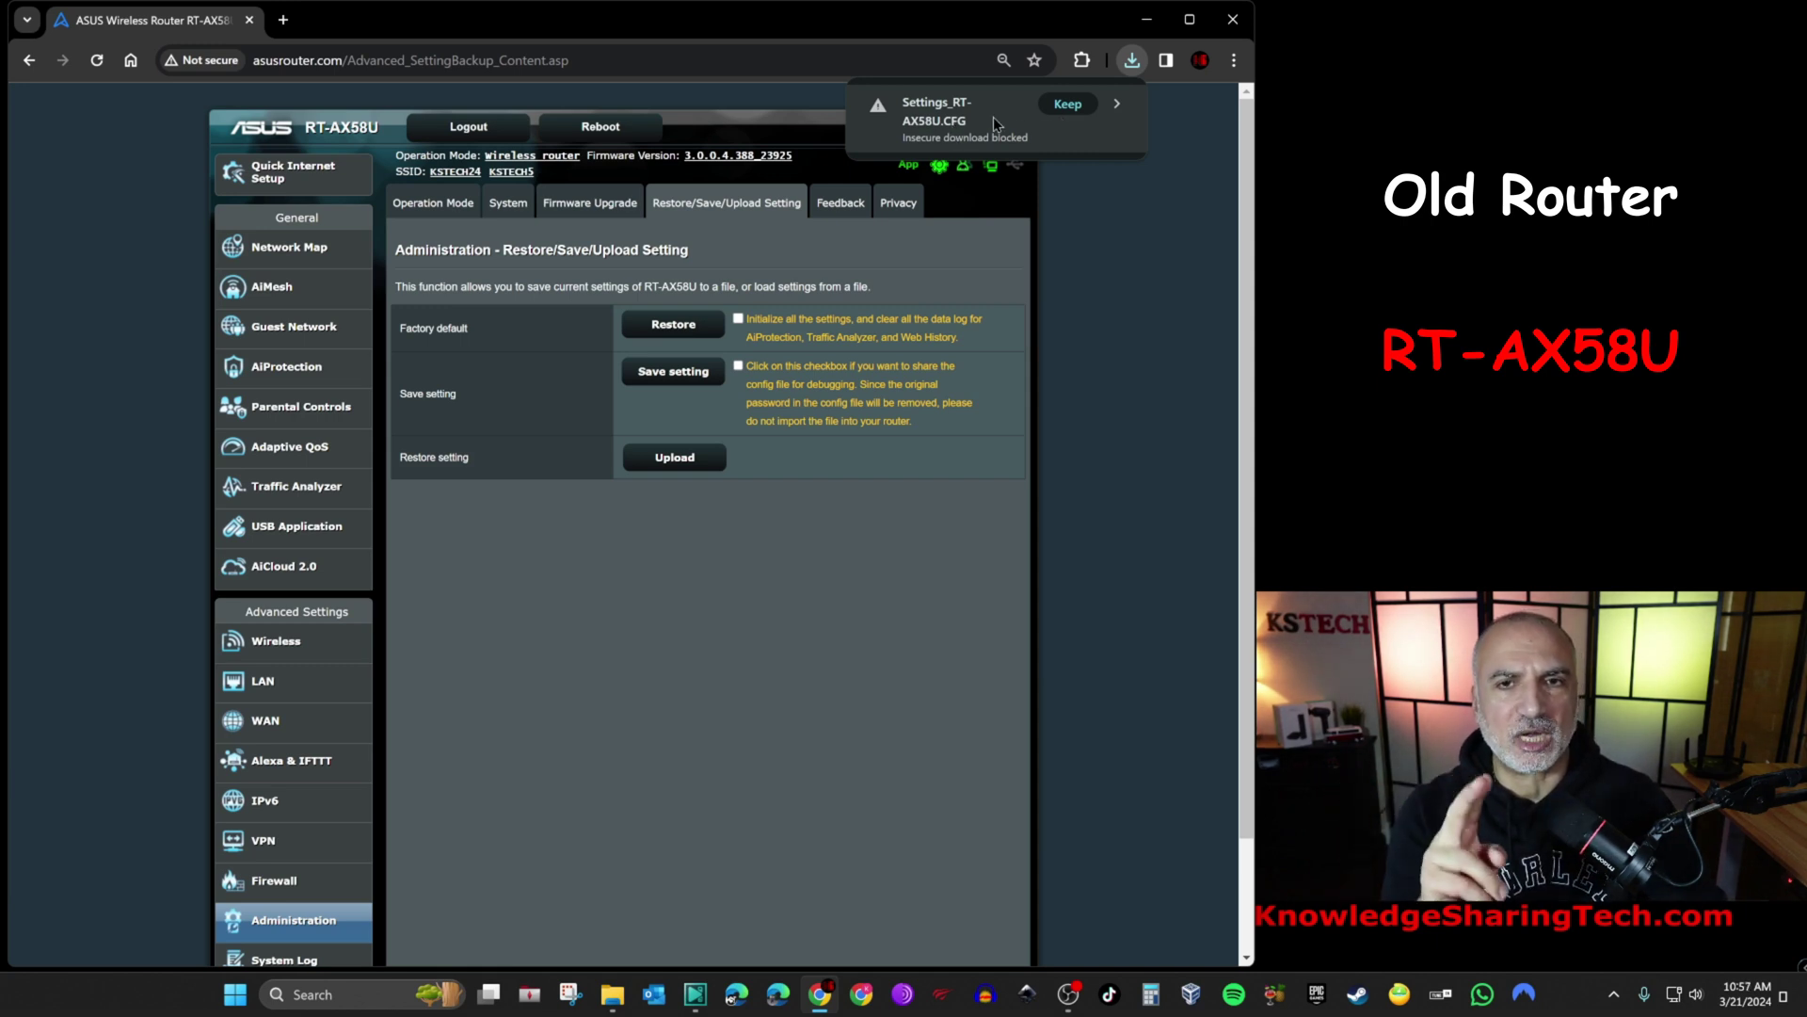
{"action": "left_click", "coordinate": [1068, 104]}
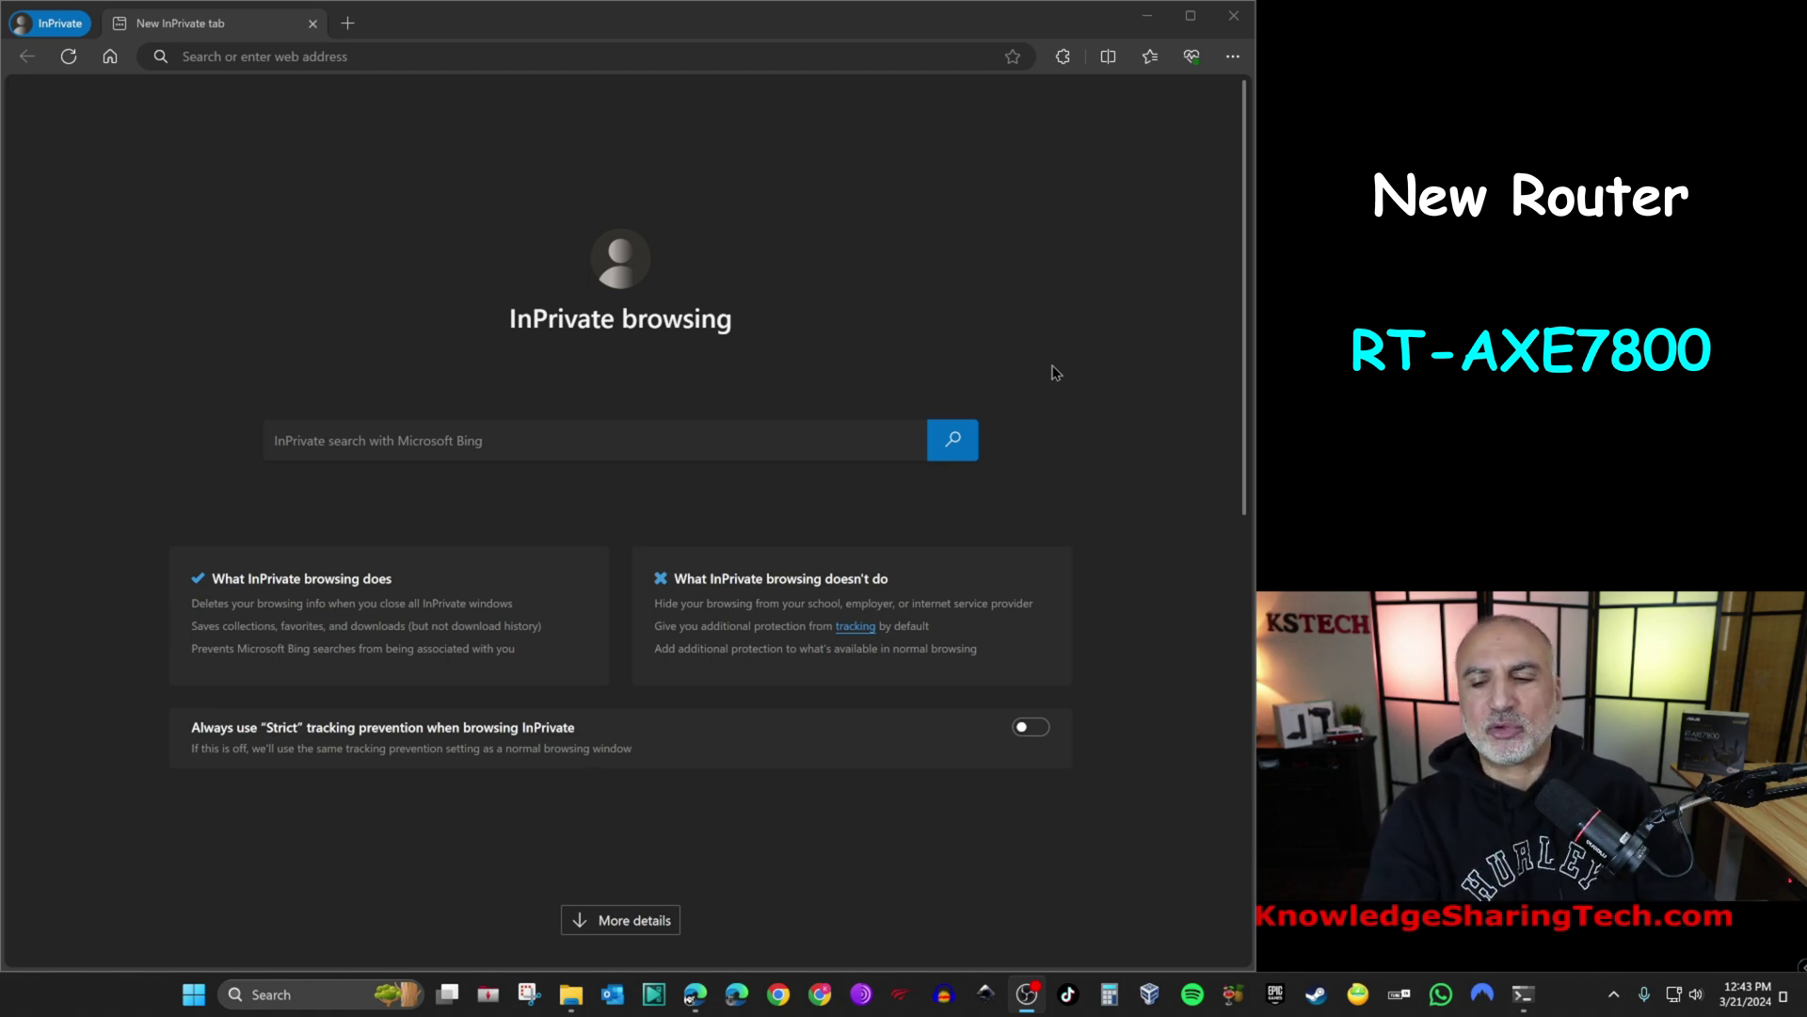
Step: Select the Ethernet adapter's Default Gateway 192.168.50.1 in the ipconfig output
{"action": "left_click", "coordinate": [1524, 995]}
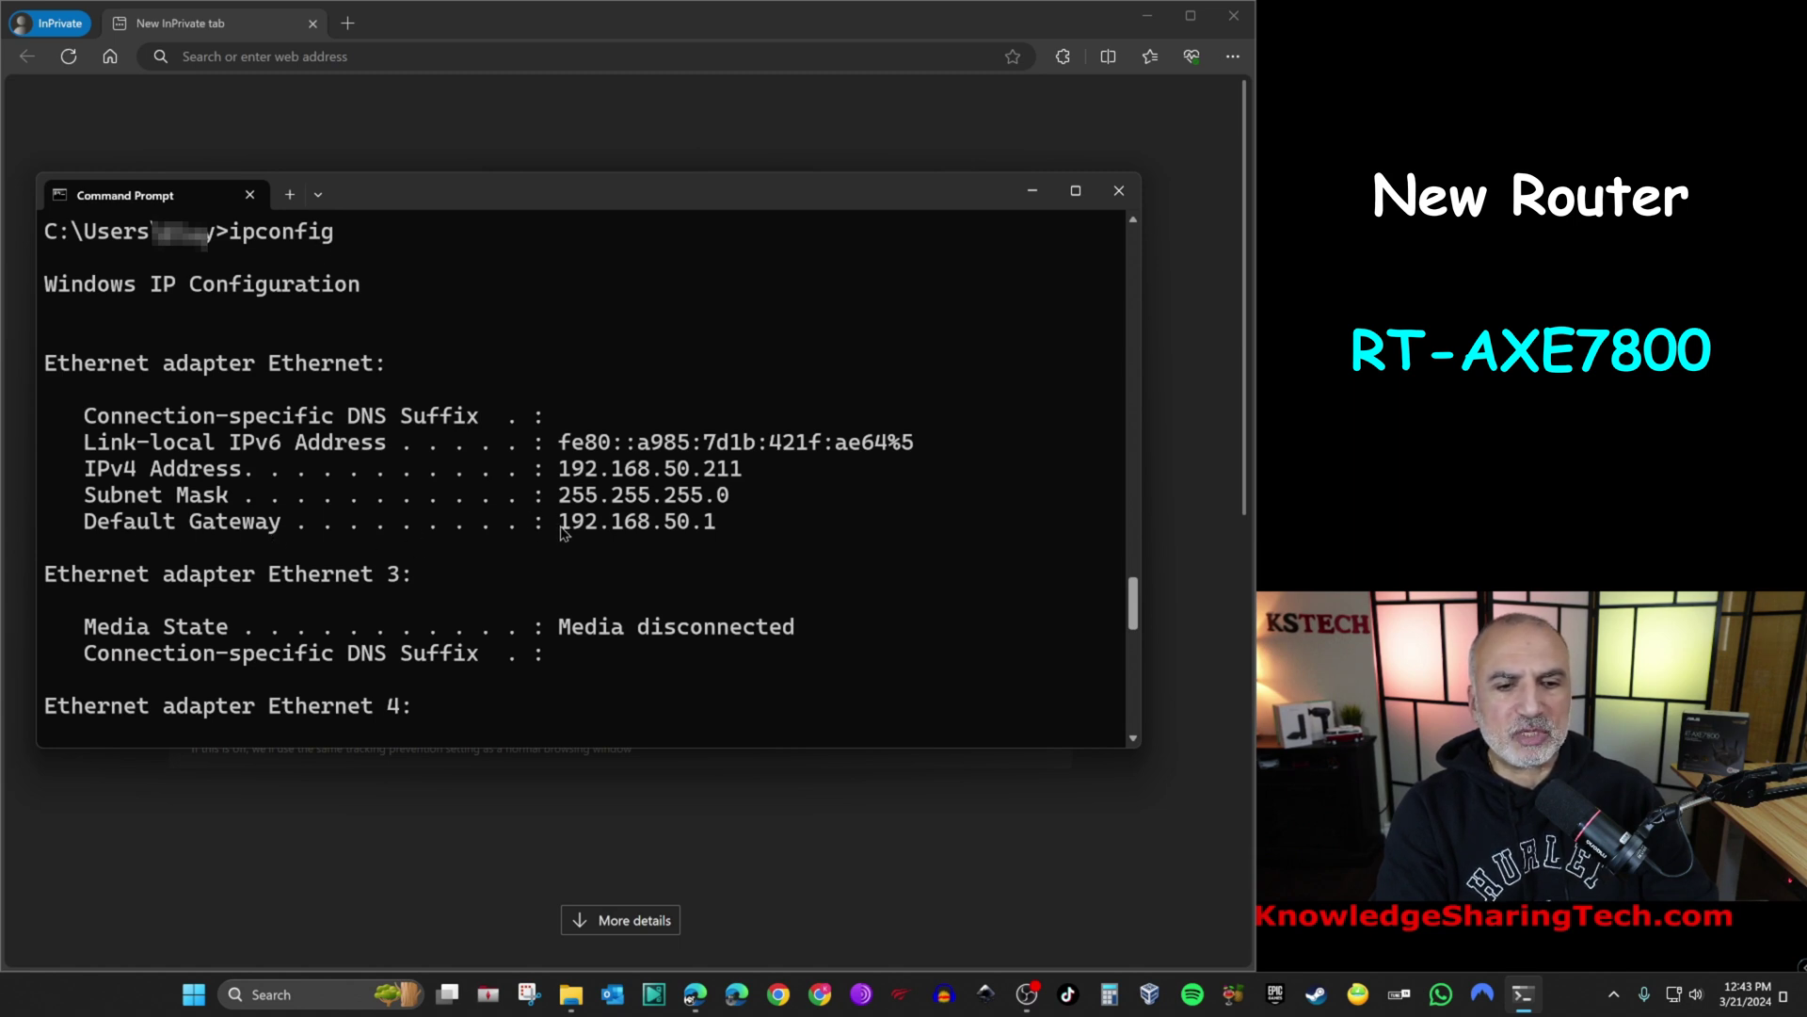
{"action": "left_click_drag", "start_coordinate": [560, 527], "coordinate": [712, 535]}
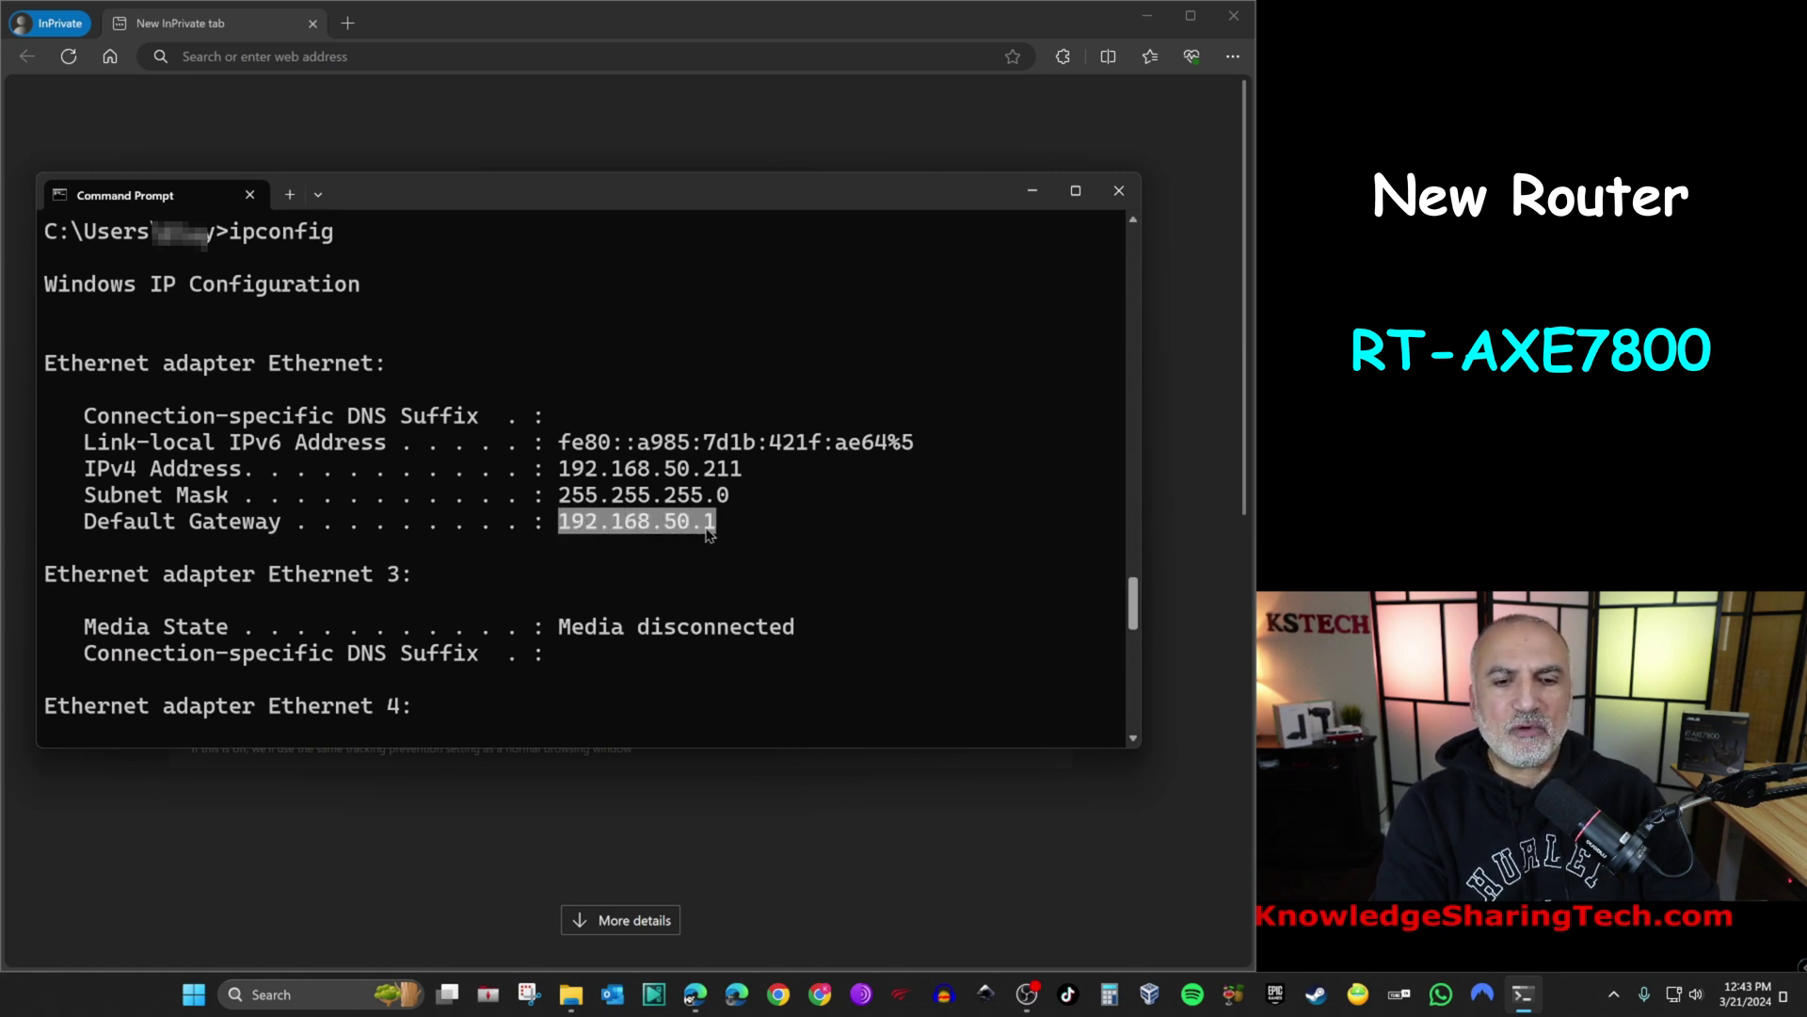
Step: Close Command Prompt and load the new router's setup page at 192.168.50.1
{"action": "left_click", "coordinate": [1120, 191]}
{"action": "left_click", "coordinate": [454, 56]}
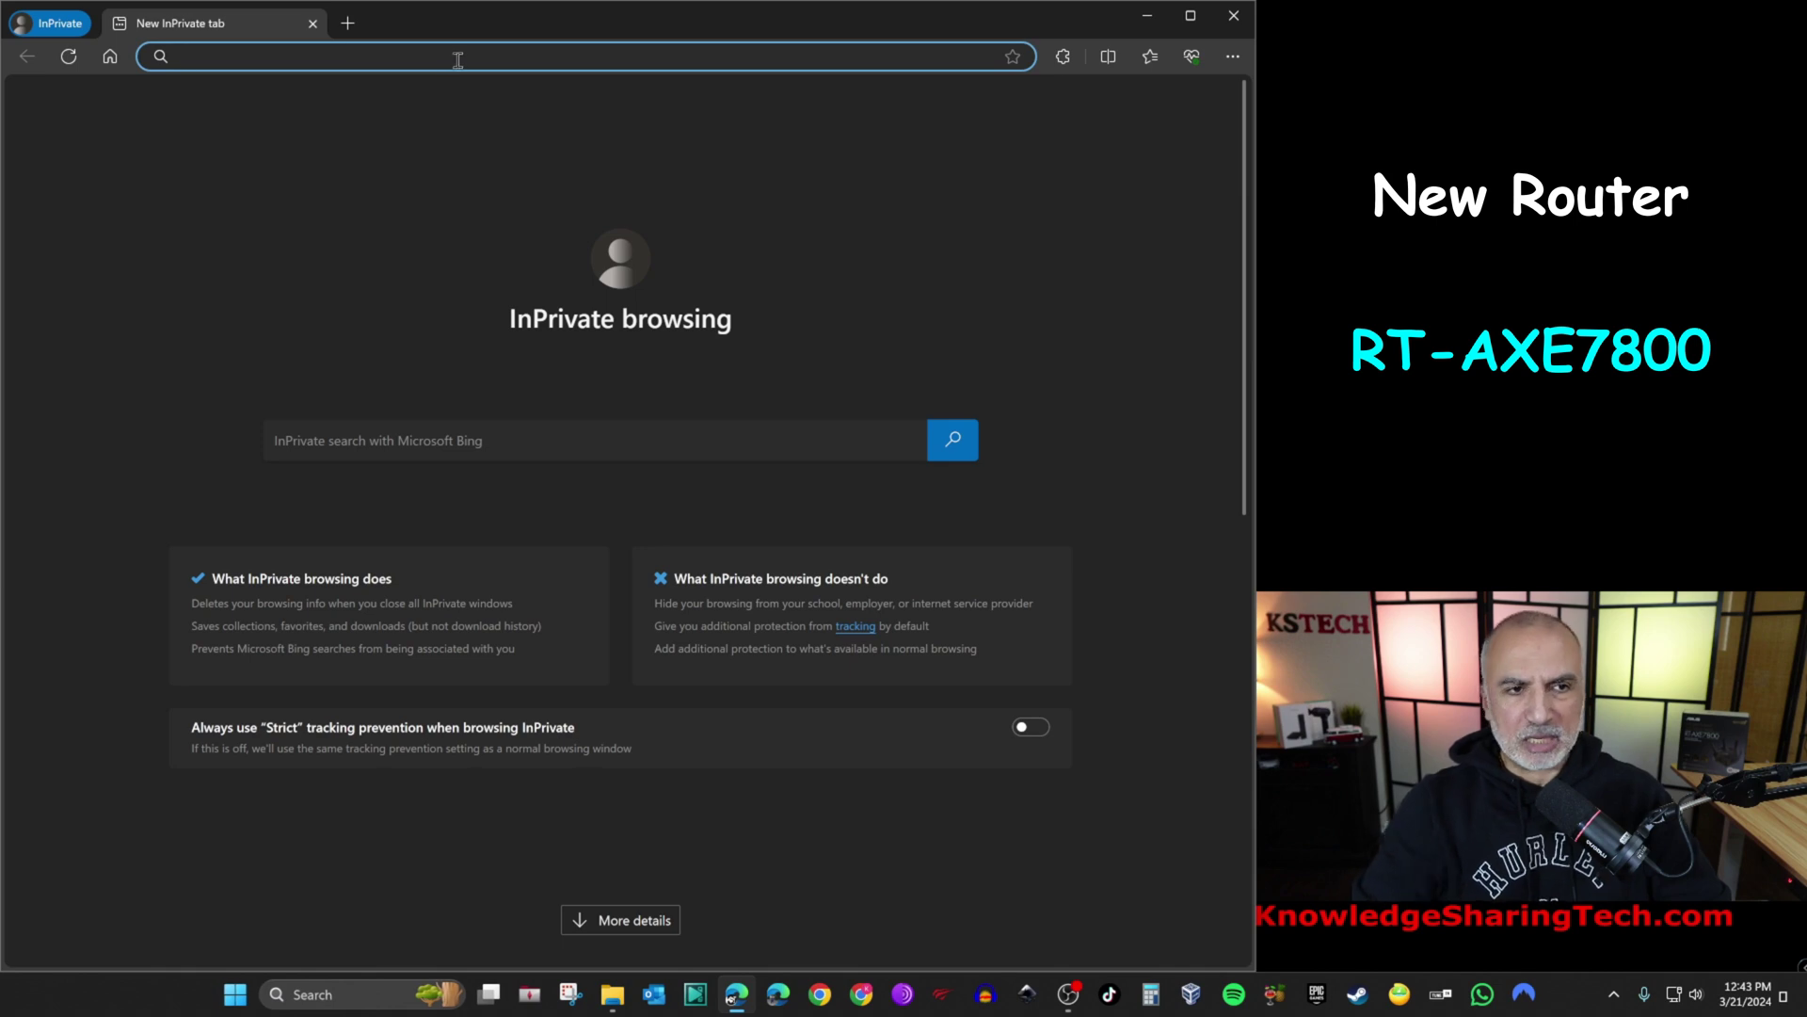
{"action": "type", "text": "192.1"}
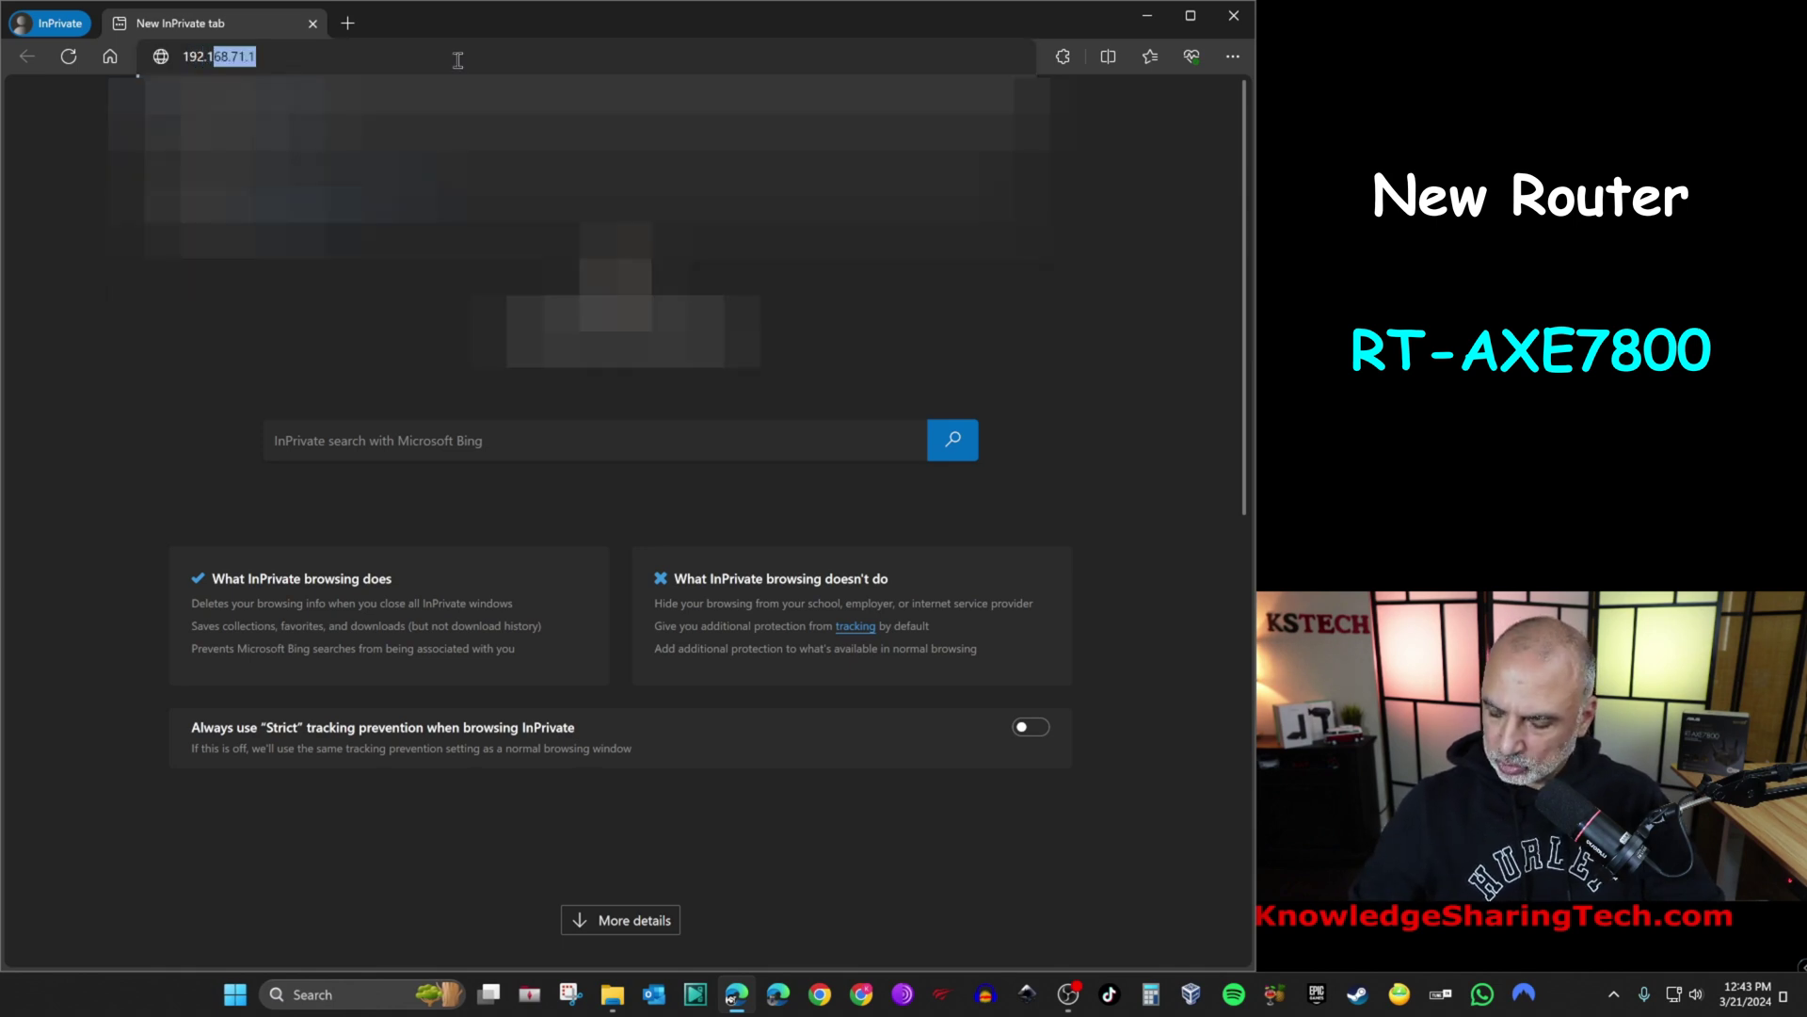
{"action": "type", "text": "68.50.1"}
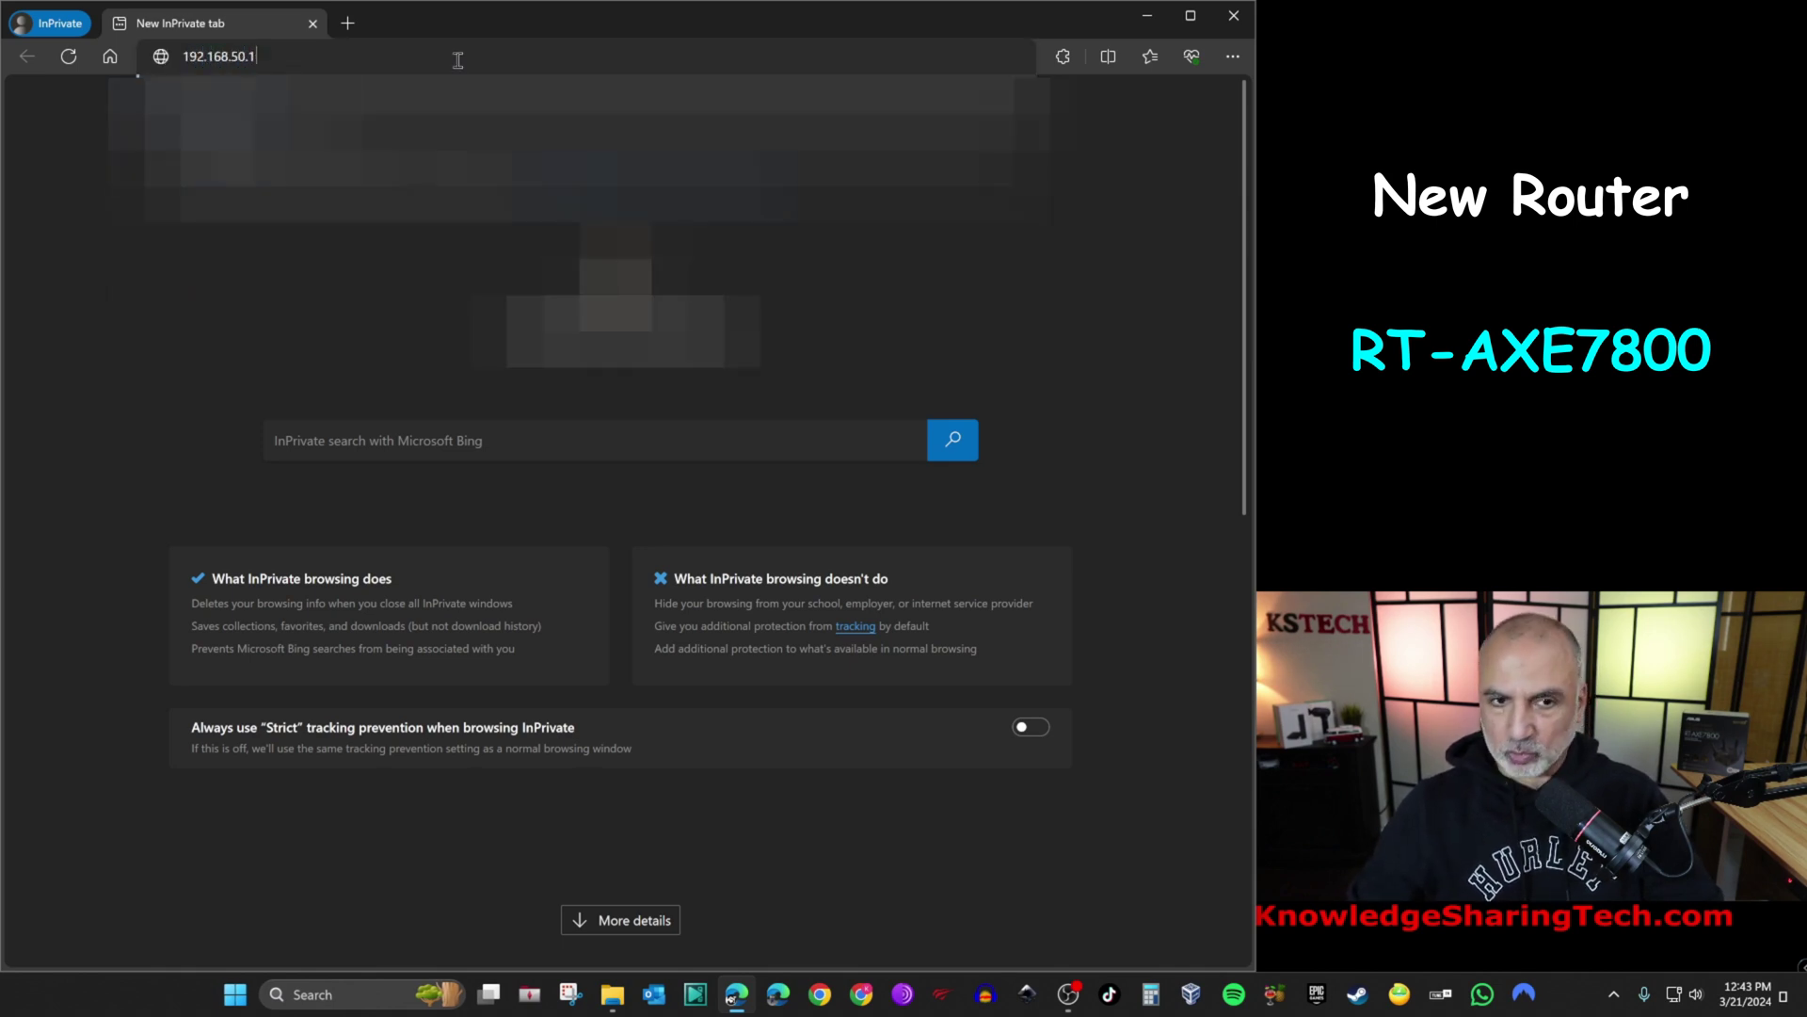
{"action": "key", "text": "Return"}
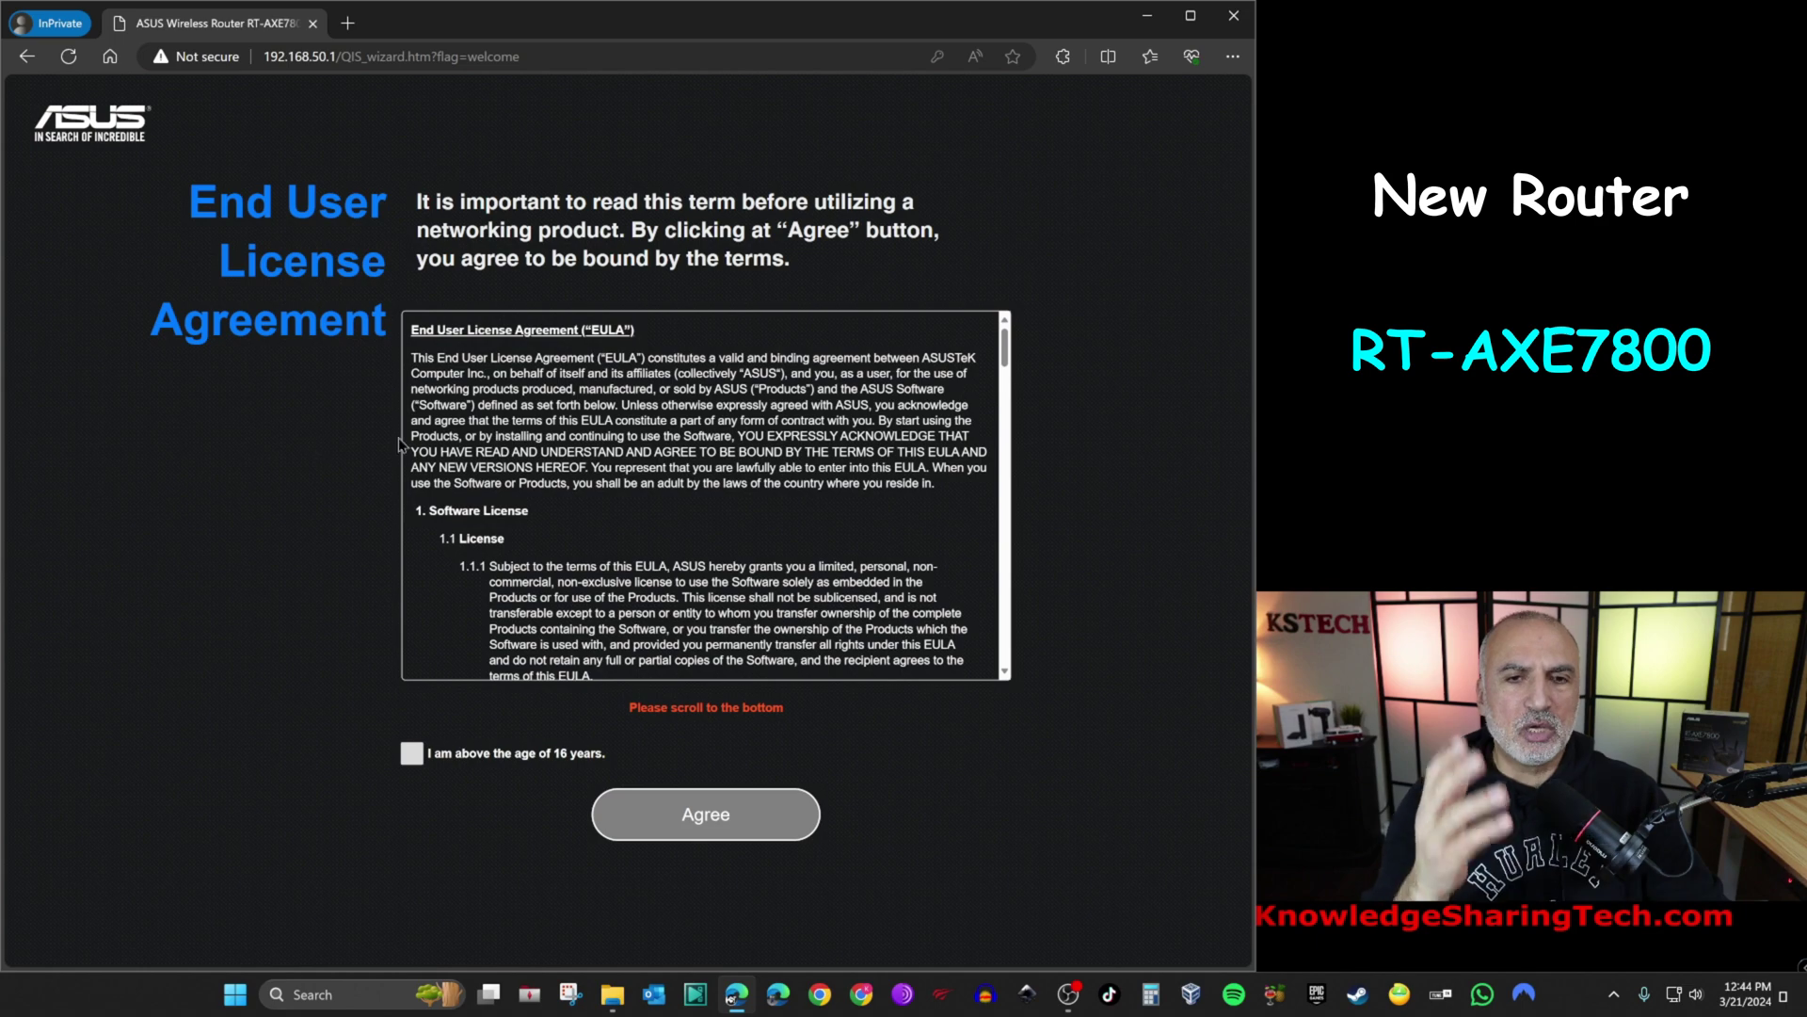
Step: Confirm being over 16, agree to the licence agreement, and accept the privacy notice
{"action": "scroll", "coordinate": [505, 460], "scroll_direction": "down", "scroll_amount": 5}
{"action": "scroll", "coordinate": [504, 460], "scroll_direction": "down", "scroll_amount": 10}
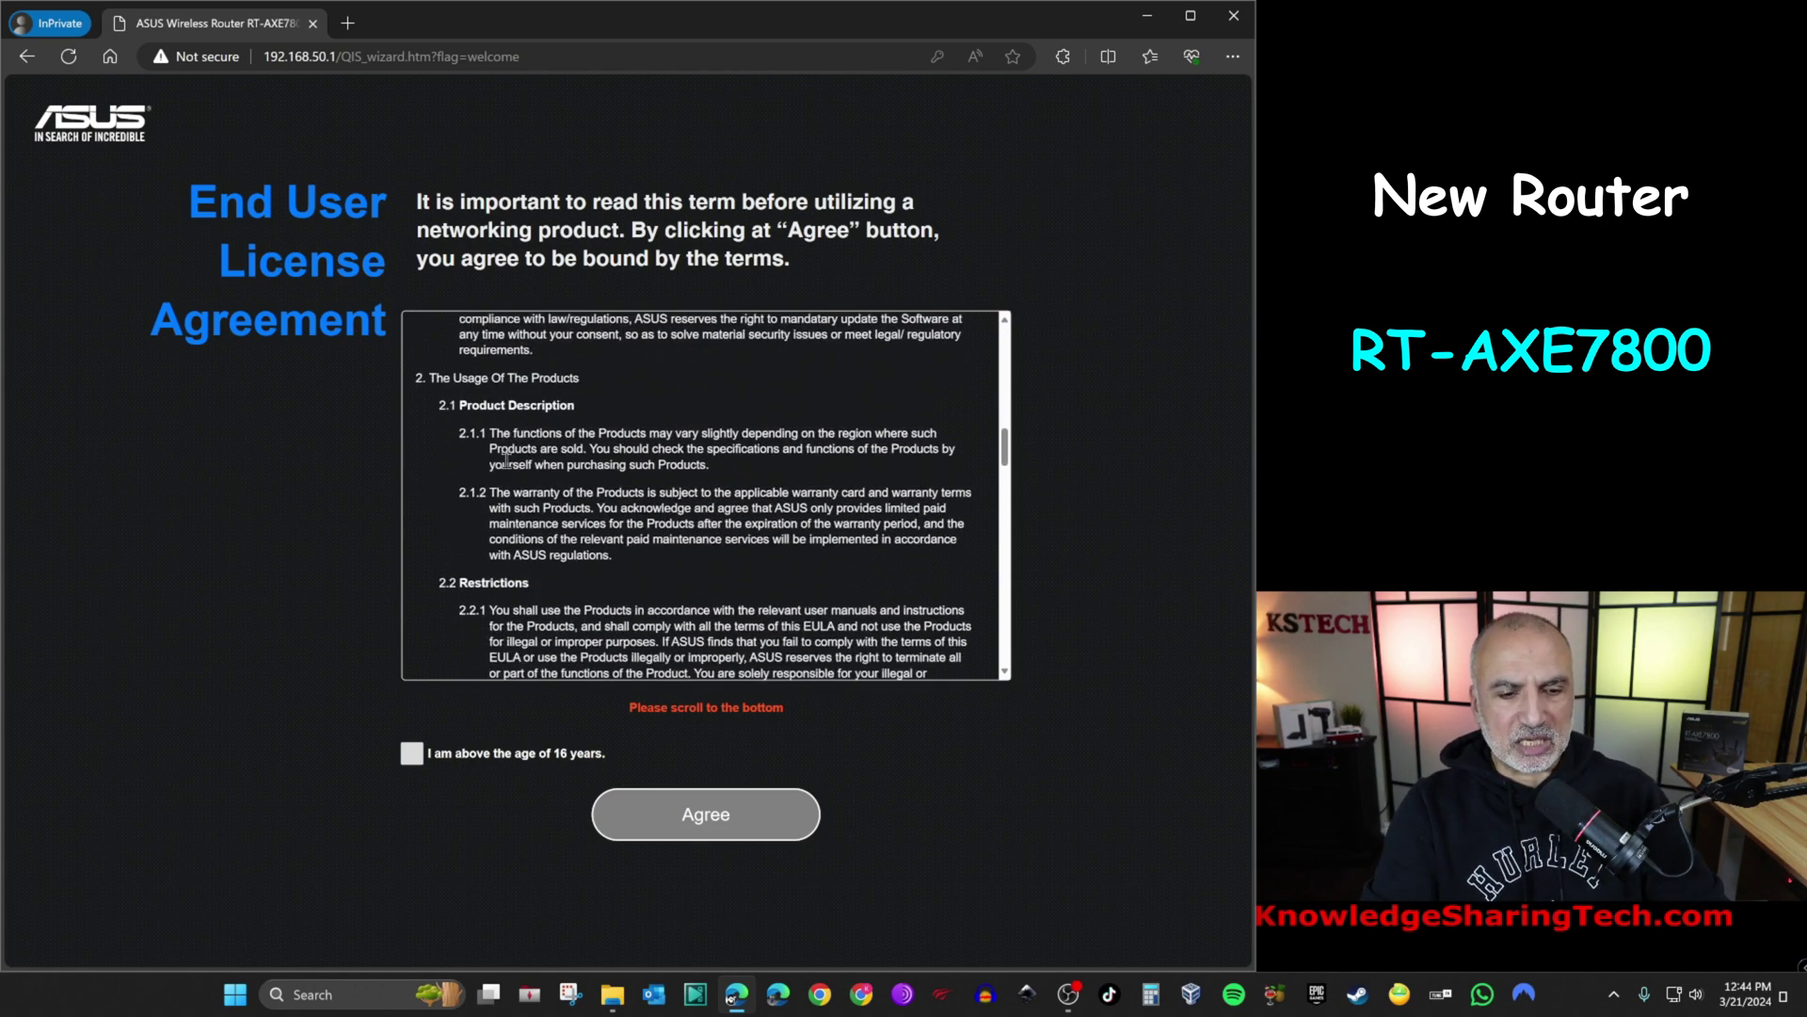
{"action": "scroll", "coordinate": [717, 611], "scroll_direction": "down", "scroll_amount": 10}
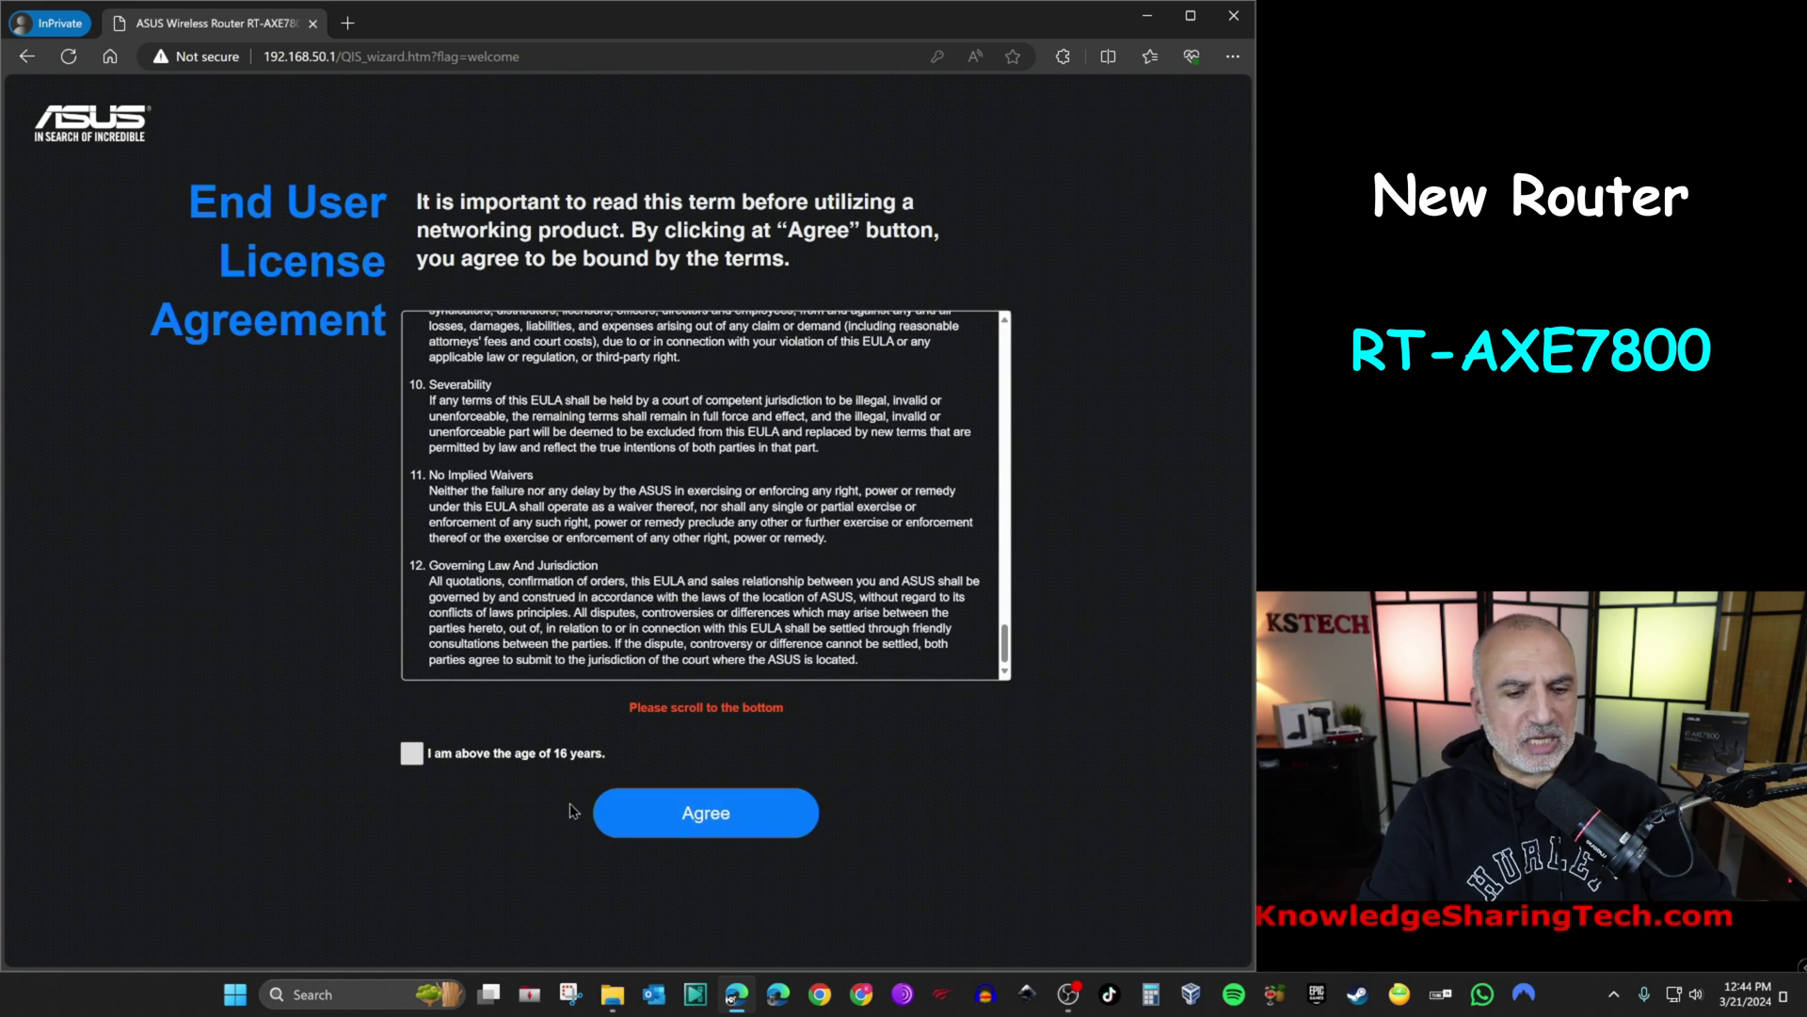
{"action": "left_click", "coordinate": [411, 754]}
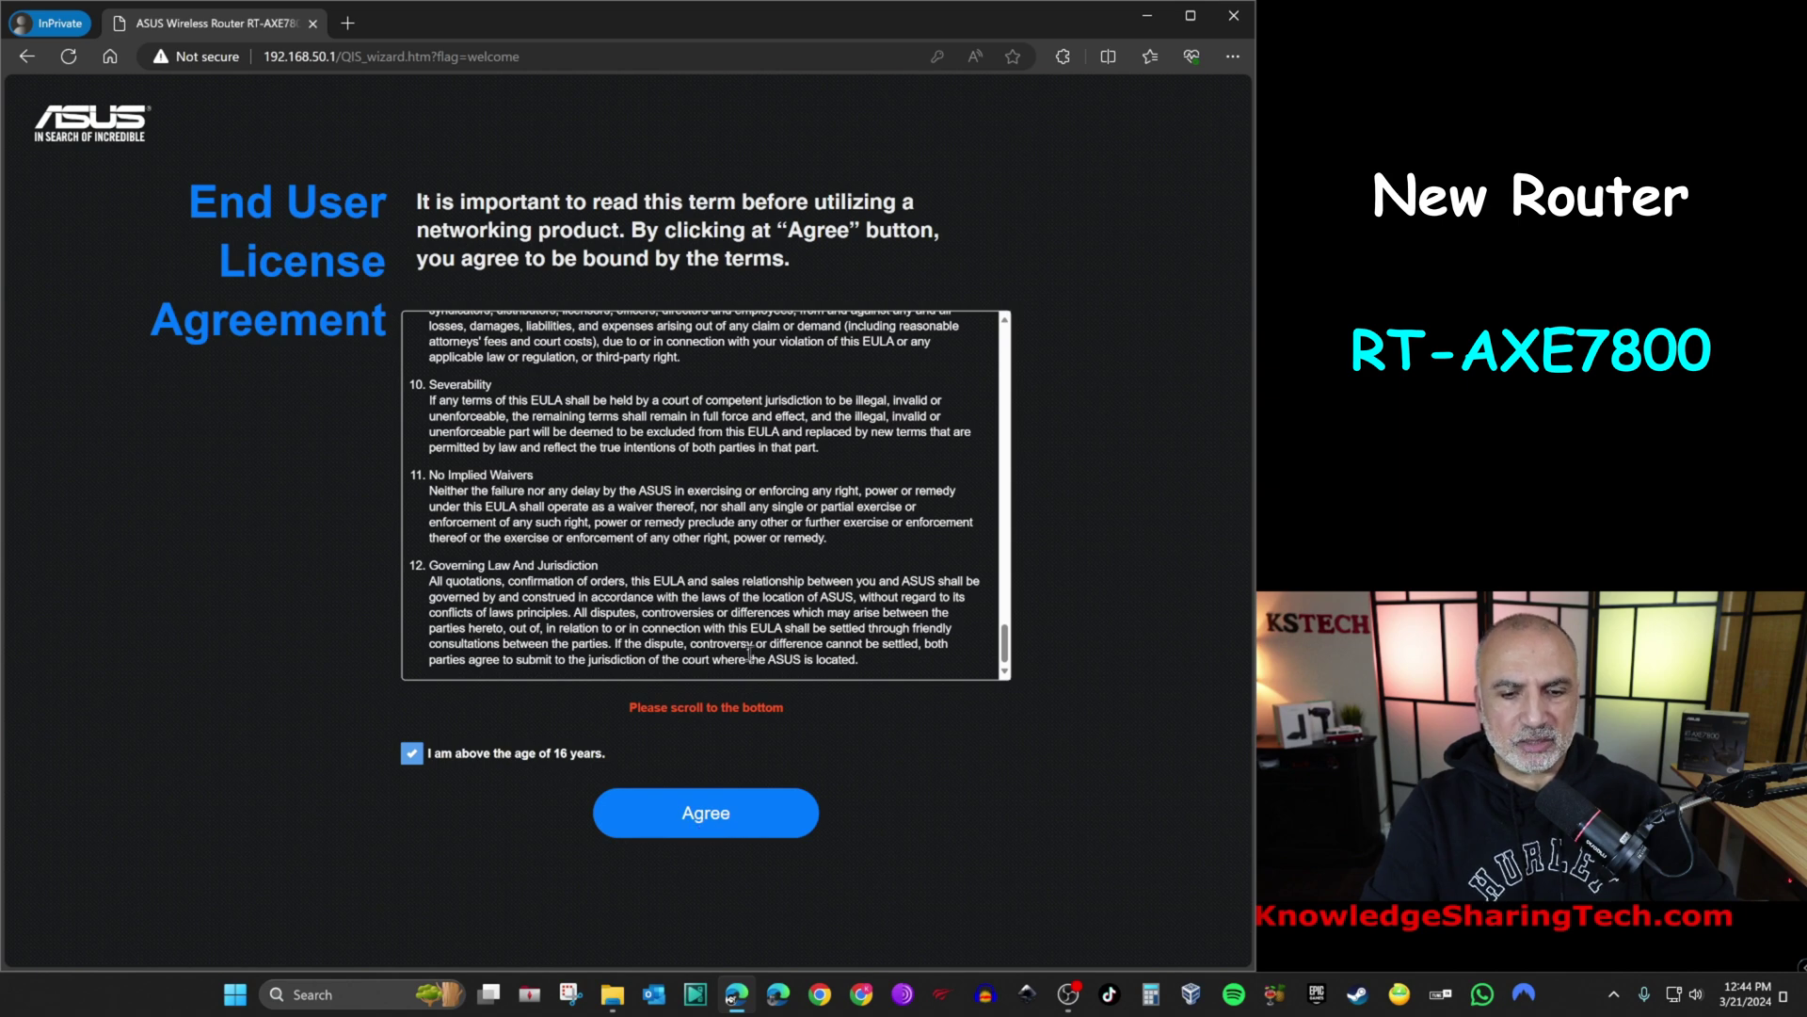
{"action": "left_click", "coordinate": [704, 819]}
{"action": "scroll", "coordinate": [725, 519], "scroll_direction": "down", "scroll_amount": 15}
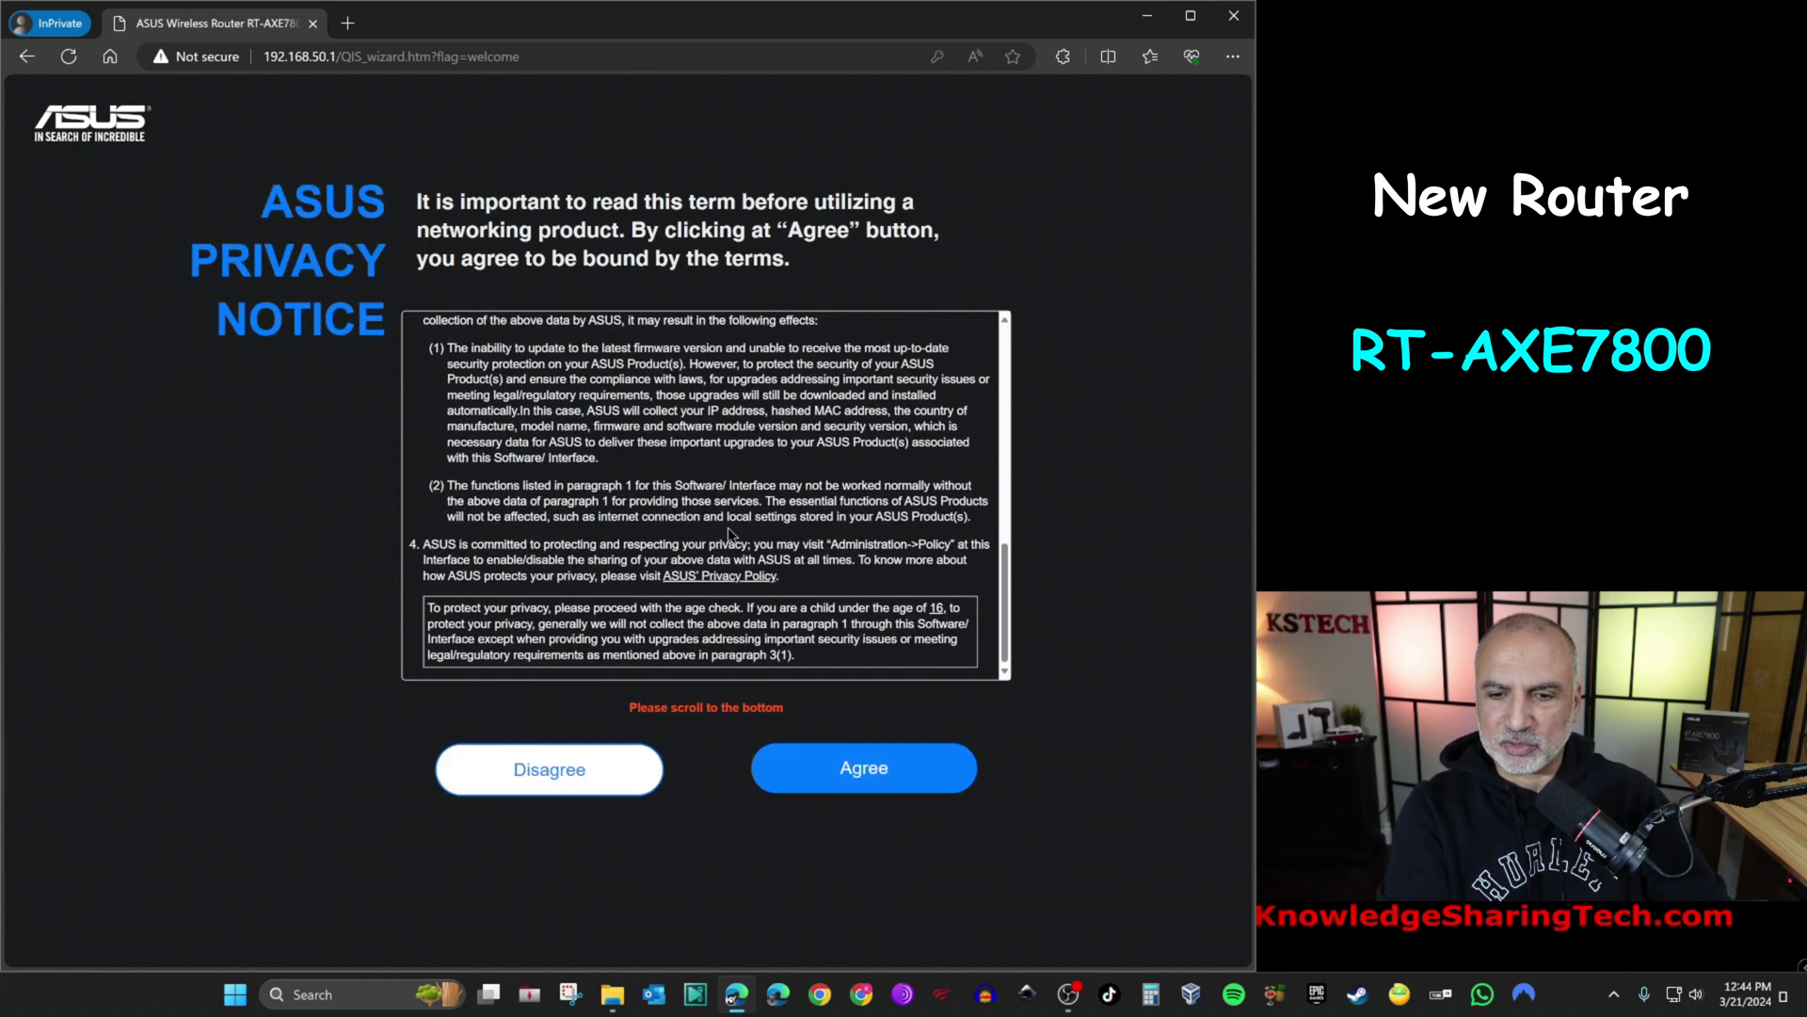
{"action": "left_click", "coordinate": [861, 779]}
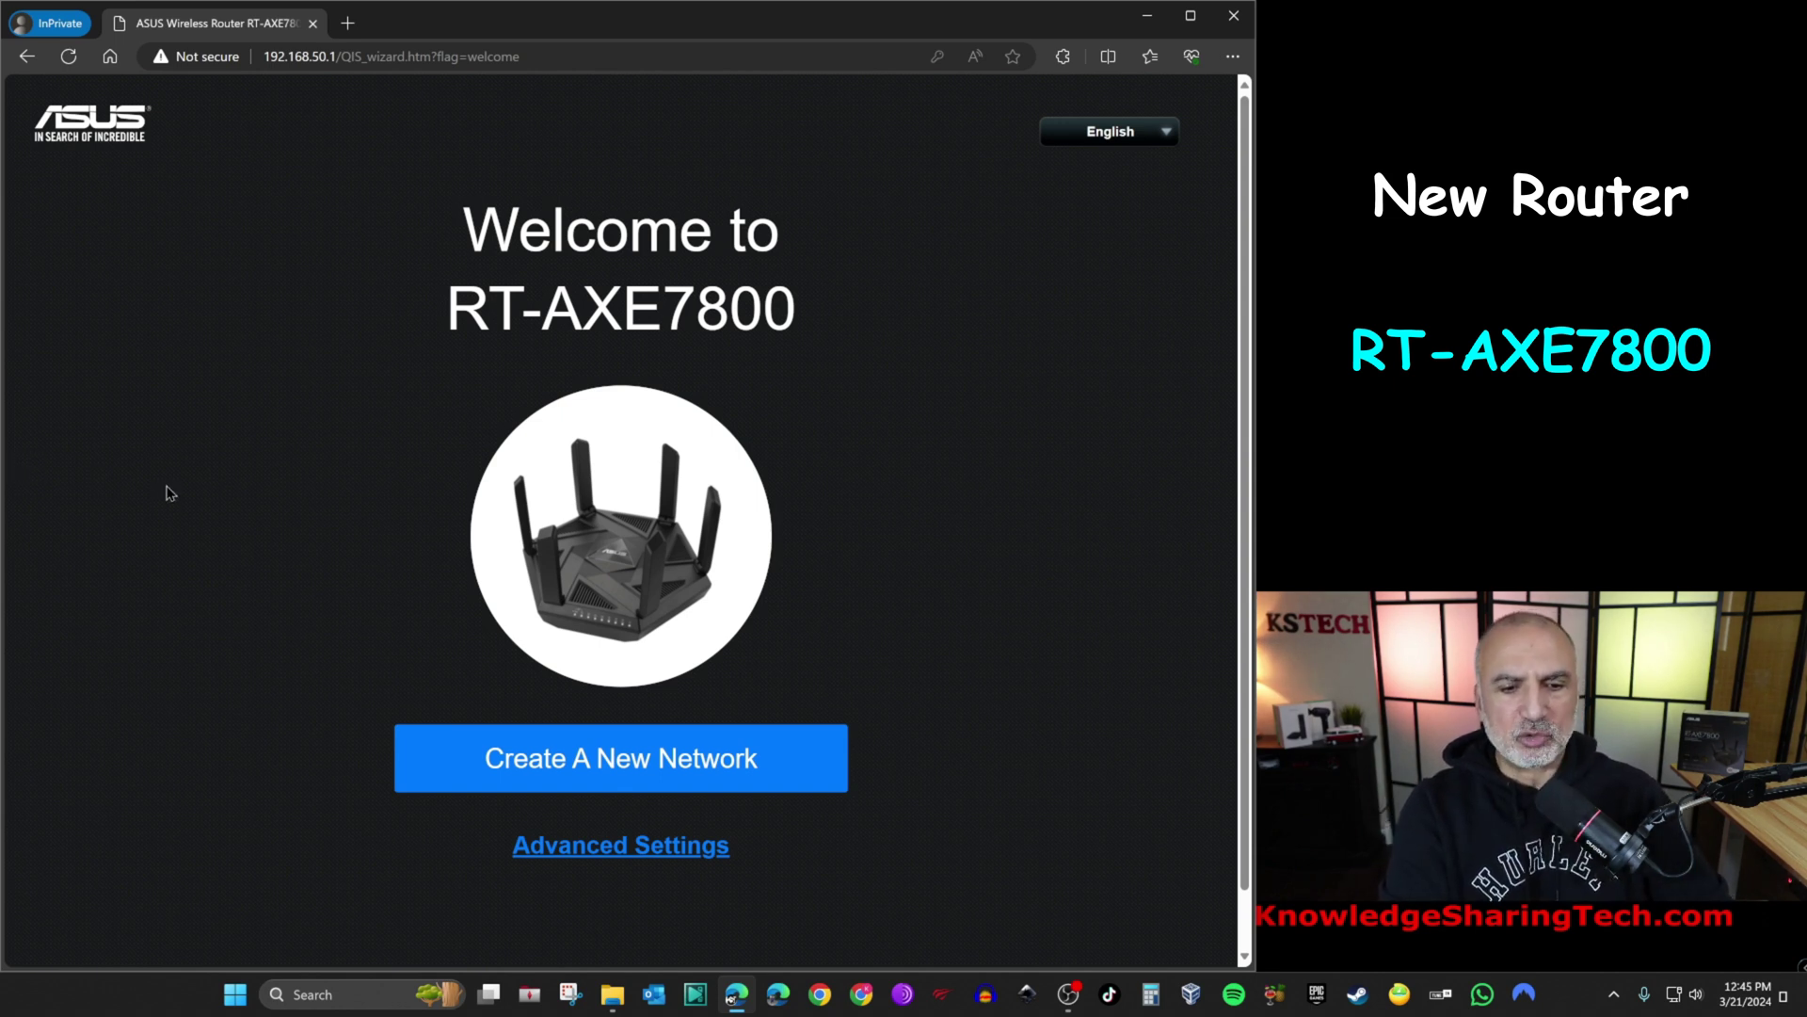
Step: Choose Advanced Settings and upload the Settings_RT-AX58U.CFG backup from Downloads
{"action": "left_click", "coordinate": [619, 847]}
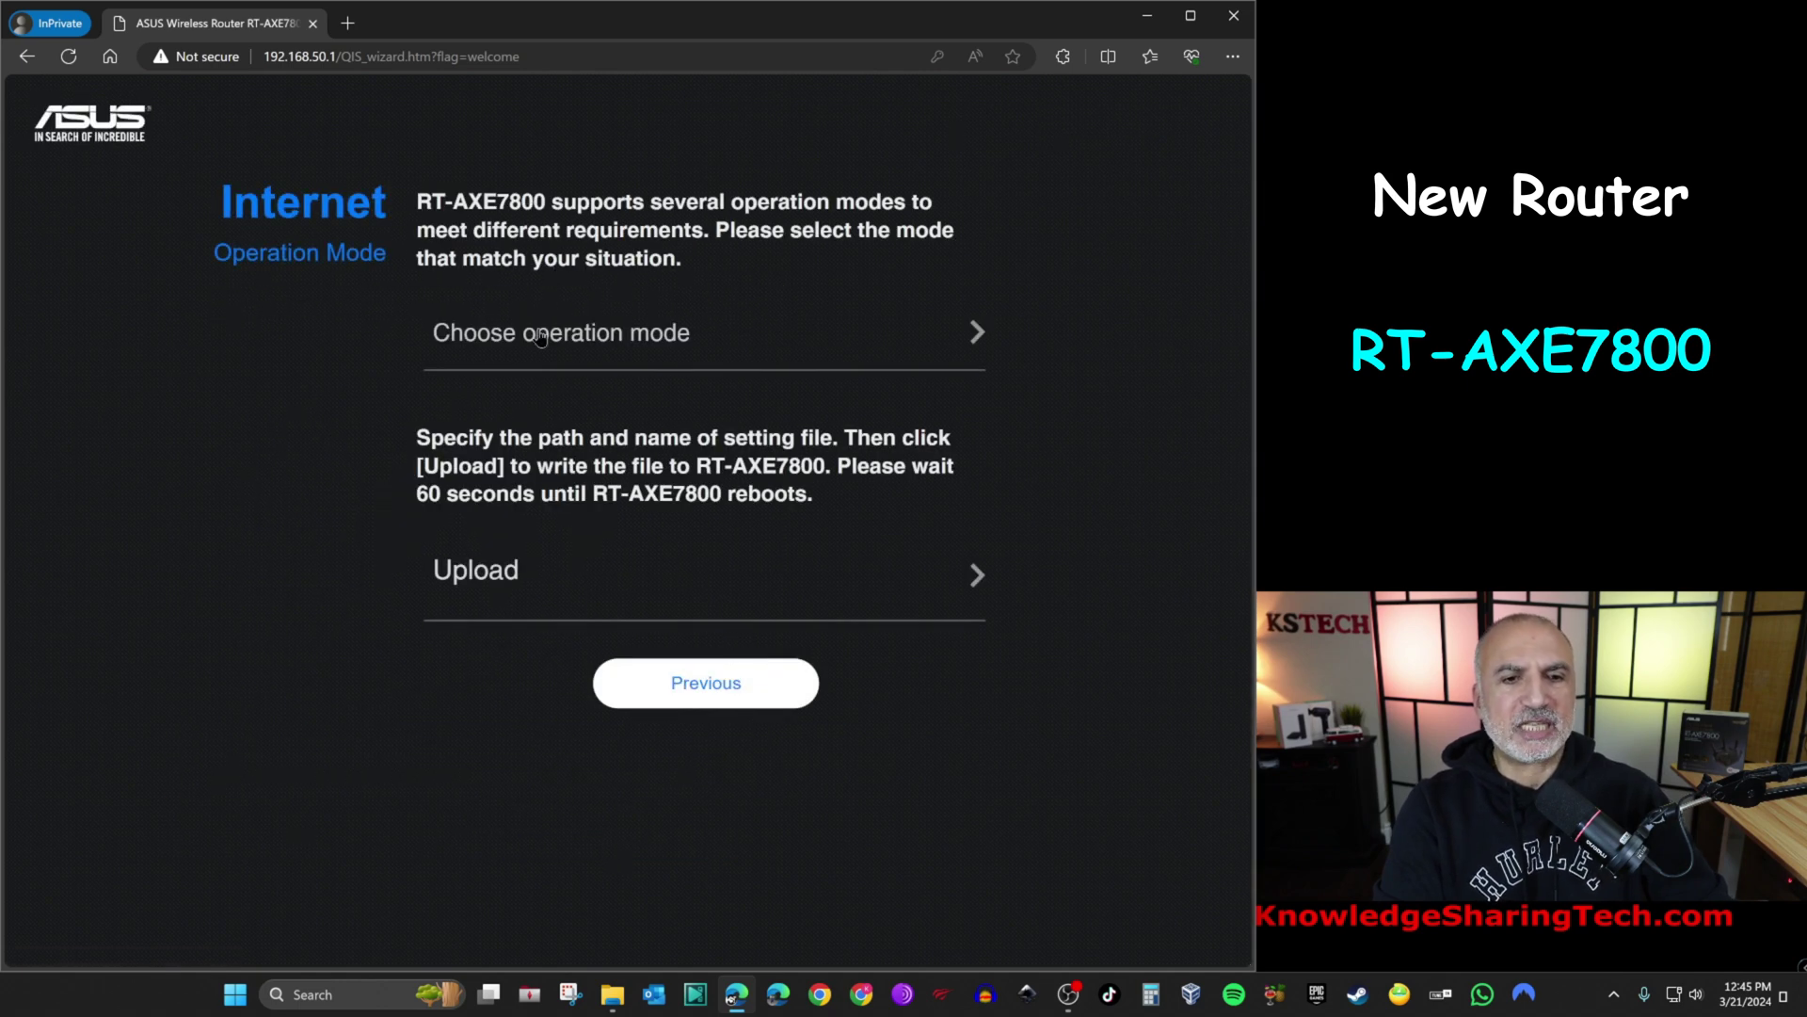
{"action": "left_click", "coordinate": [502, 580]}
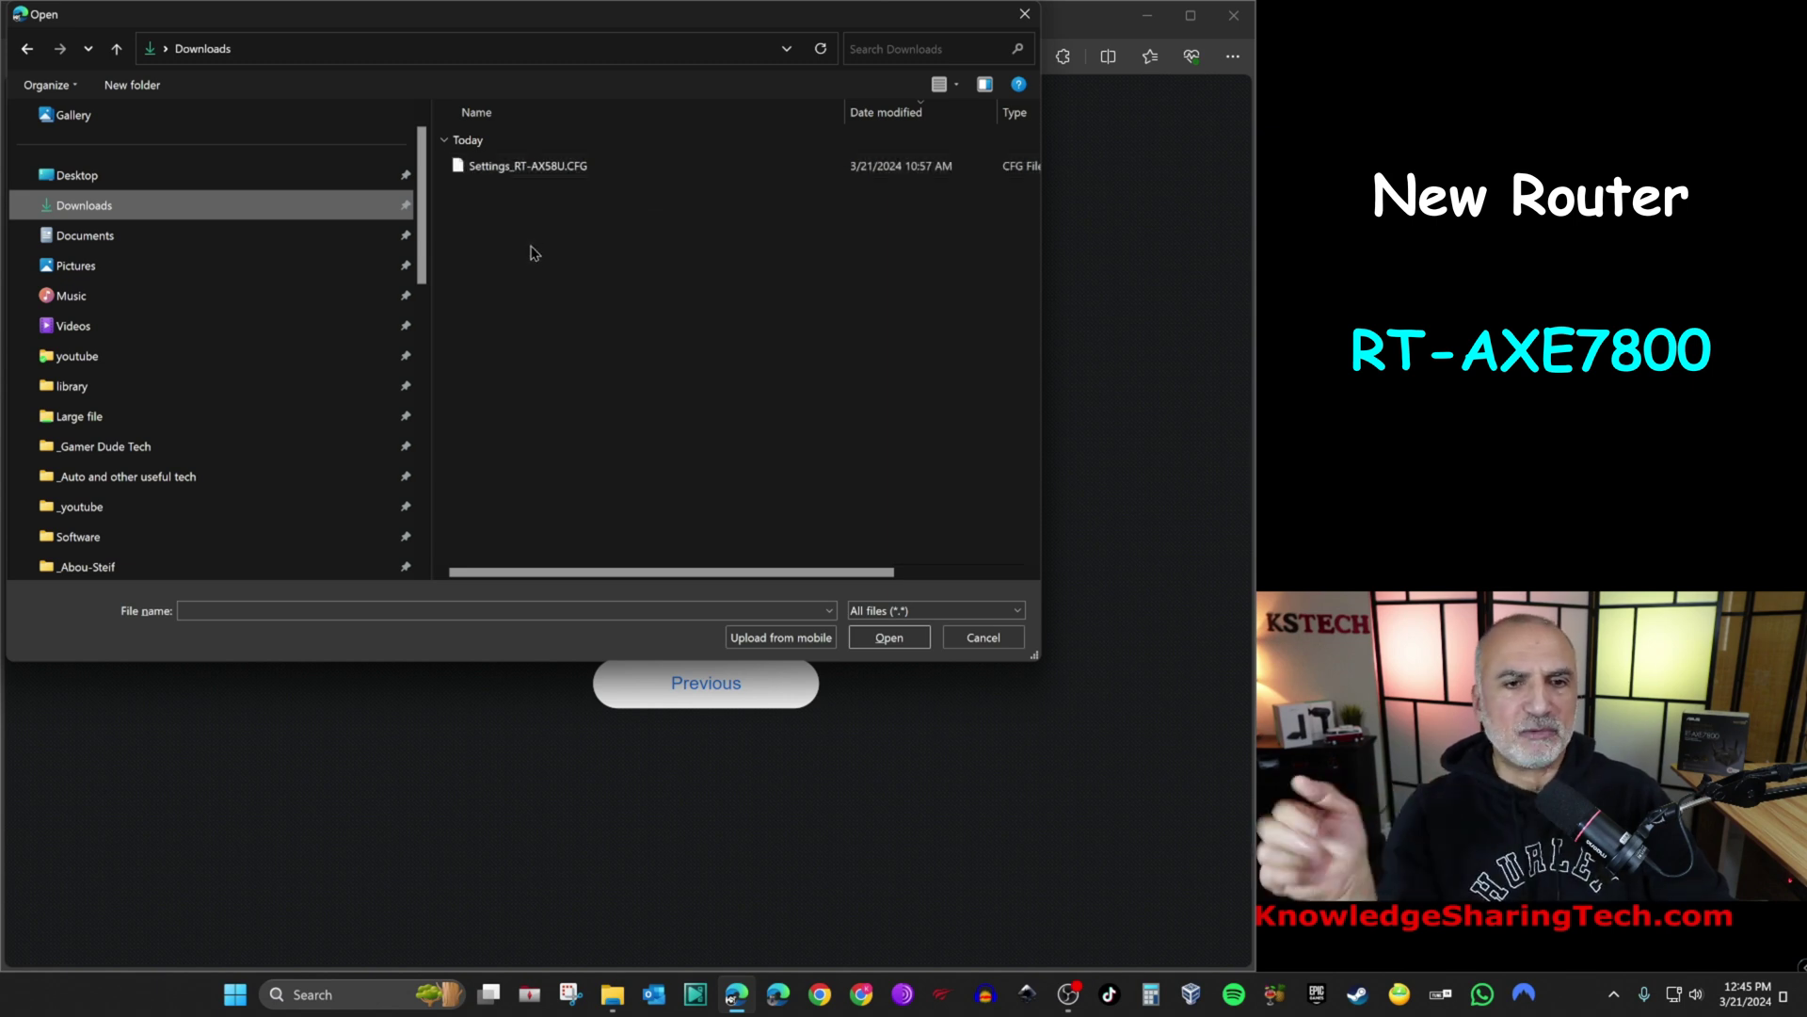
{"action": "left_click", "coordinate": [509, 170]}
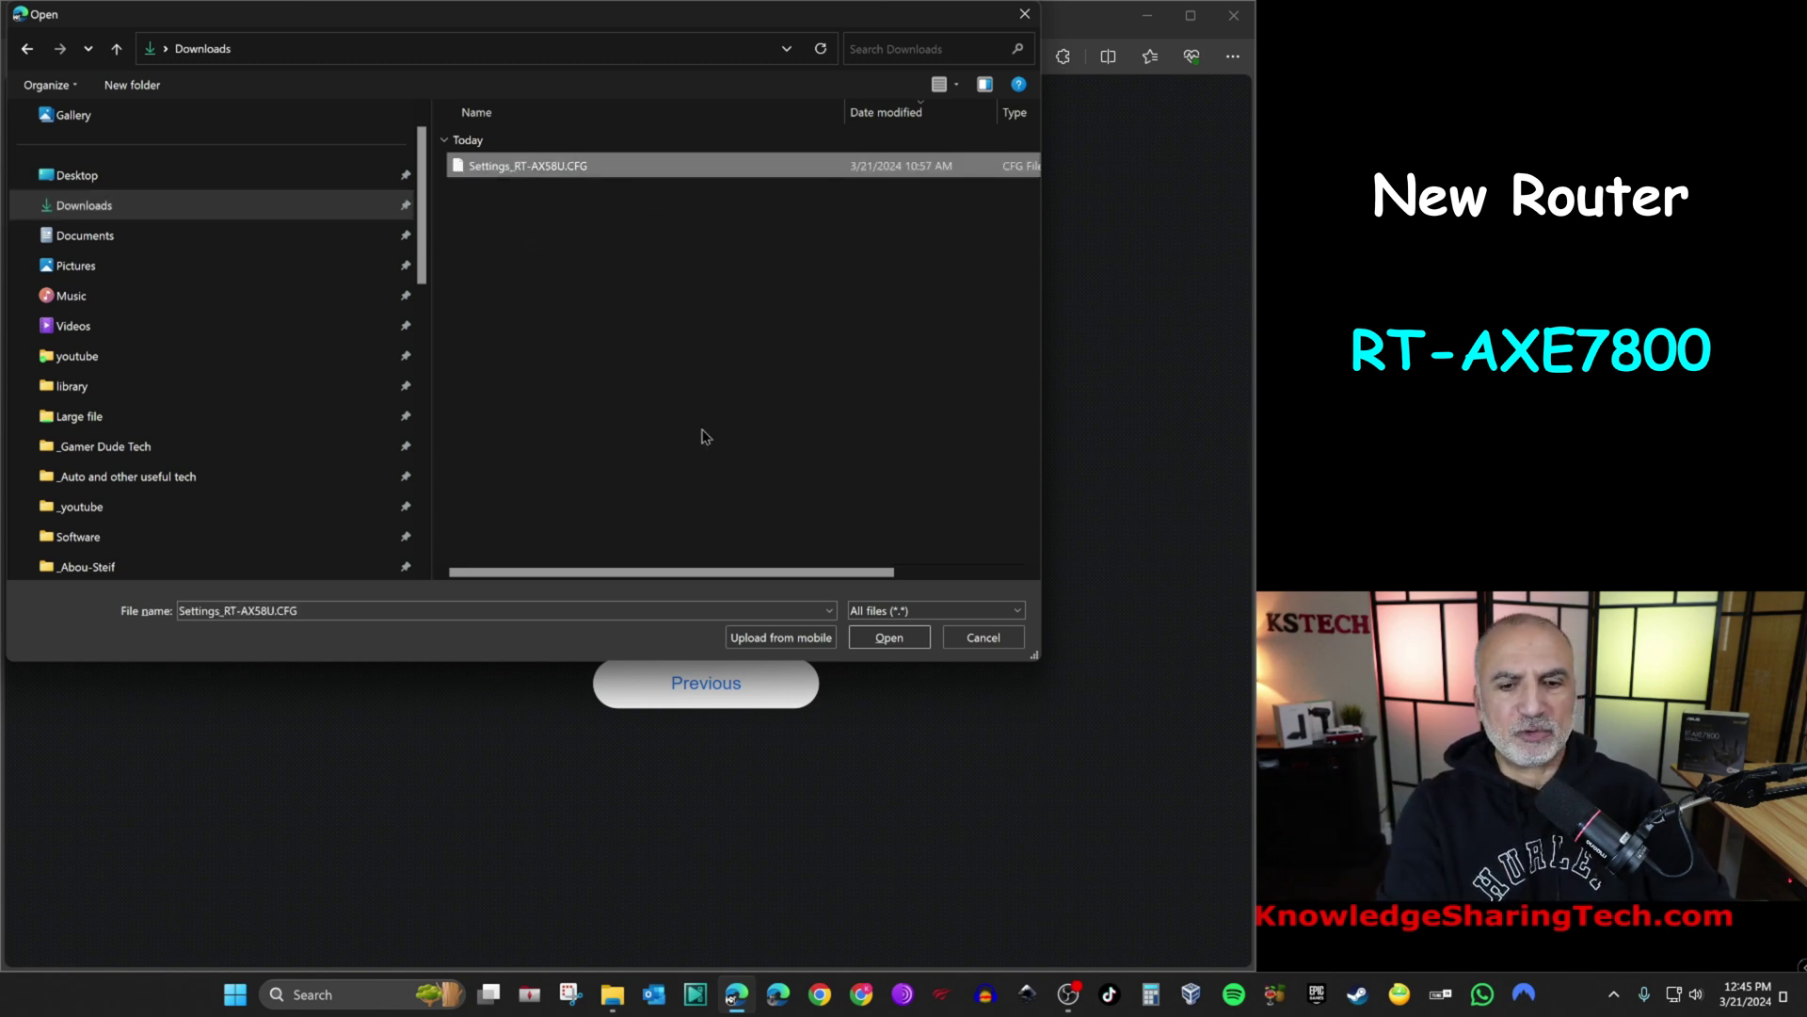
{"action": "left_click", "coordinate": [889, 636]}
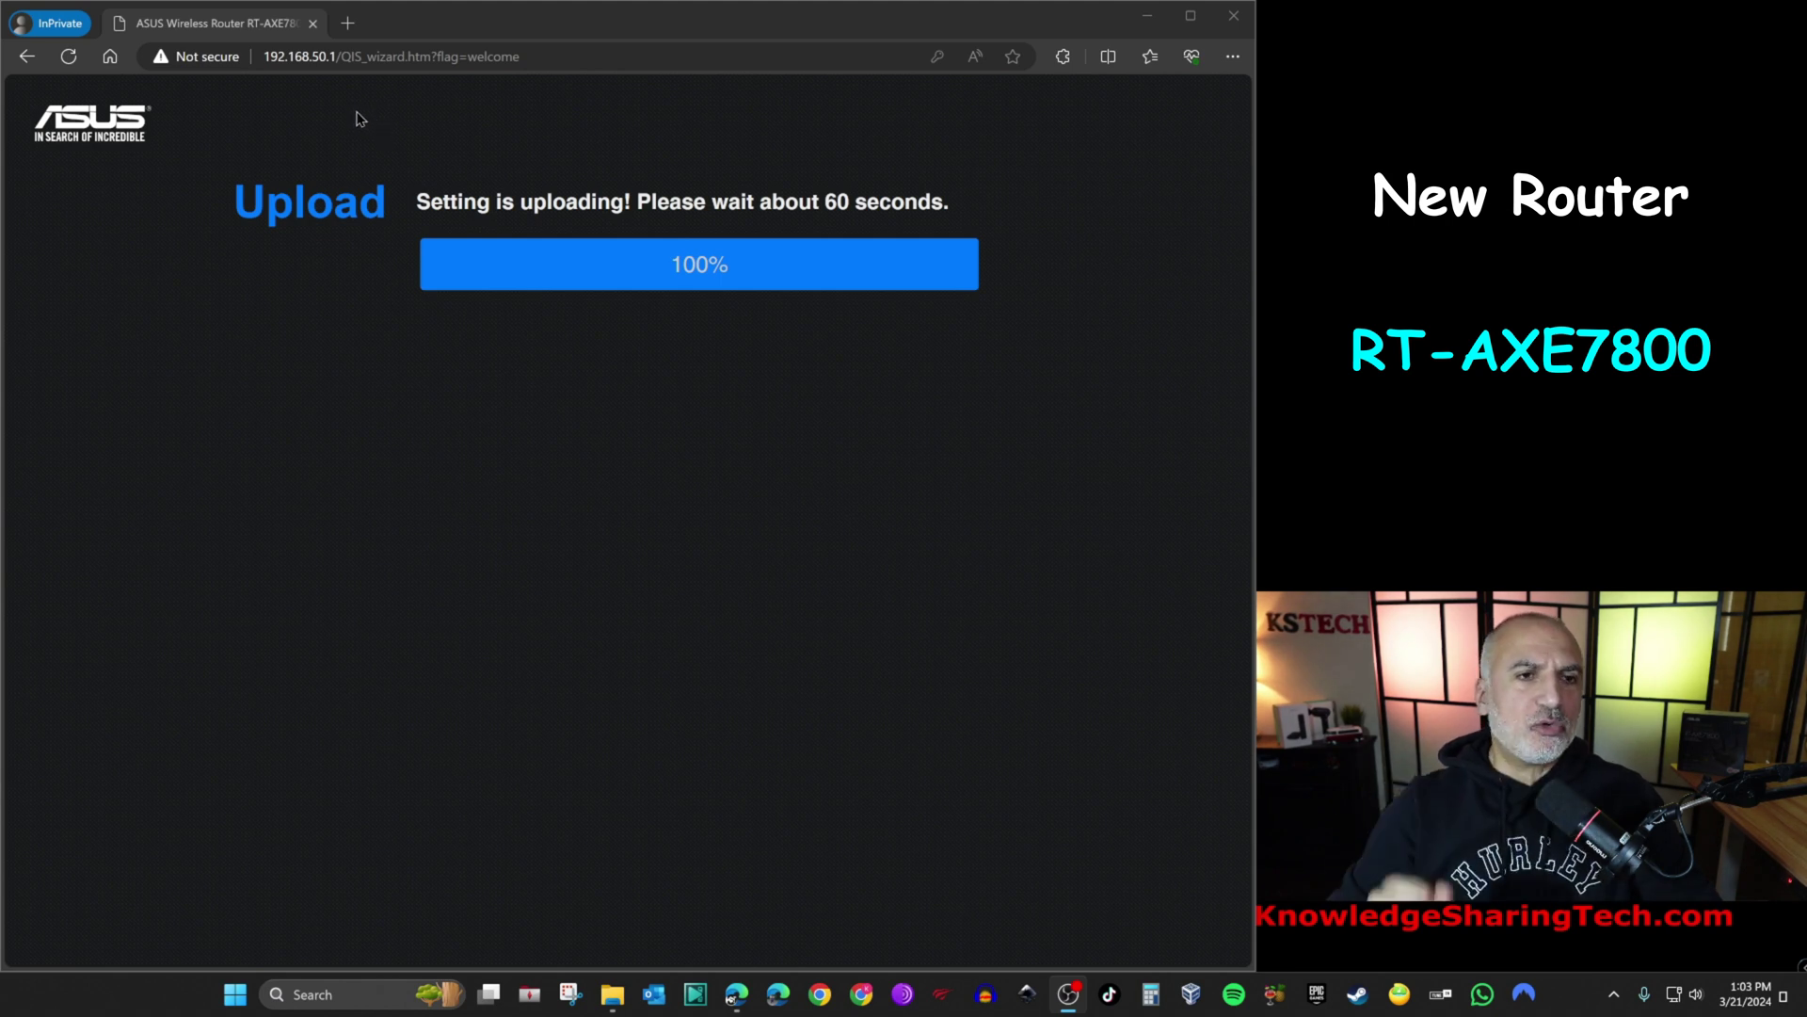
Step: Open a new browser tab once the settings upload reaches 100%
{"action": "left_click", "coordinate": [346, 30]}
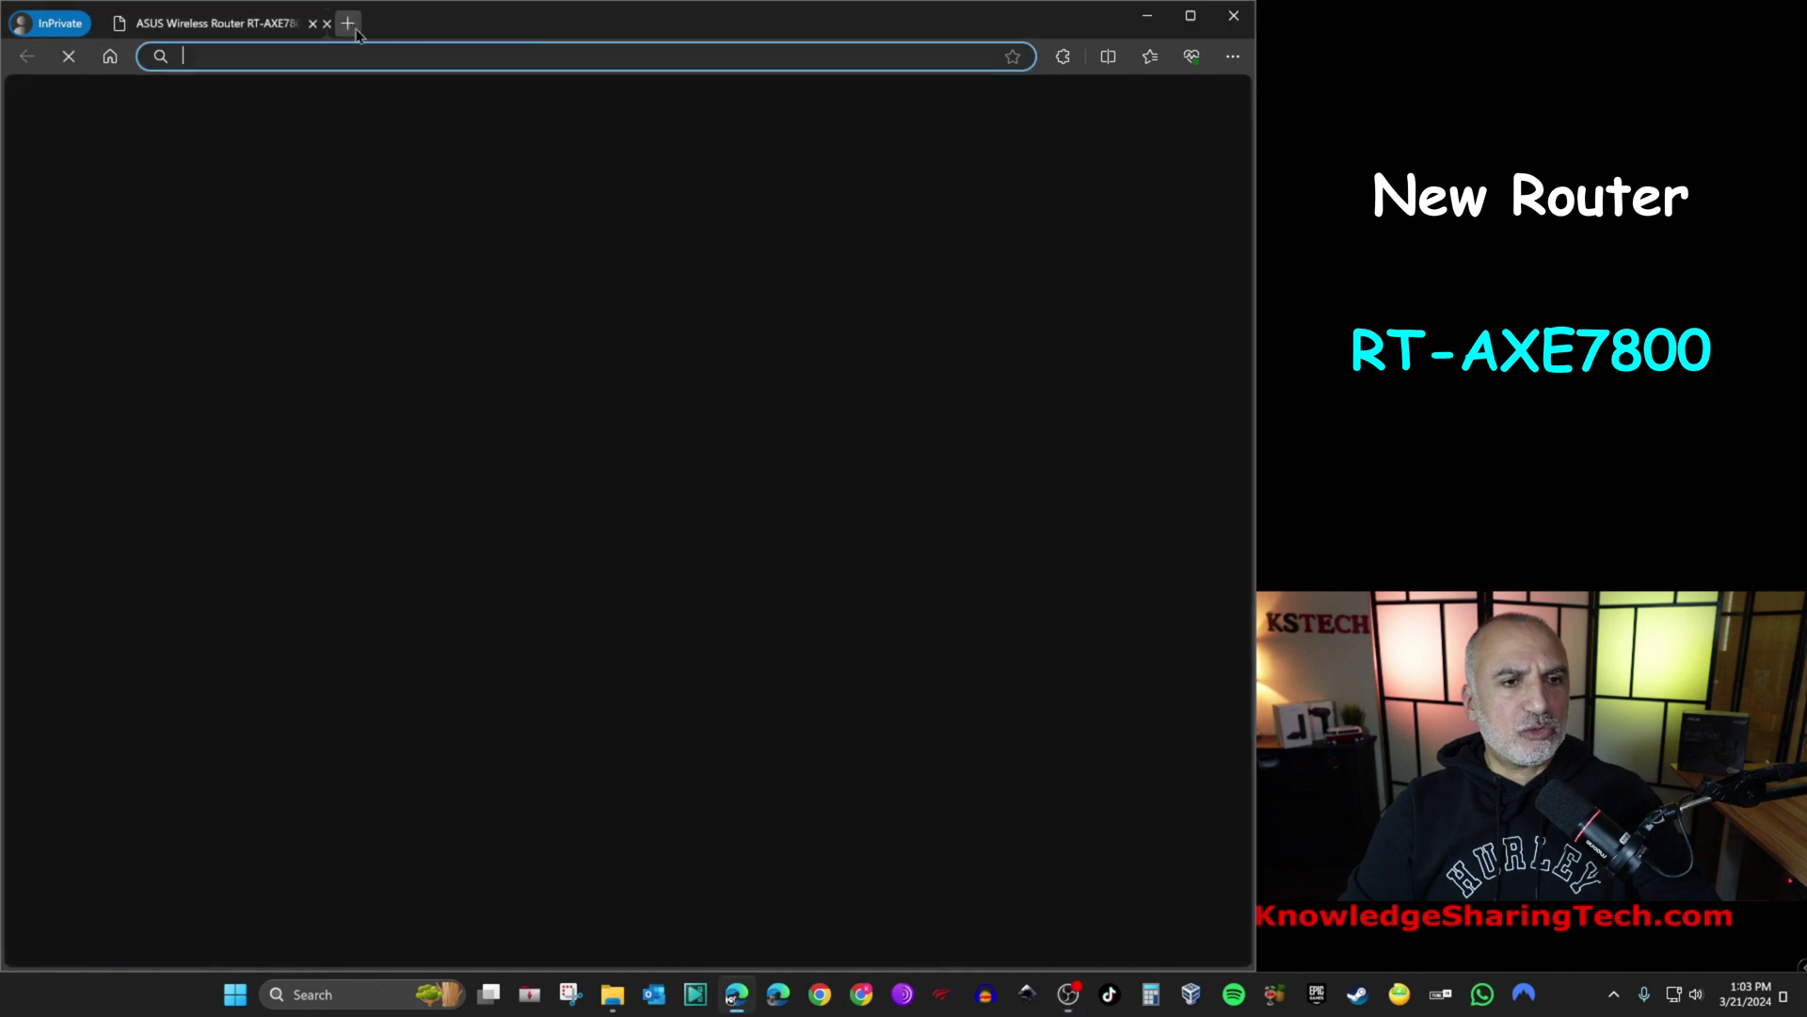
Step: Browse to router.asus.com and log in with the restored account's username and password
{"action": "type", "text": "rout"}
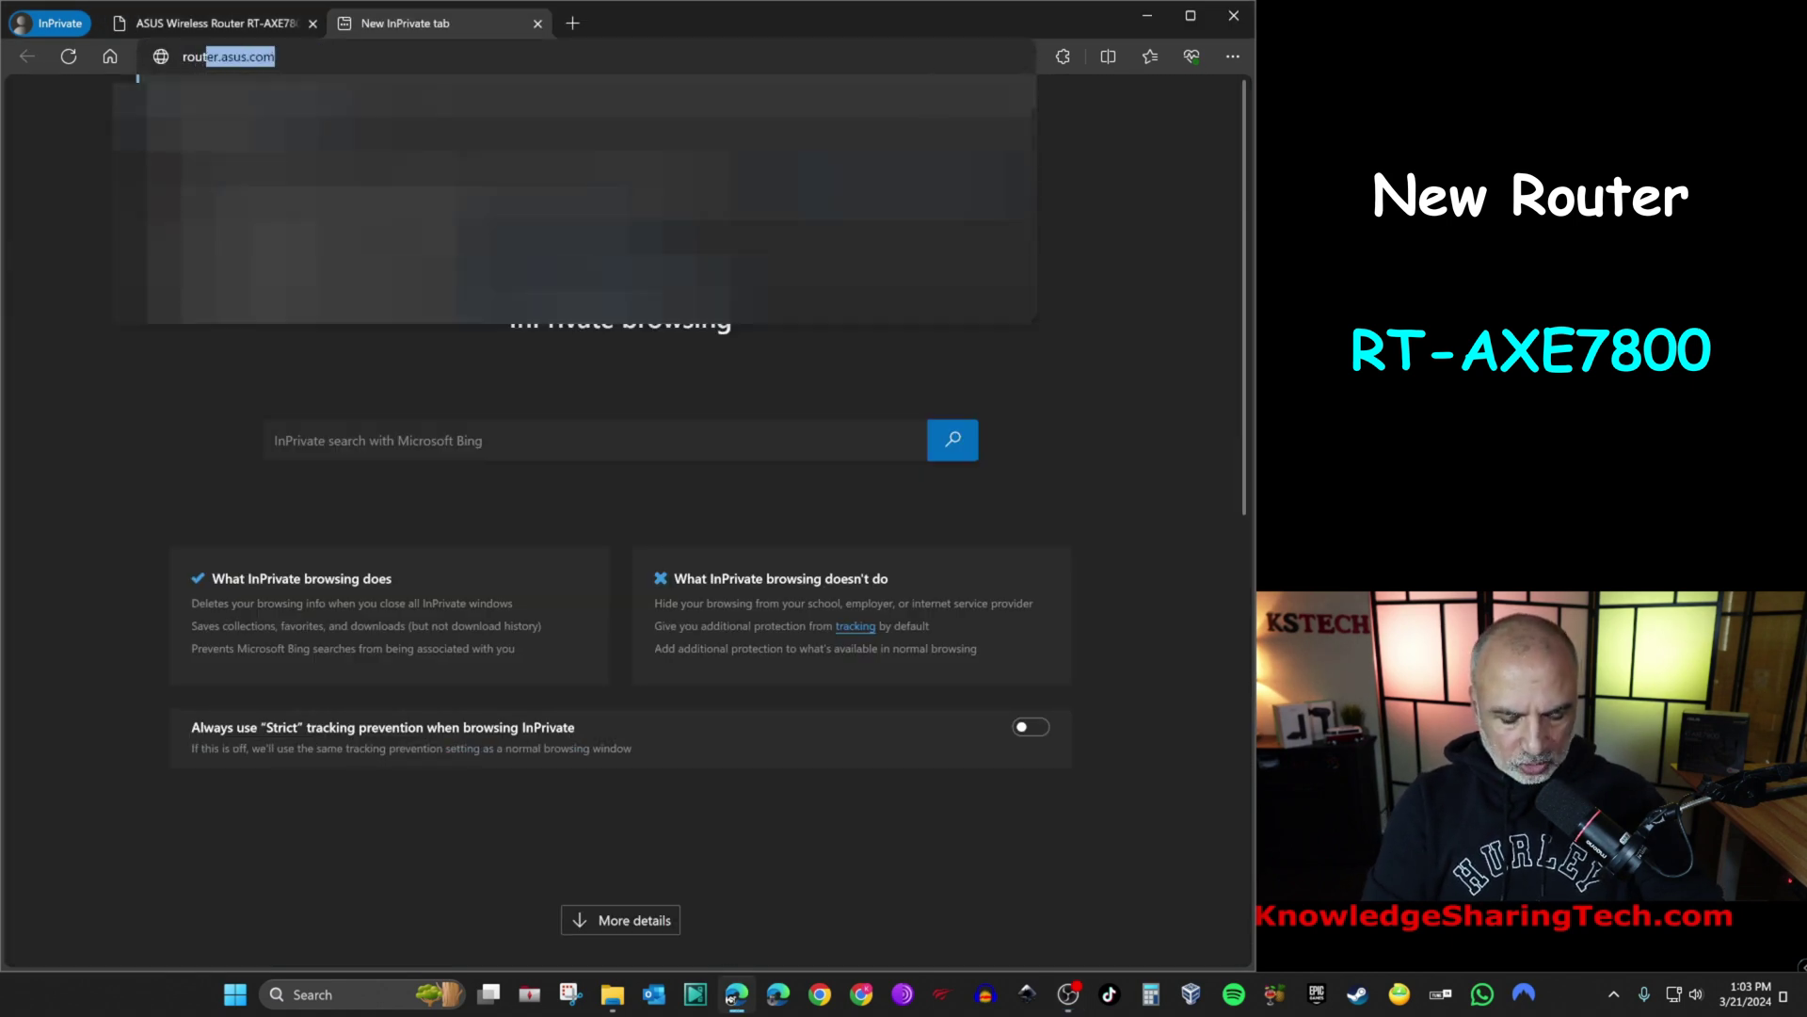
{"action": "type", "text": "er.asus.co"}
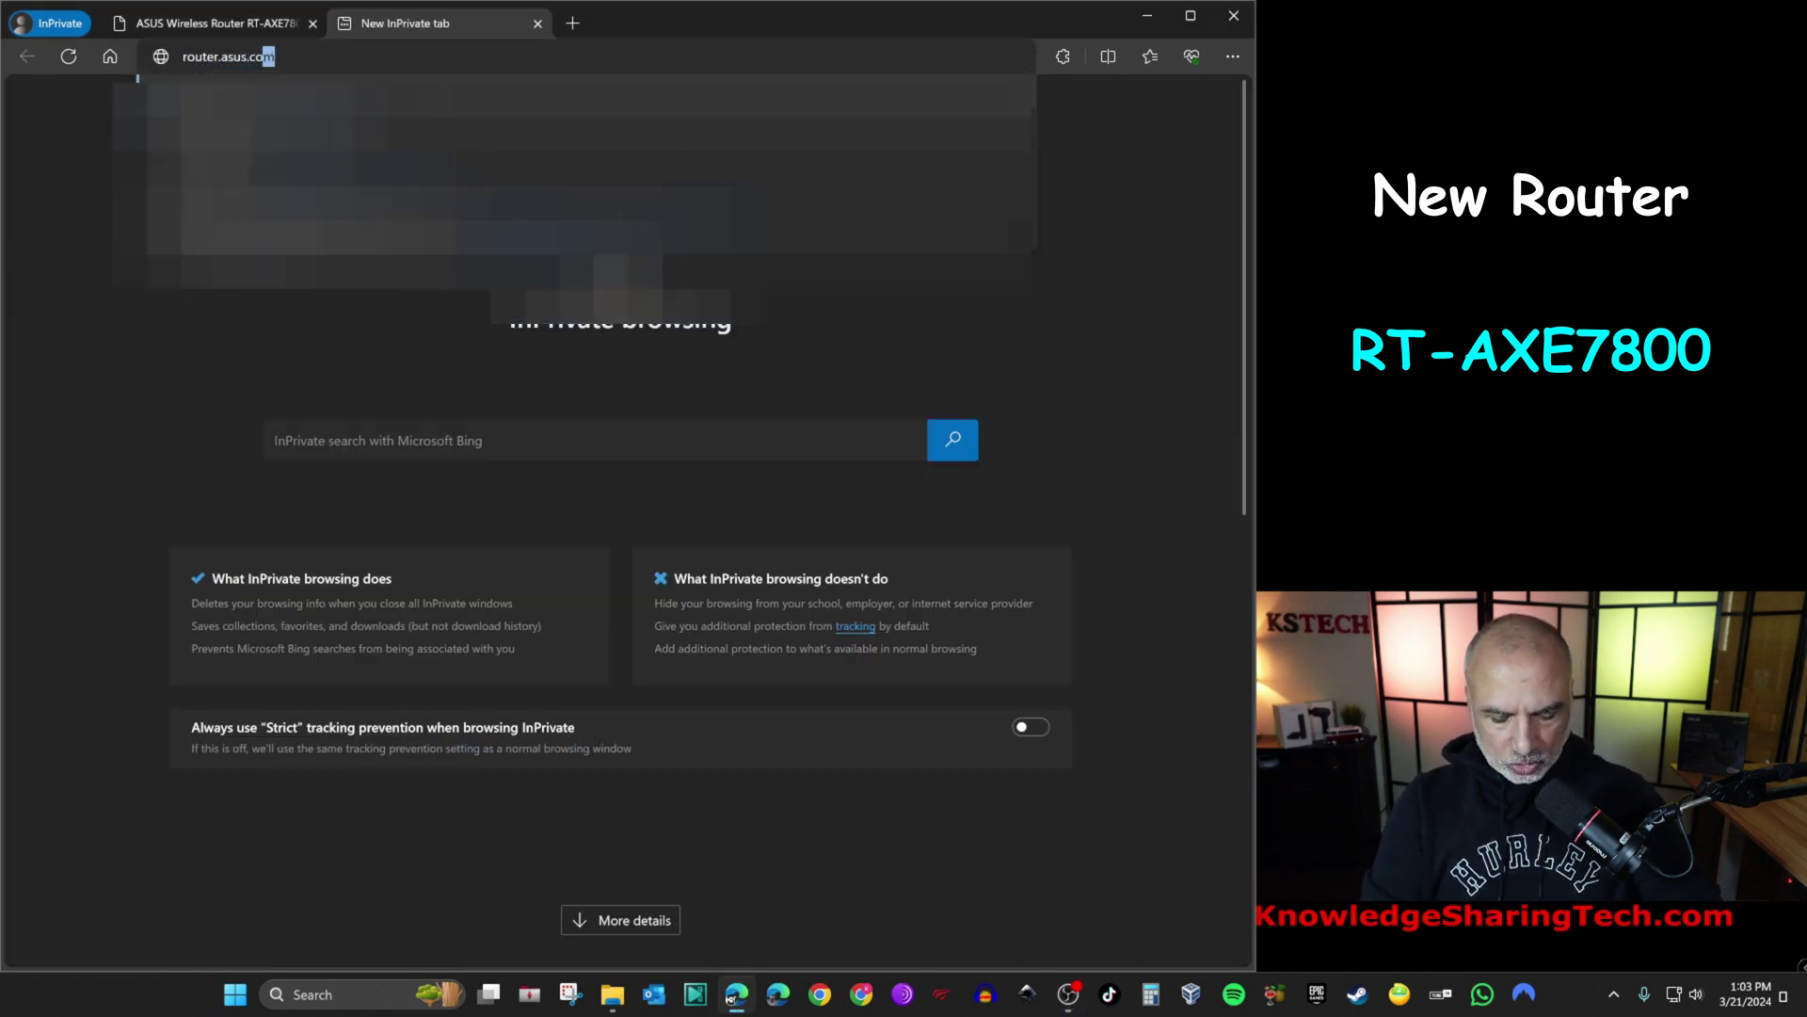
{"action": "type", "text": "m"}
{"action": "key", "text": "Return"}
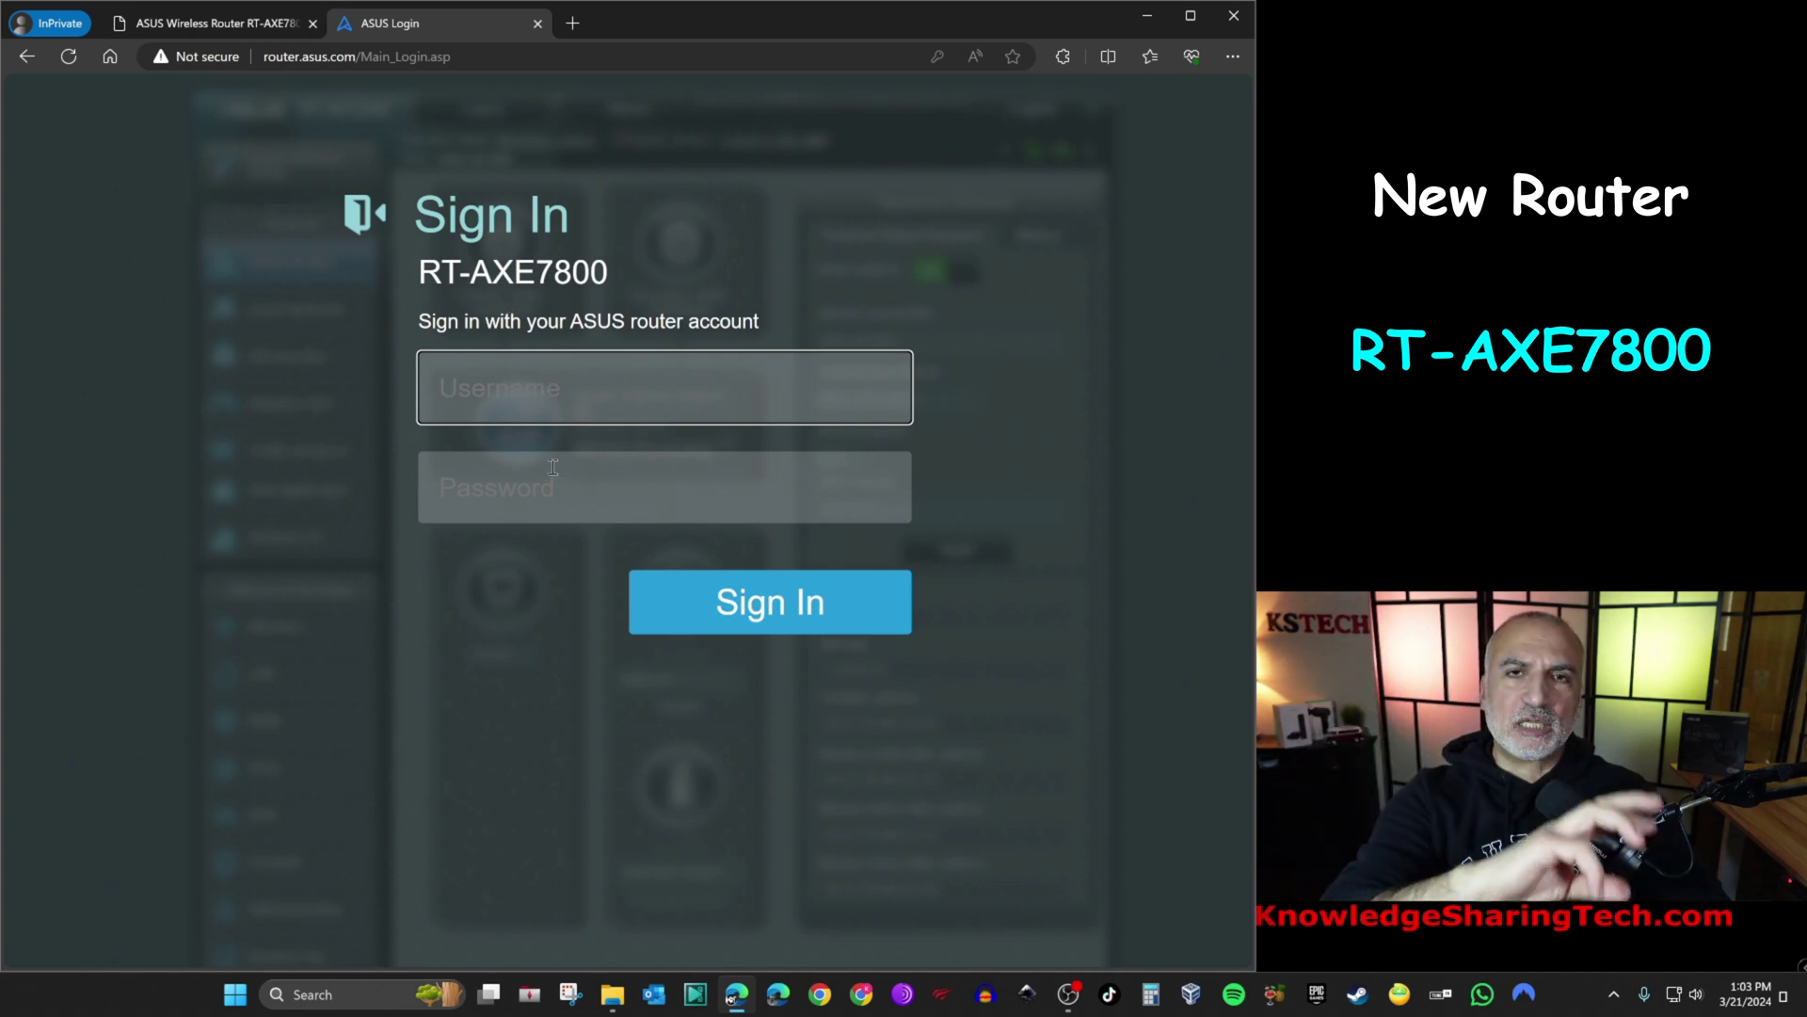
{"action": "type", "text": "kstechuser"}
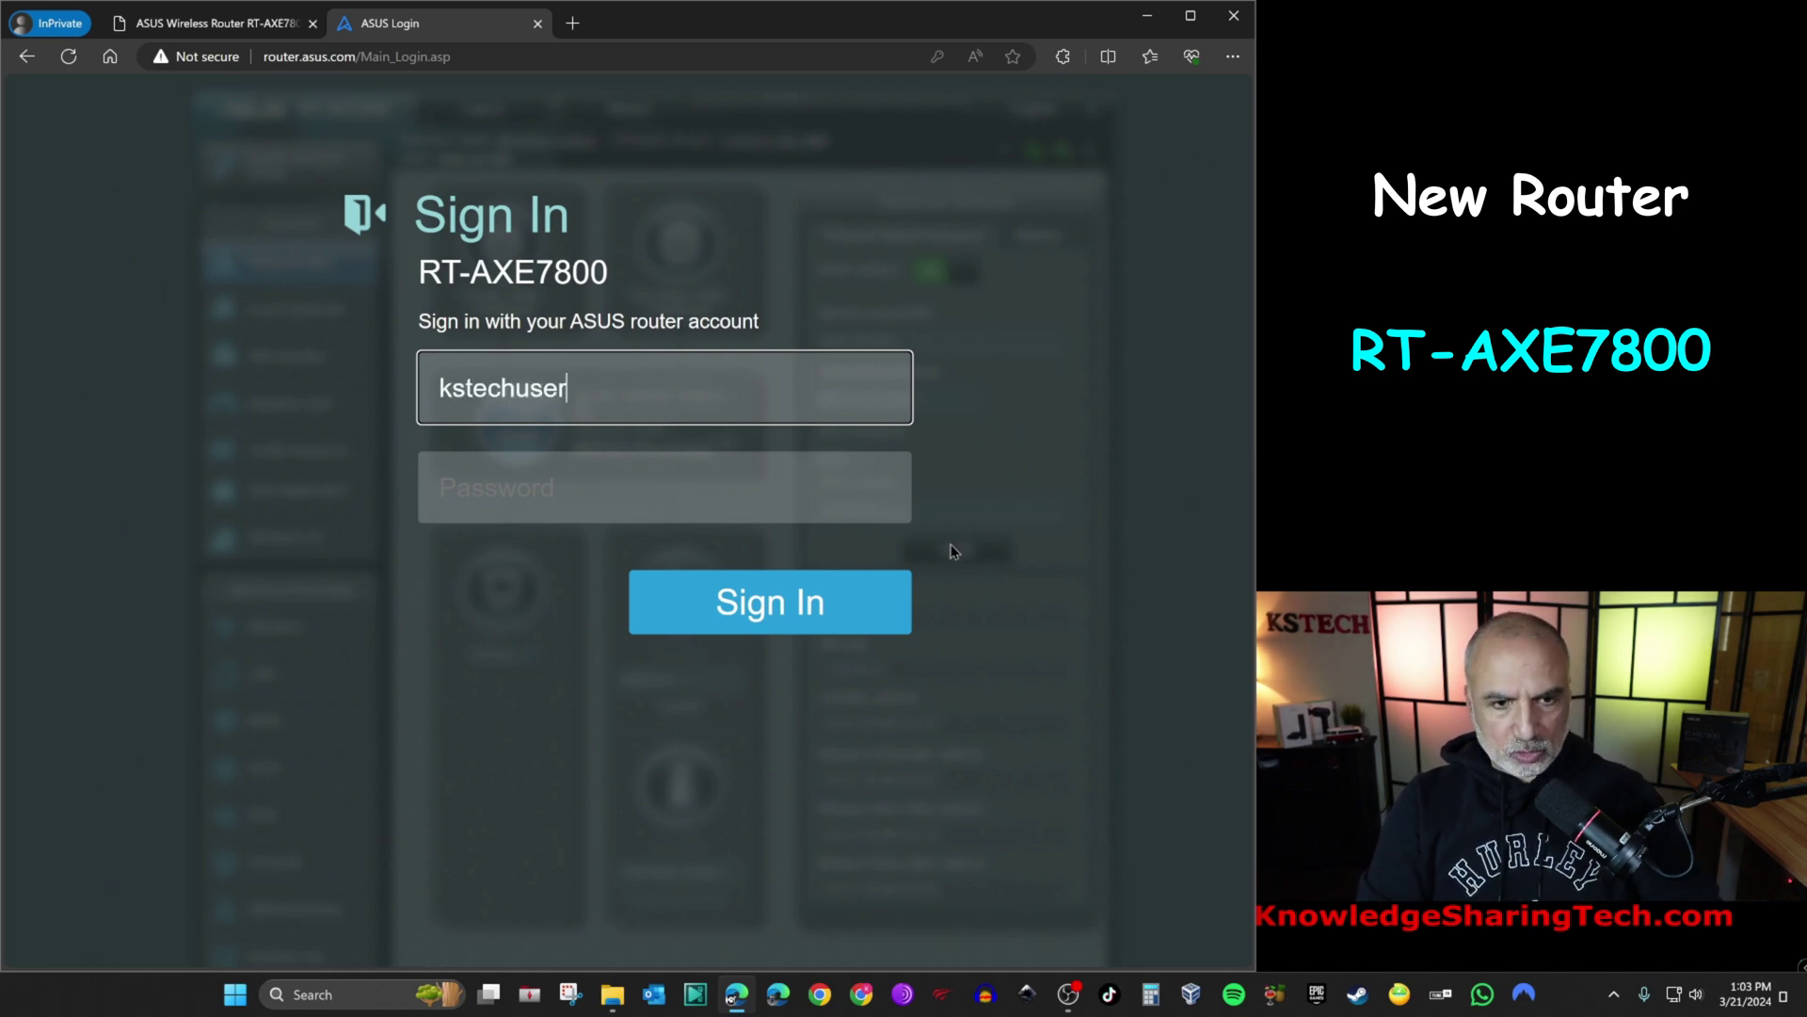
{"action": "key", "text": "Tab"}
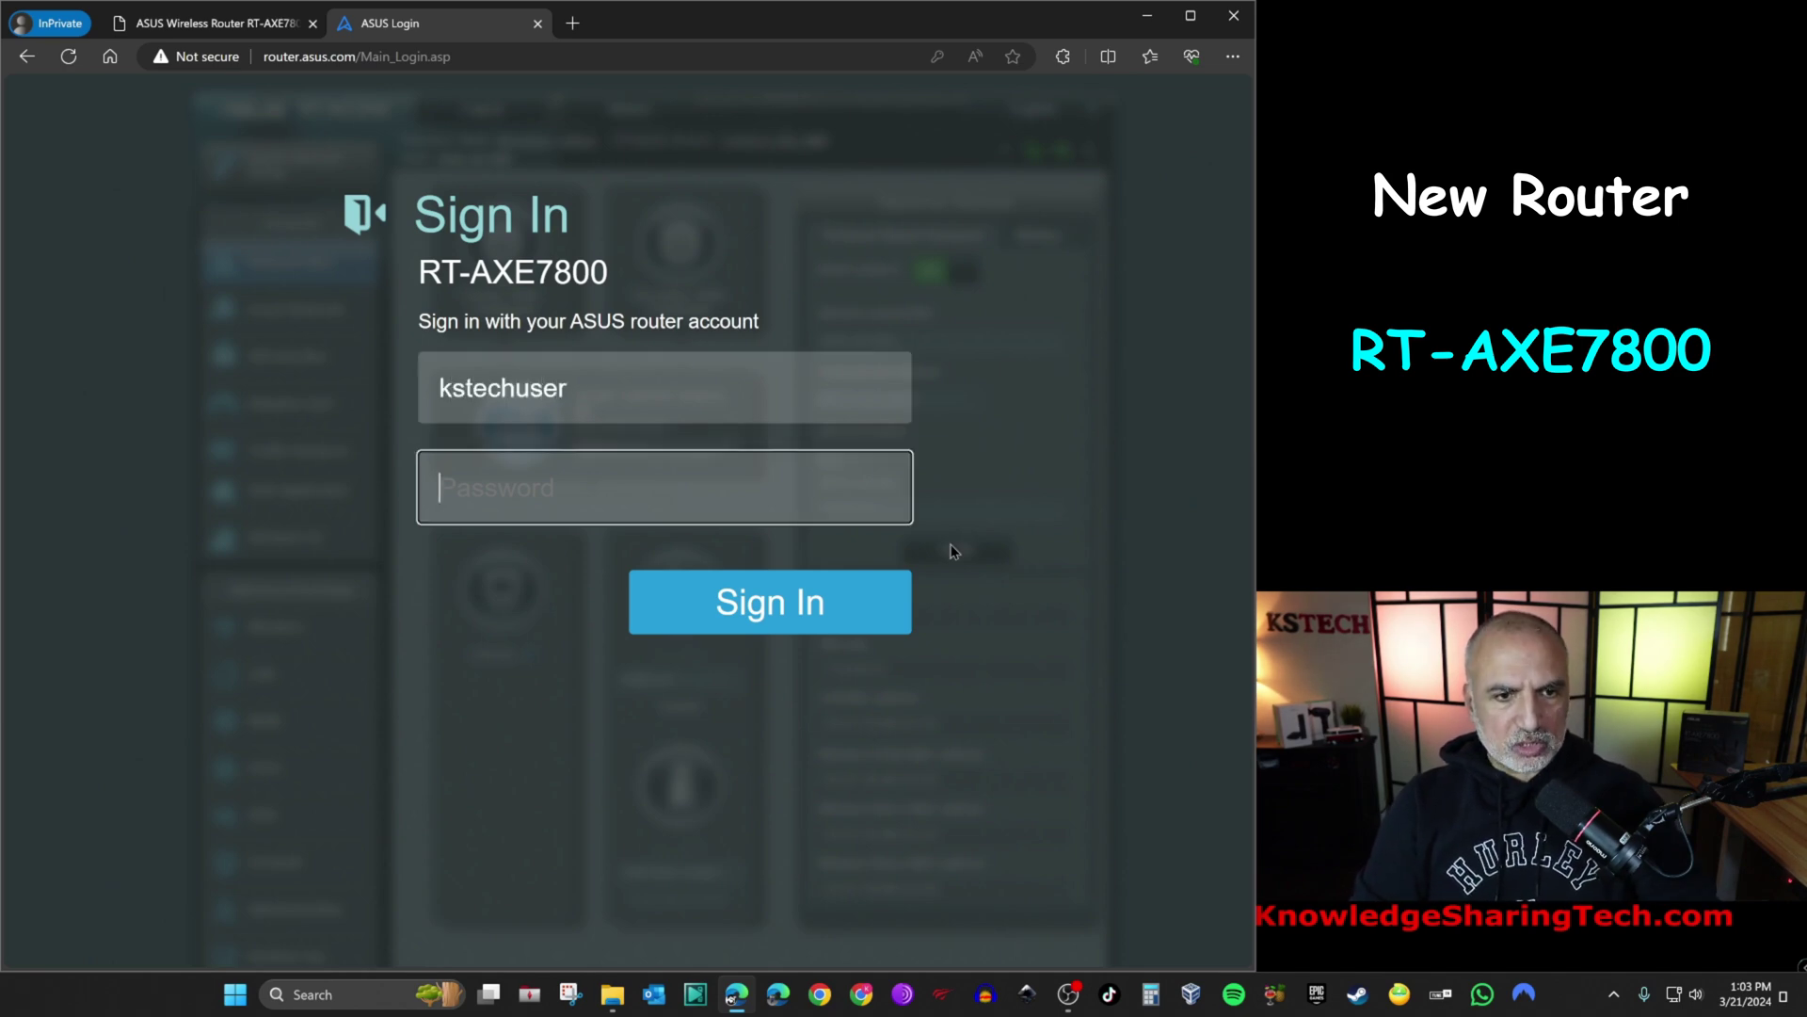
{"action": "type", "text": "*************"}
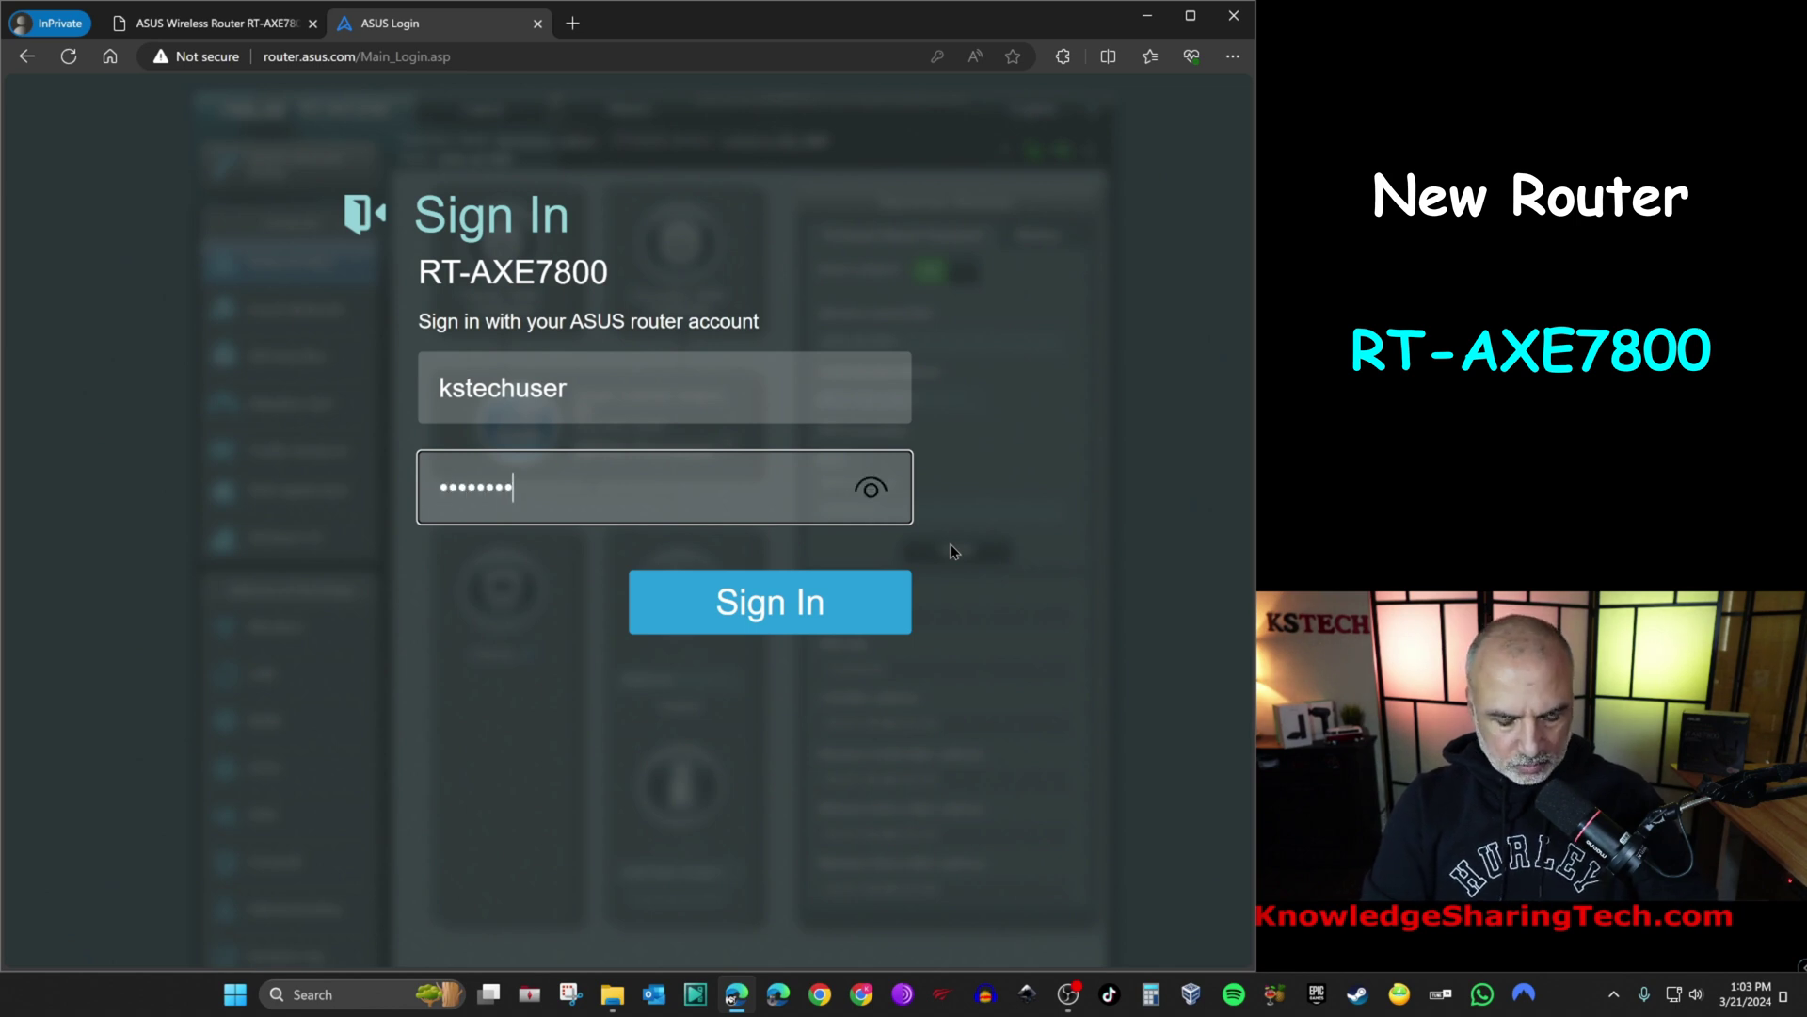
{"action": "key", "text": "Return"}
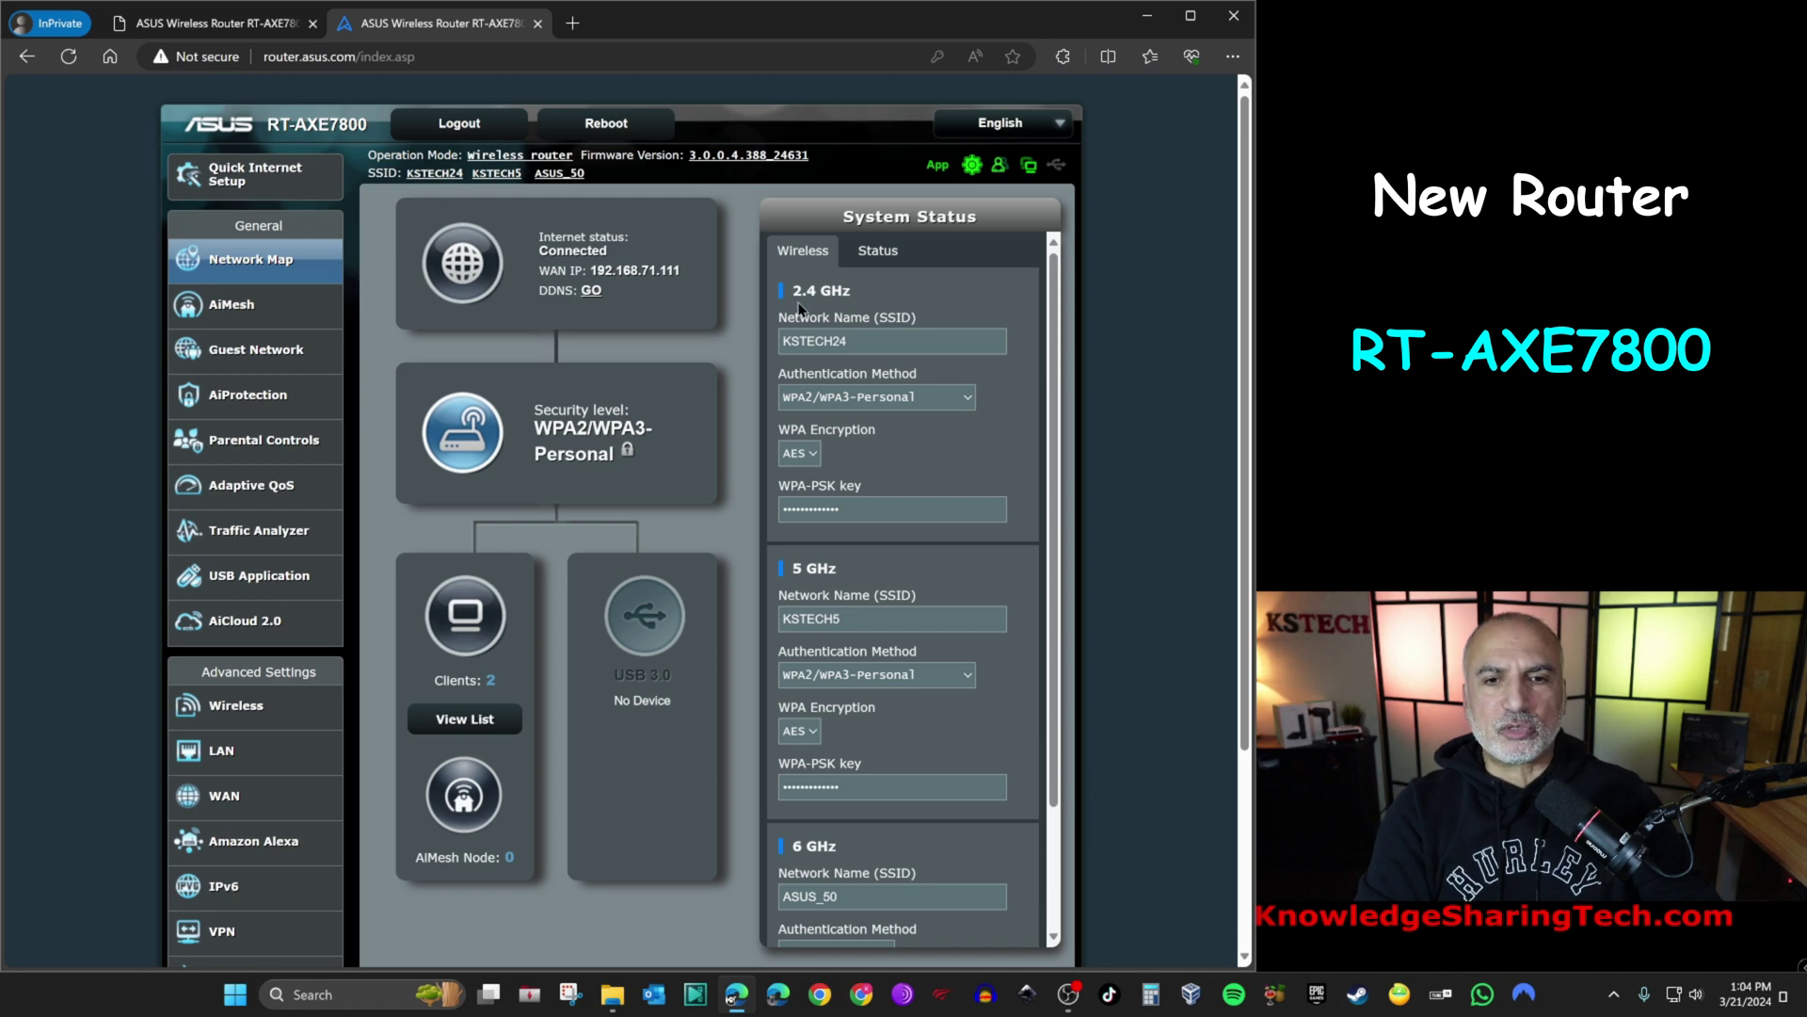
Step: Reveal the KSTECH24 and KSTECH5 keys and scroll to the 6 GHz ASUS_50 section
{"action": "left_click", "coordinate": [899, 501]}
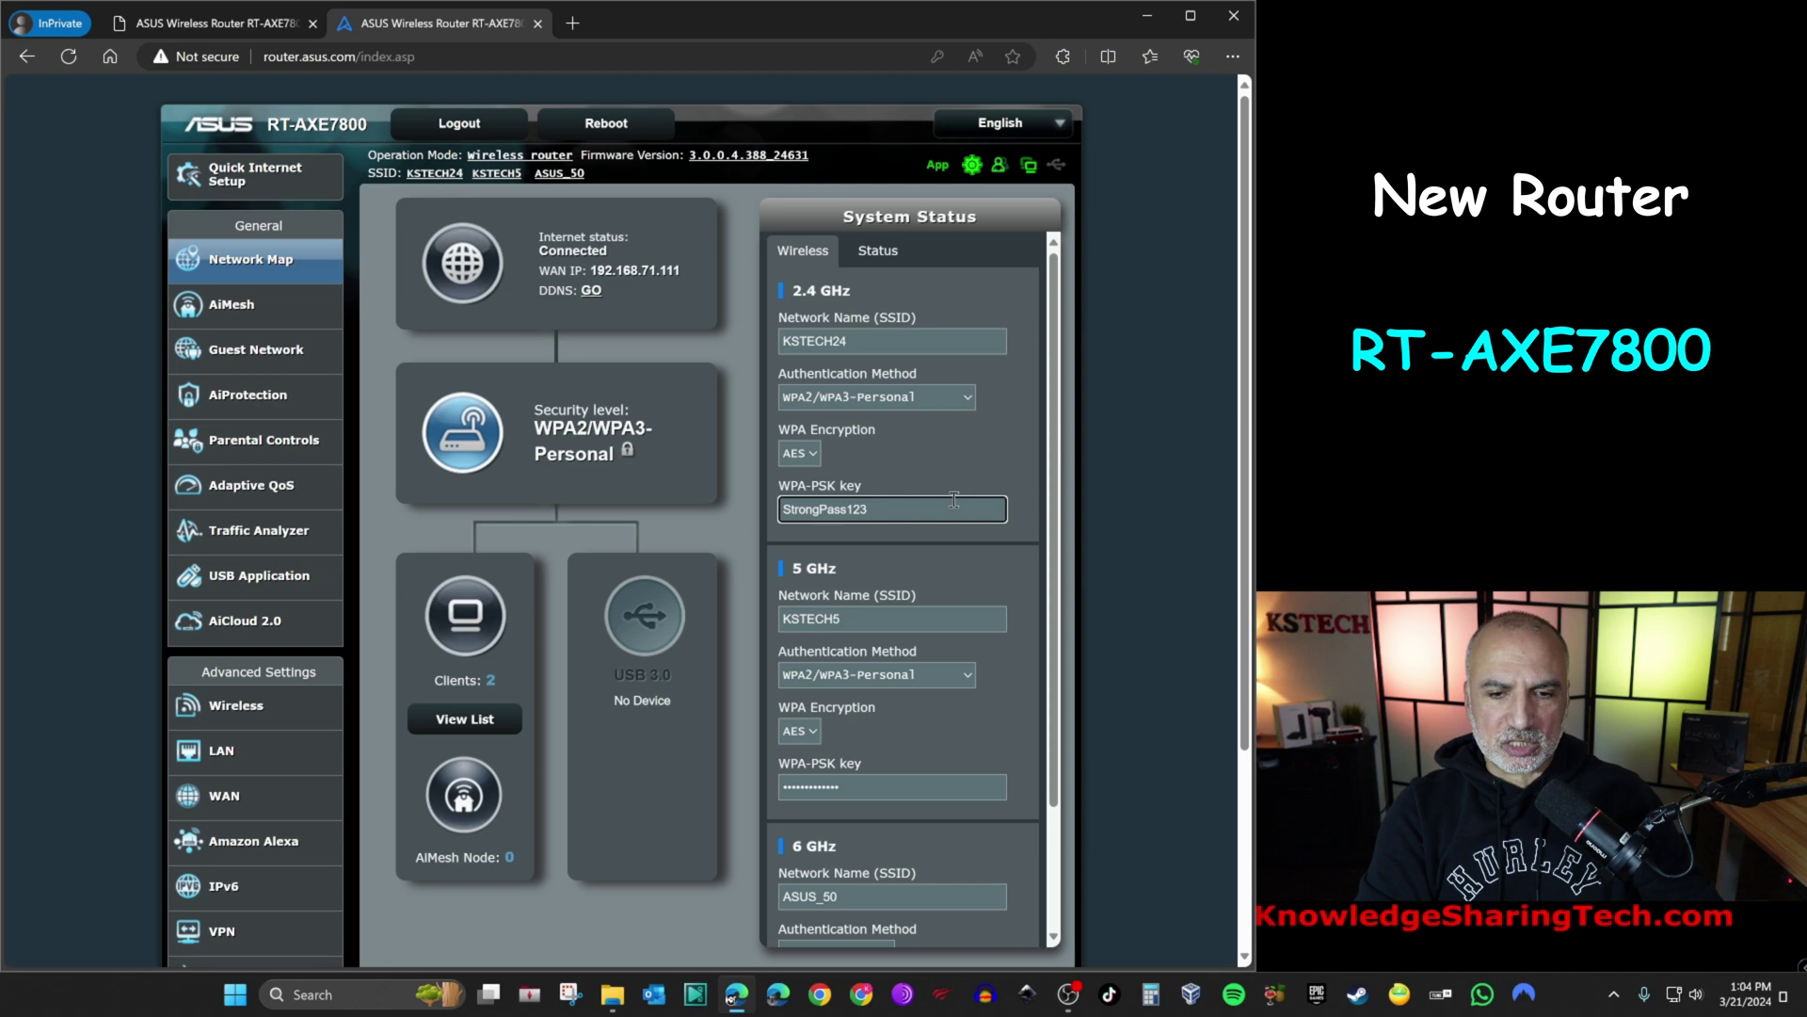
{"action": "scroll", "coordinate": [932, 494], "scroll_direction": "down", "scroll_amount": 2}
{"action": "left_click", "coordinate": [884, 635]}
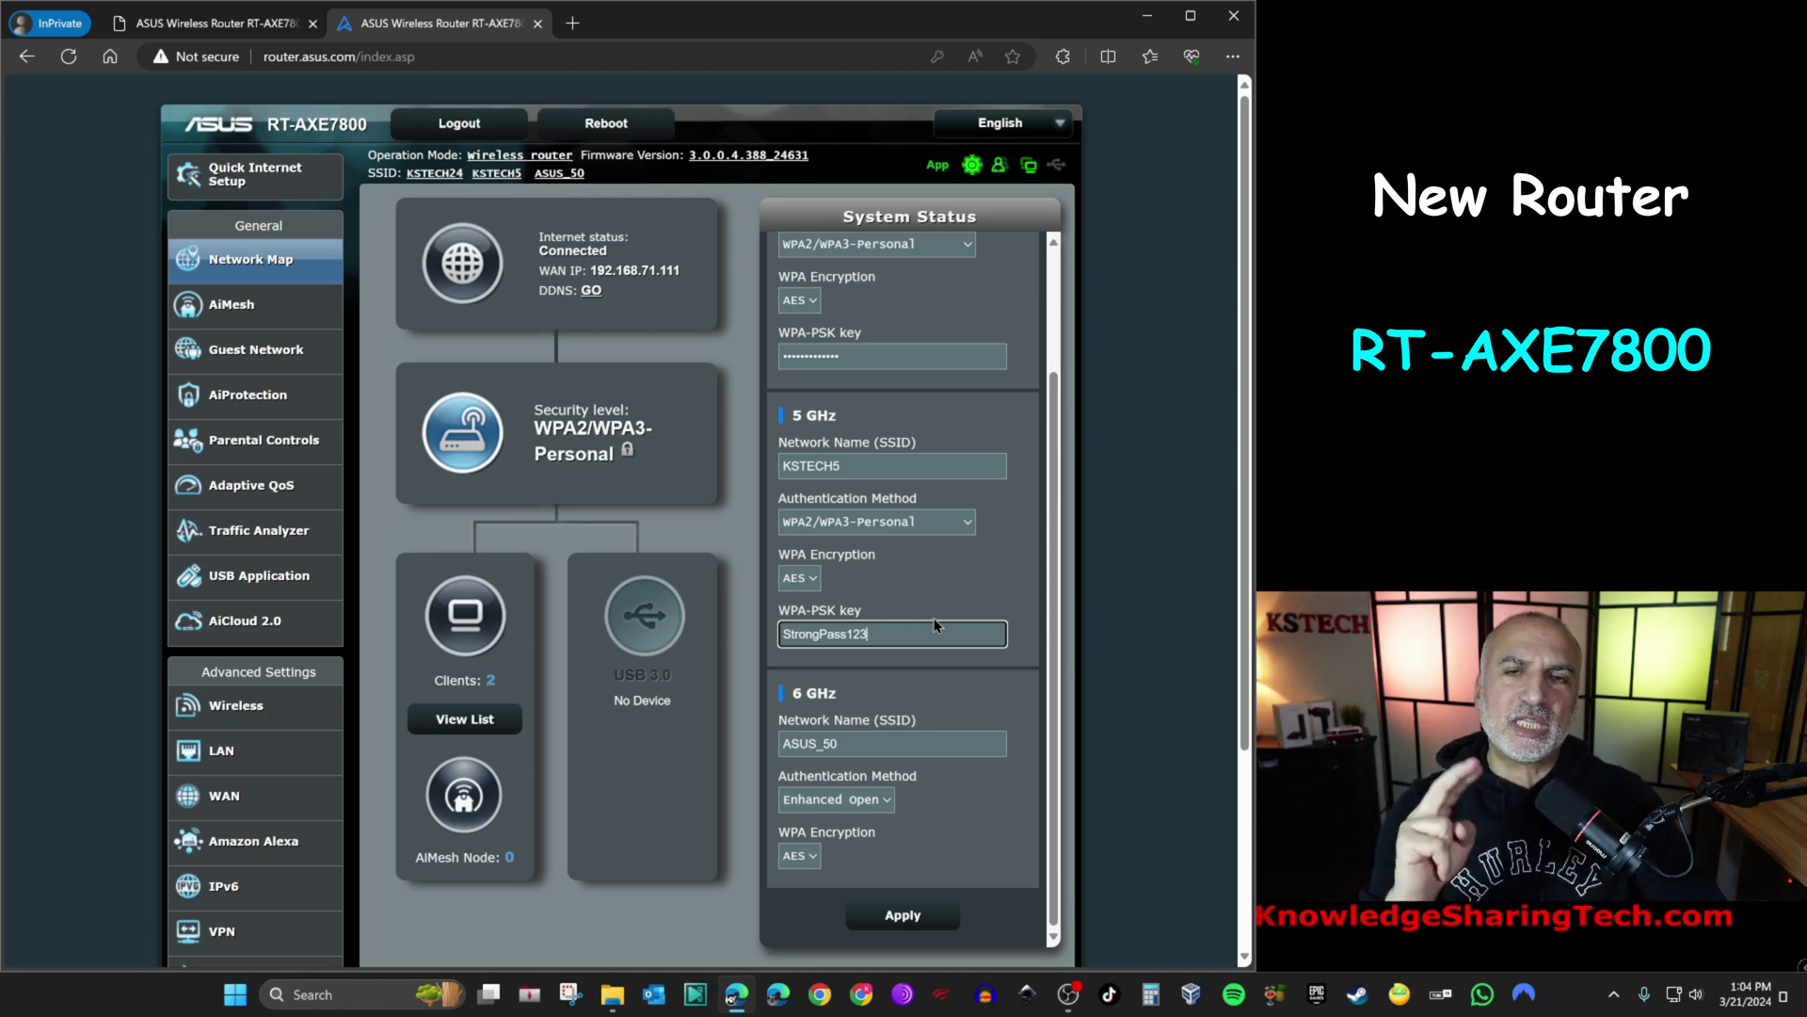
{"action": "scroll", "coordinate": [838, 451], "scroll_direction": "down", "scroll_amount": 3}
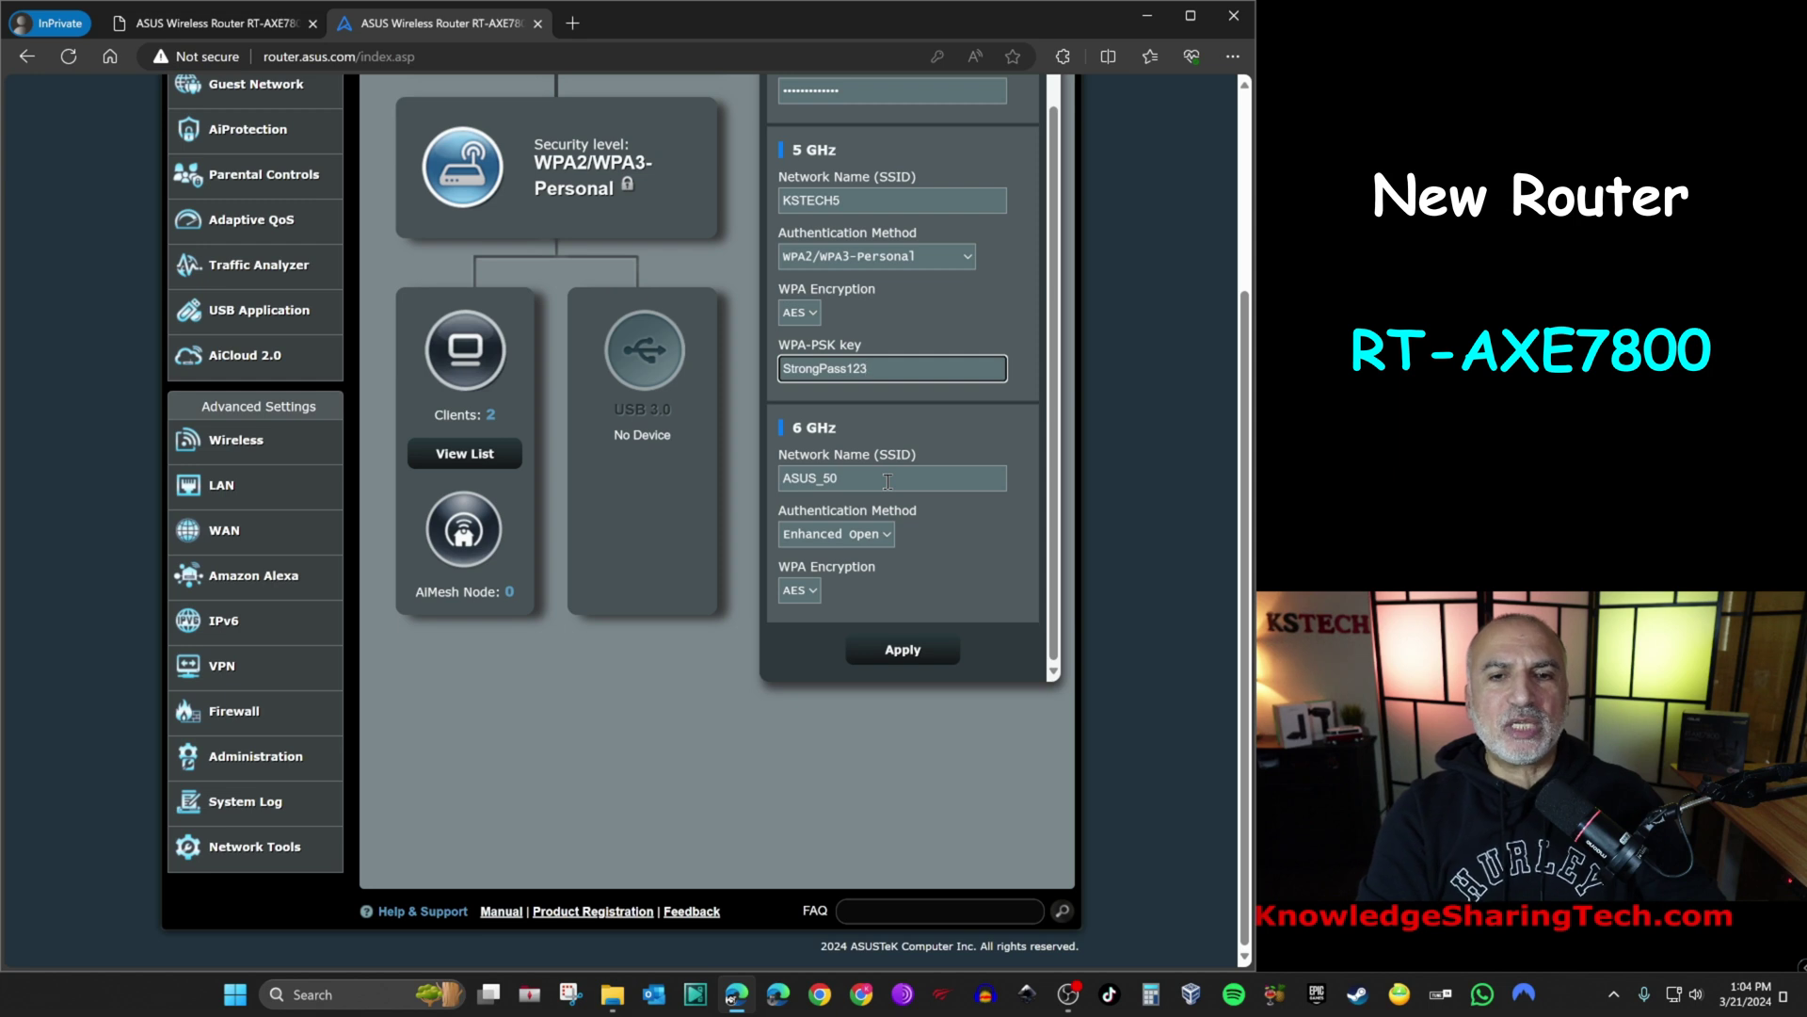
Step: Rename the 6 GHz network to KSTECH6
{"action": "double_click", "coordinate": [887, 481]}
{"action": "key", "text": "BackSpace"}
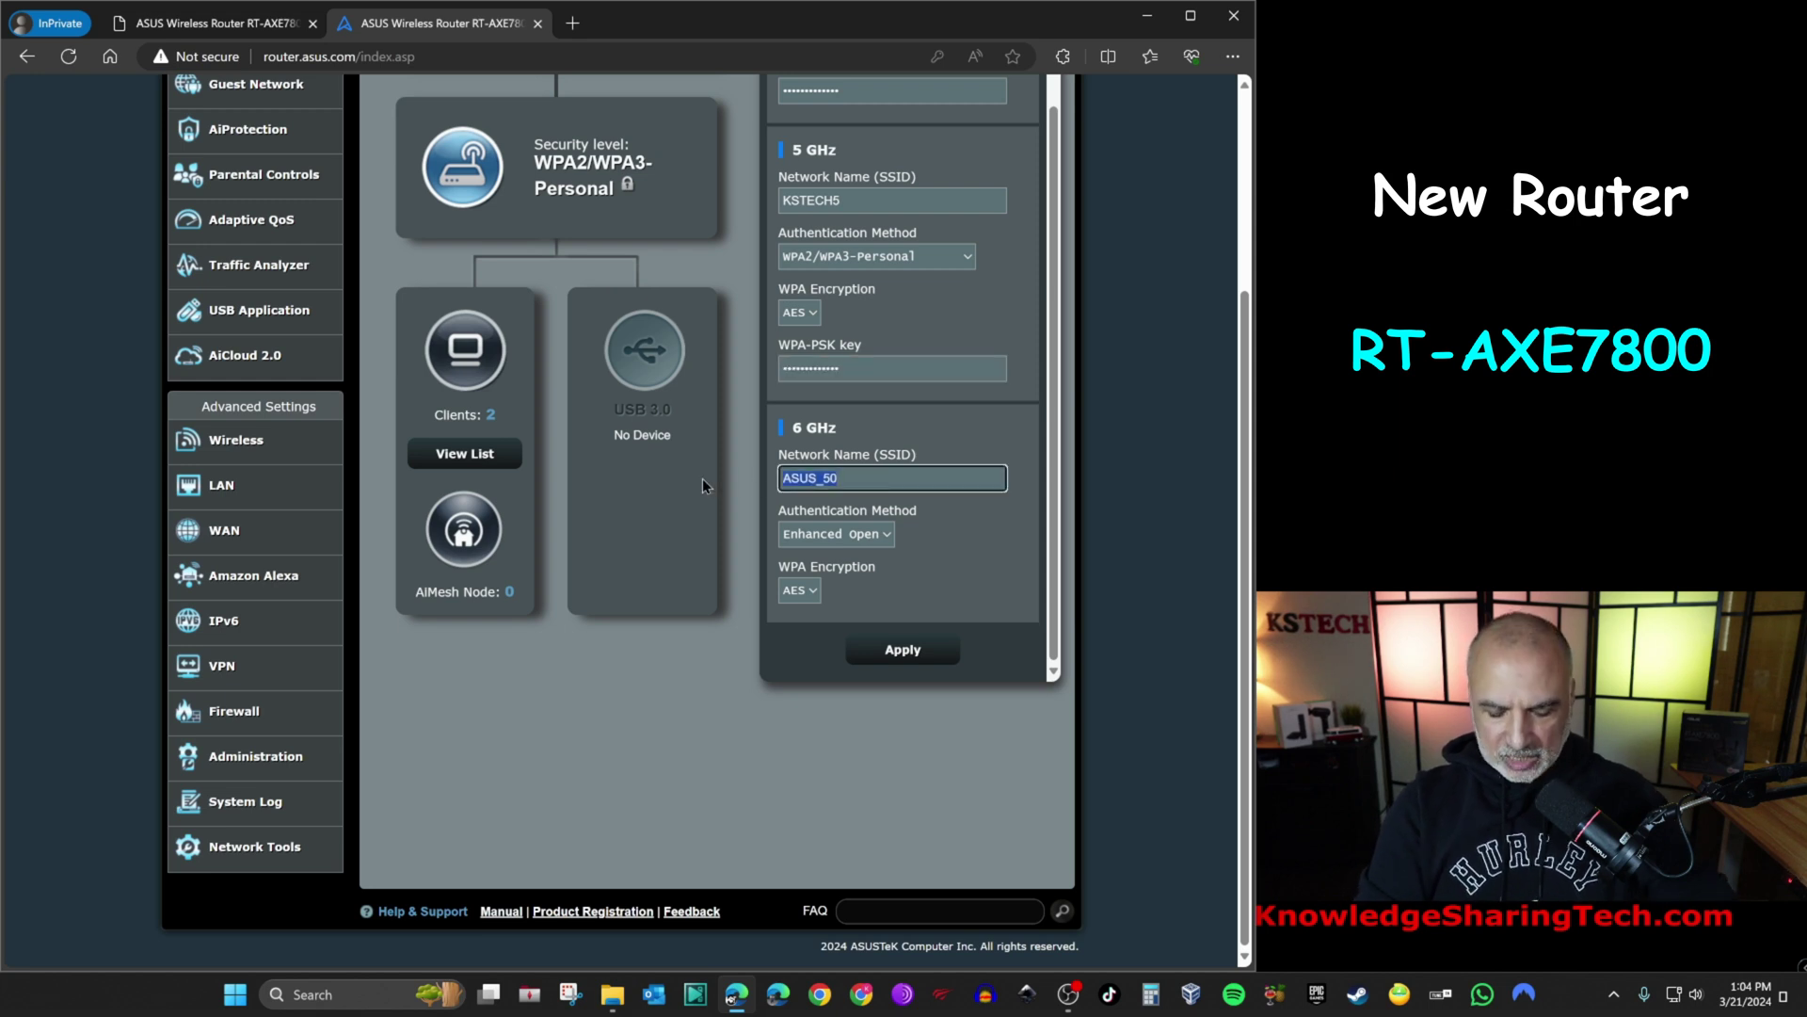
{"action": "type", "text": "KSTECH6"}
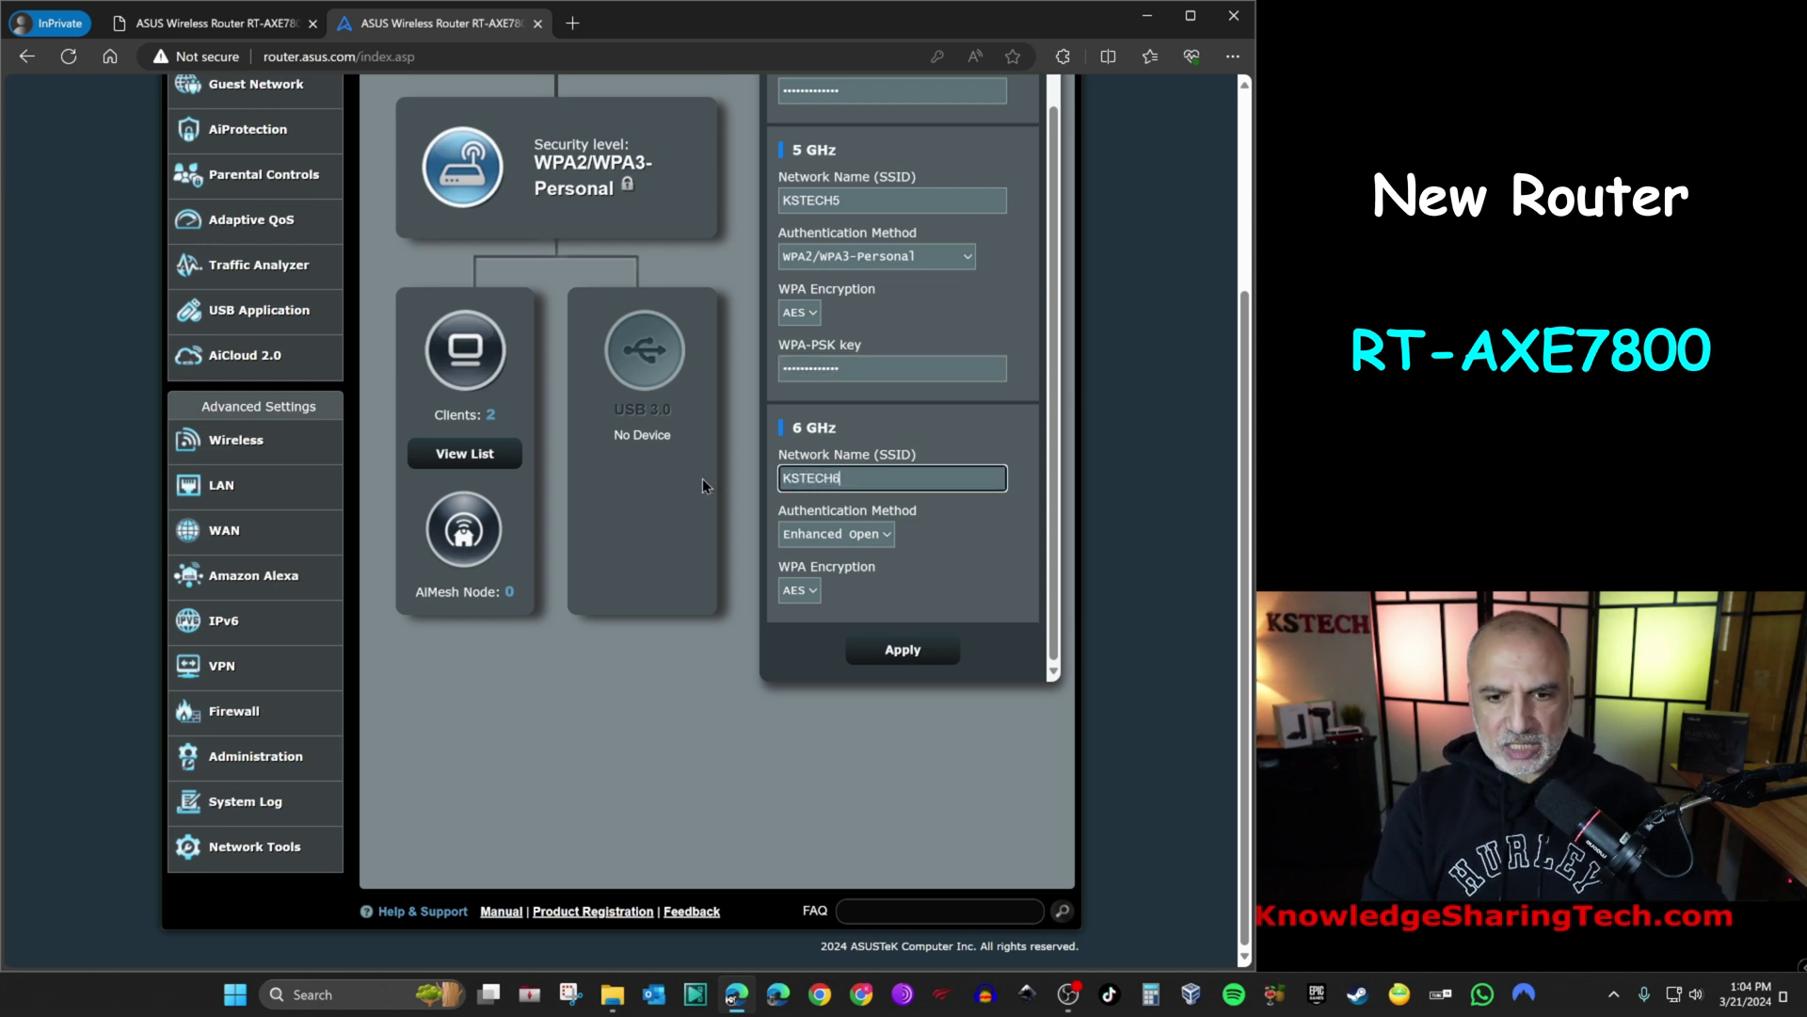
Step: Secure the 6 GHz network with WPA3-Personal and a pasted WPA-PSK key, and apply
{"action": "left_click", "coordinate": [885, 536]}
{"action": "left_click", "coordinate": [862, 578]}
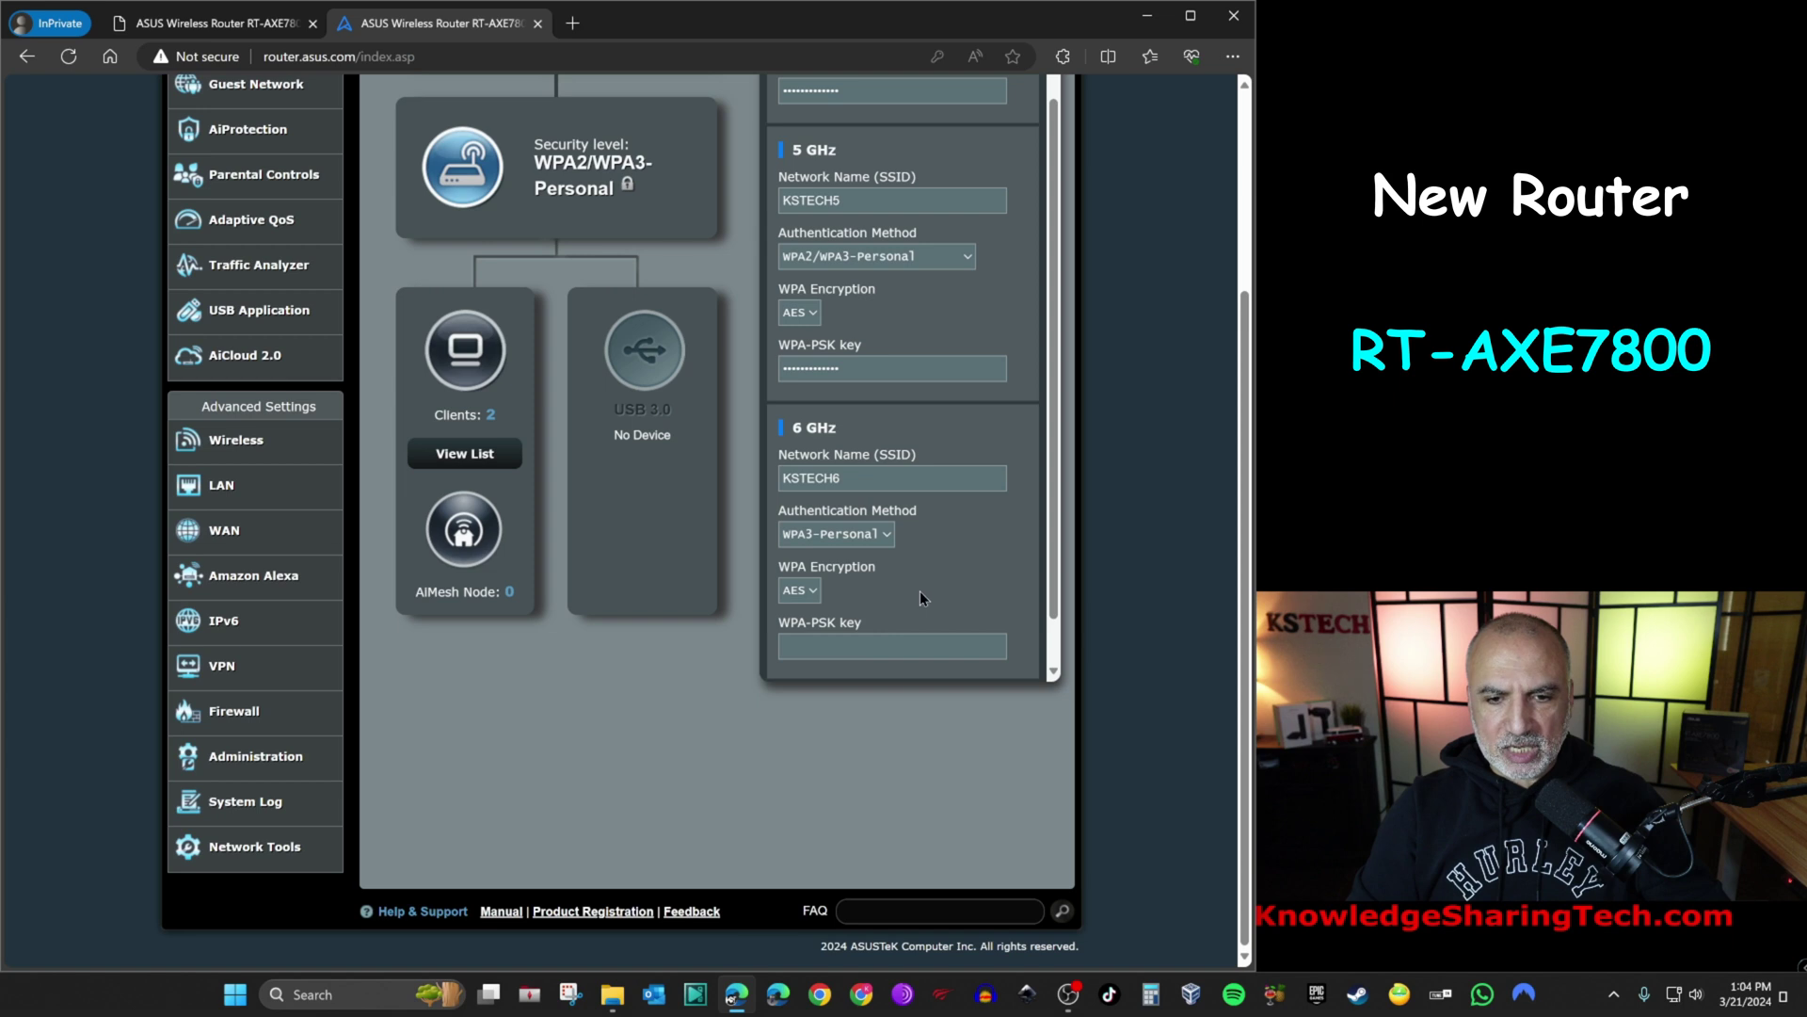
{"action": "left_click", "coordinate": [886, 646]}
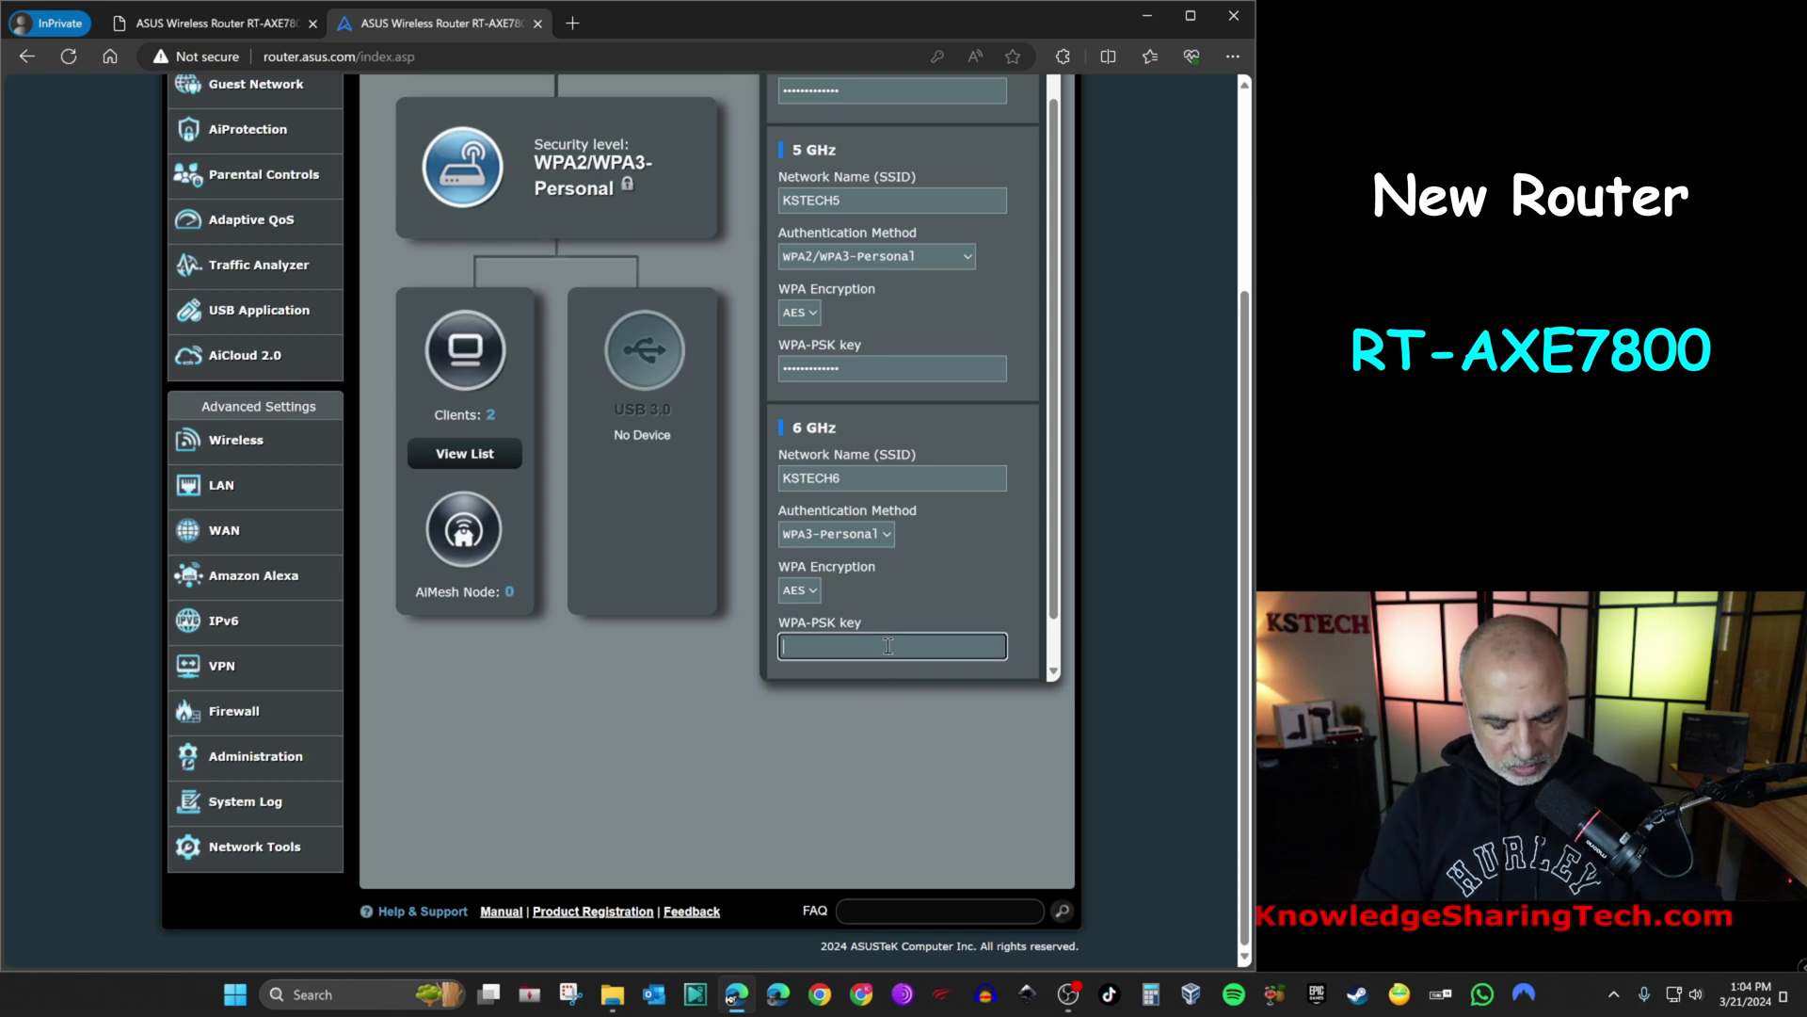
{"action": "key", "text": "ctrl+v"}
{"action": "scroll", "coordinate": [1003, 533], "scroll_direction": "down", "scroll_amount": 1}
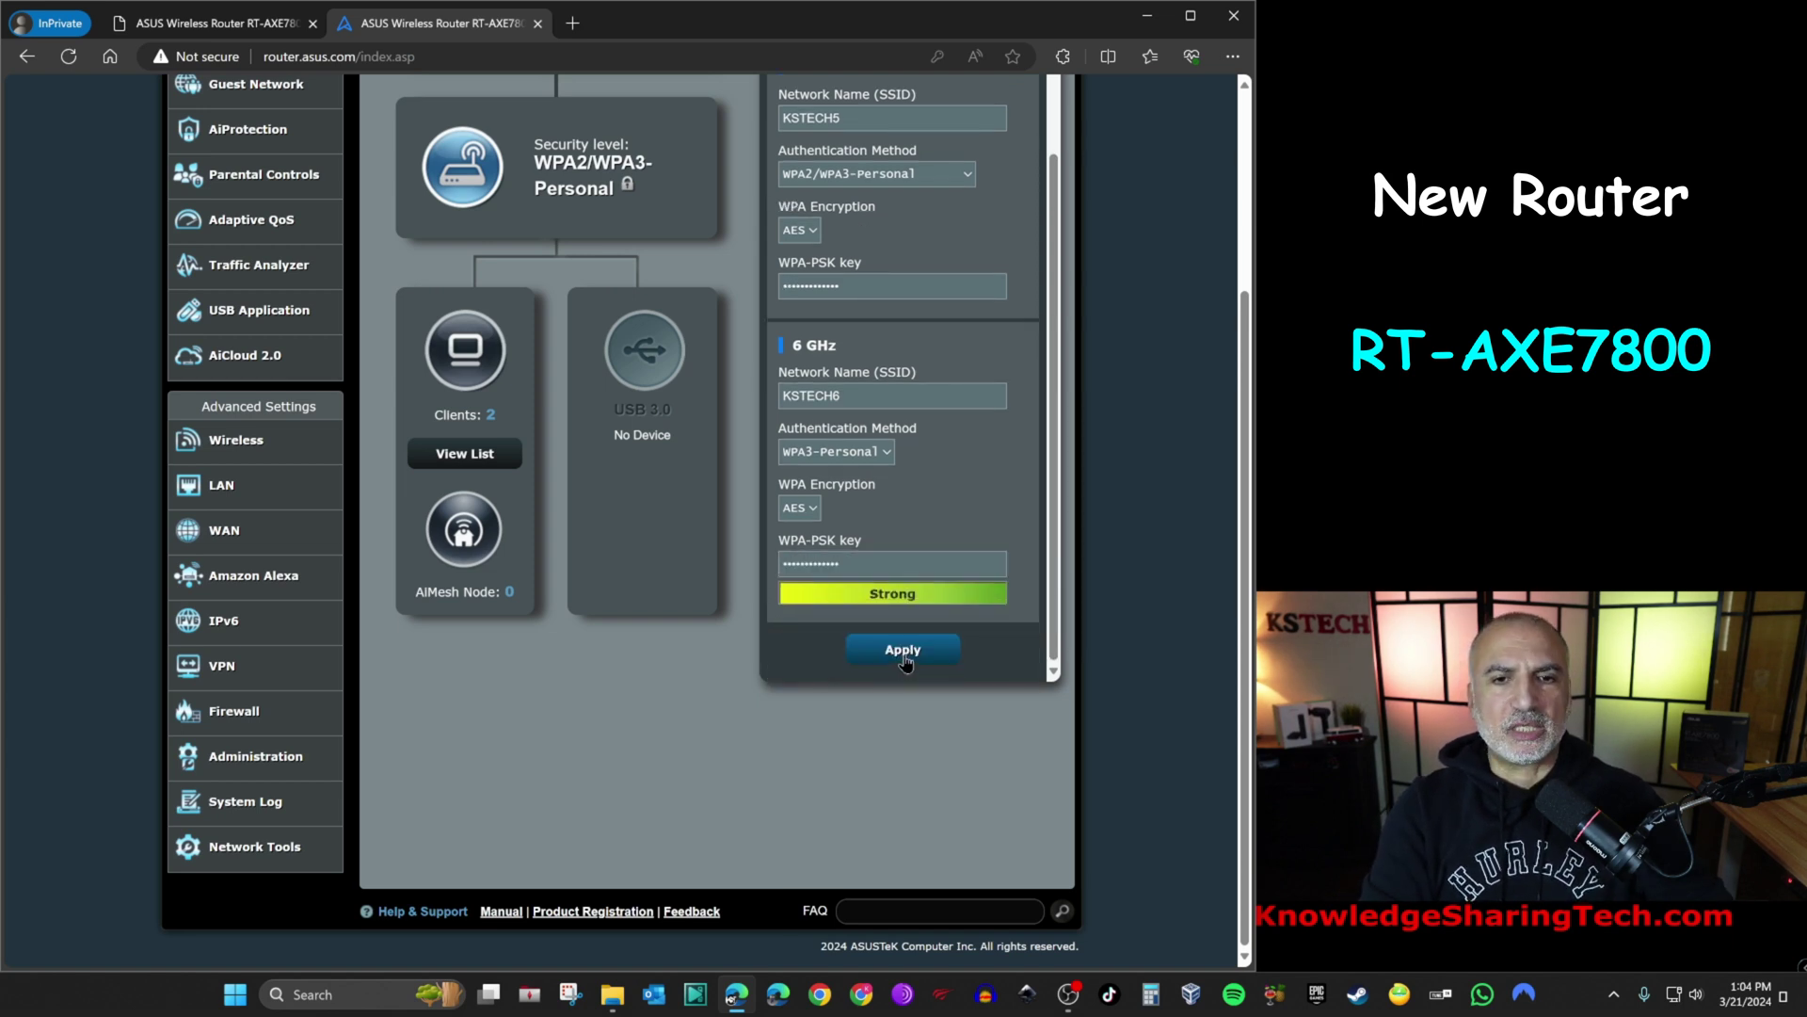
{"action": "left_click", "coordinate": [904, 653]}
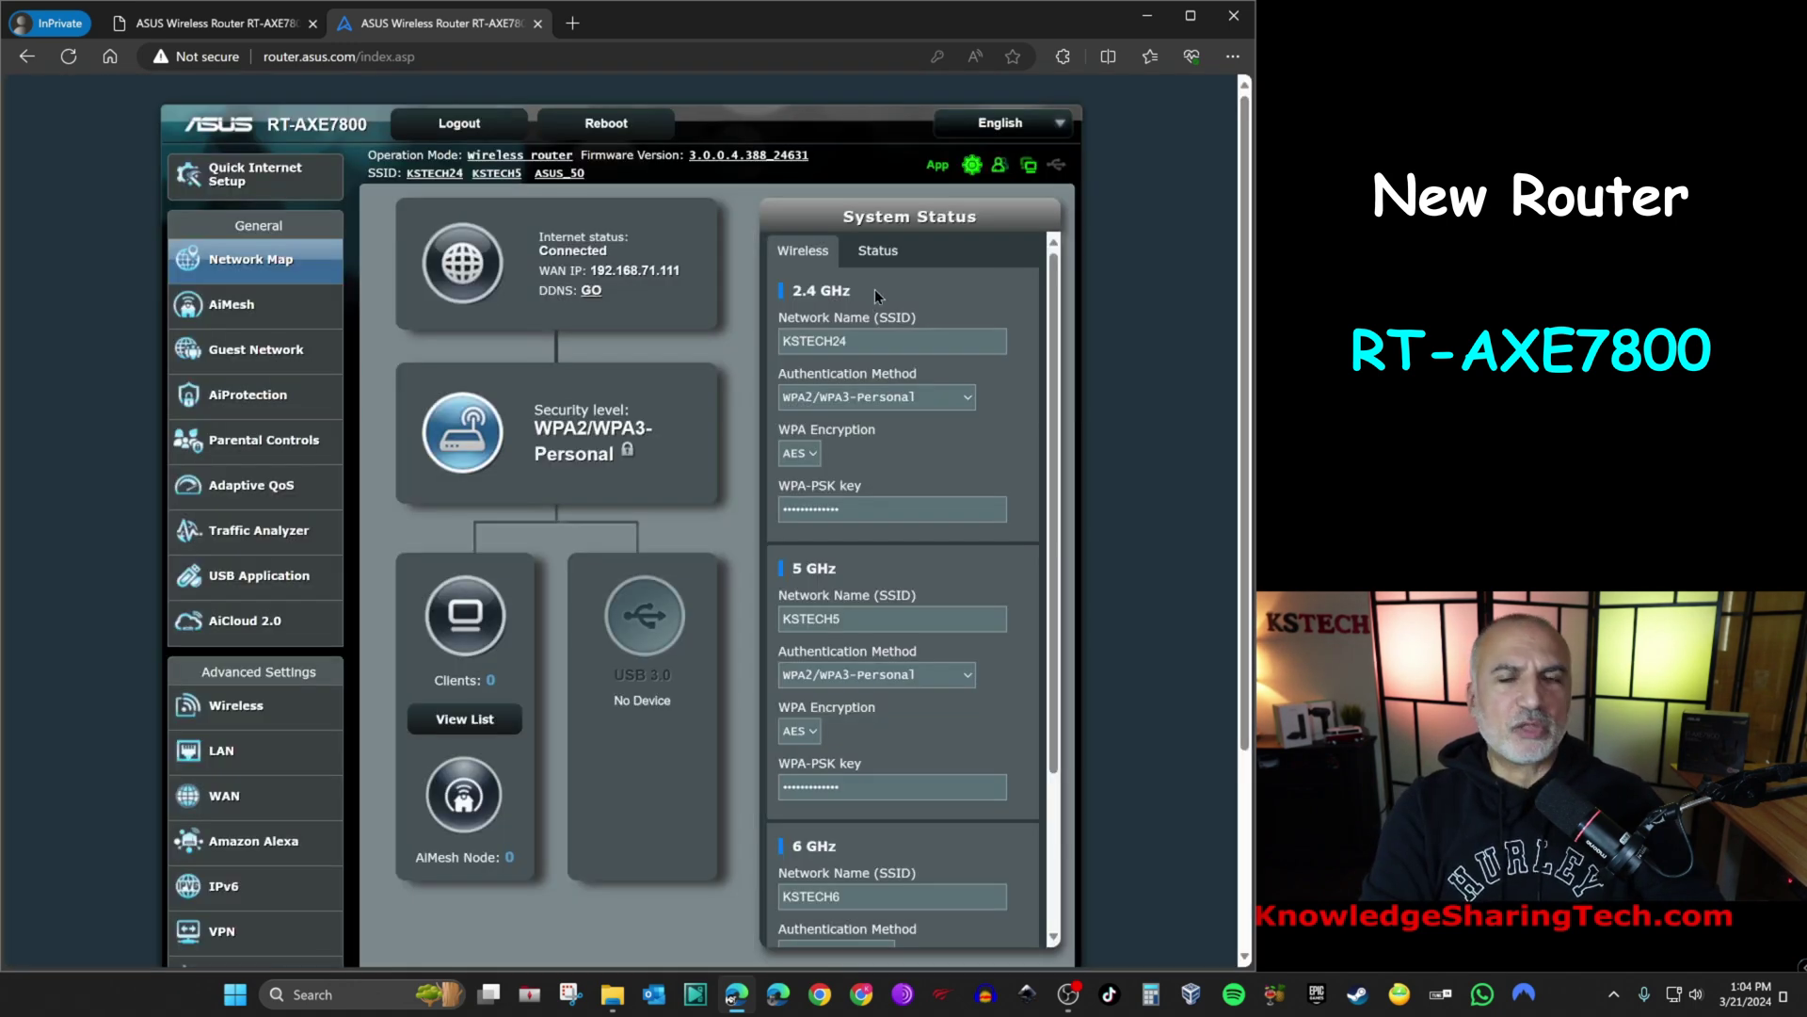
Step: Review the restored Guest Network settings
{"action": "left_click", "coordinate": [262, 358]}
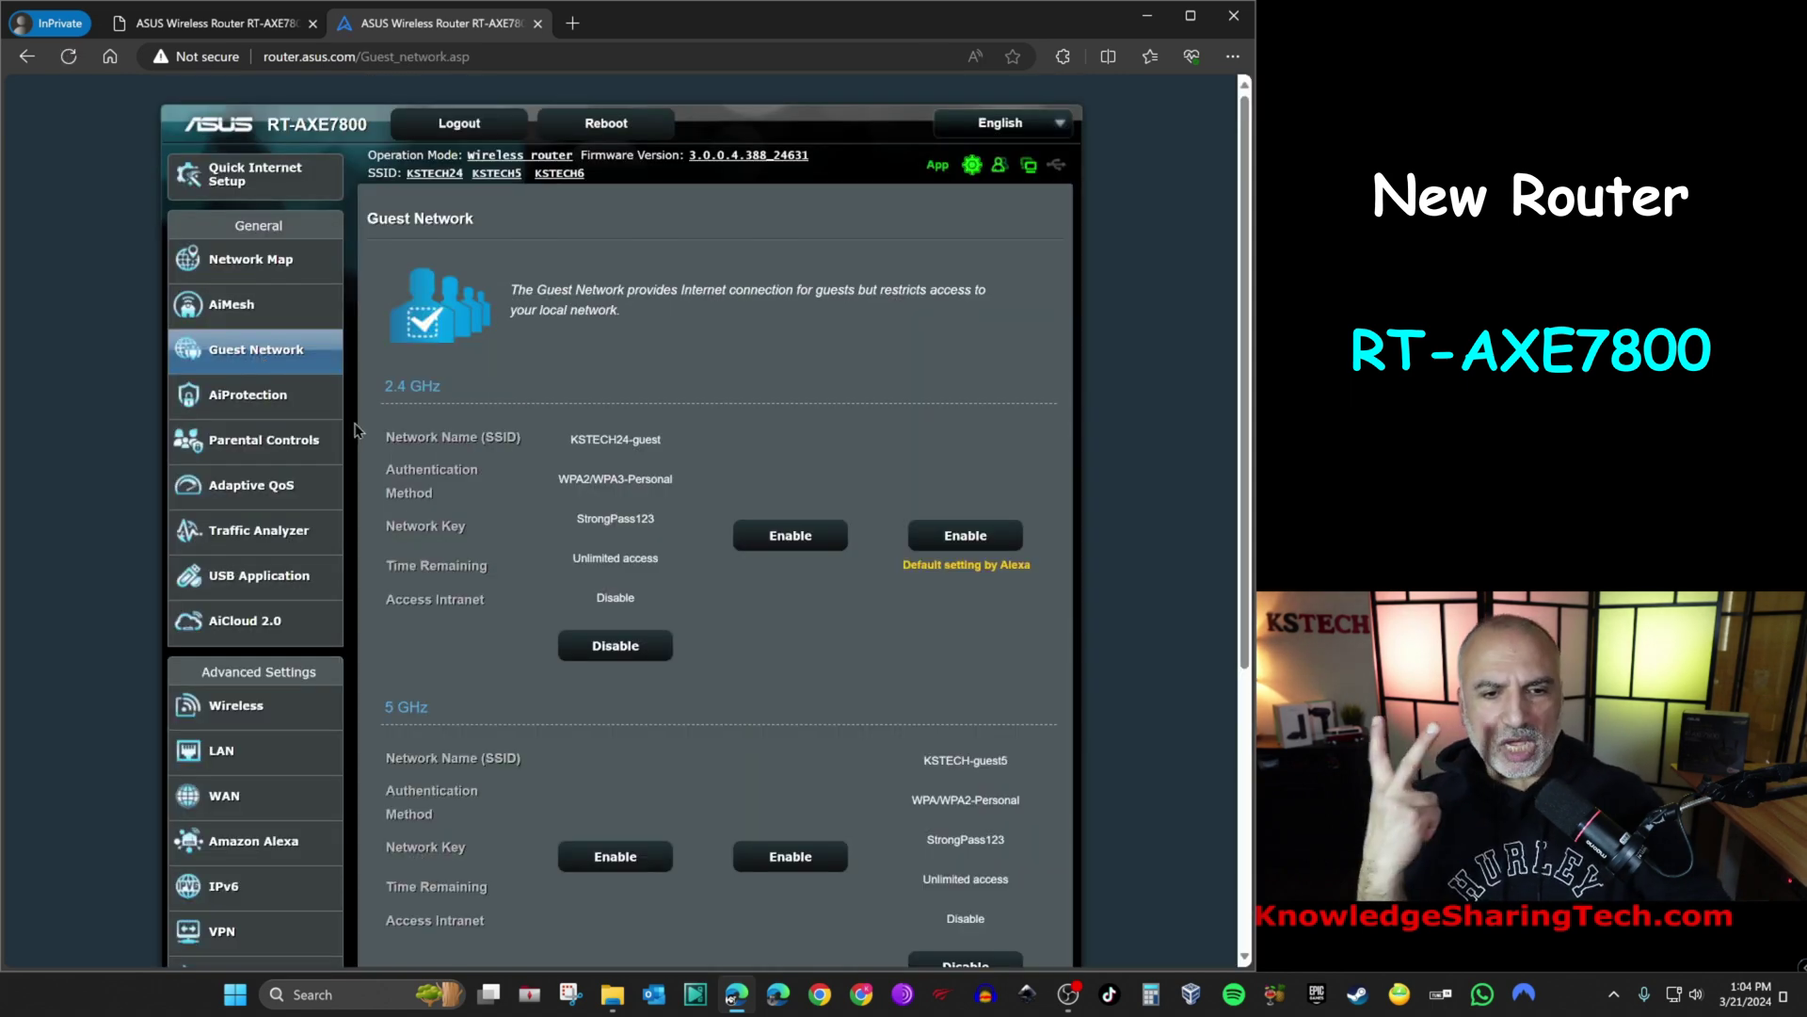
{"action": "scroll", "coordinate": [901, 733], "scroll_direction": "down", "scroll_amount": 2}
{"action": "scroll", "coordinate": [959, 698], "scroll_direction": "up", "scroll_amount": 2}
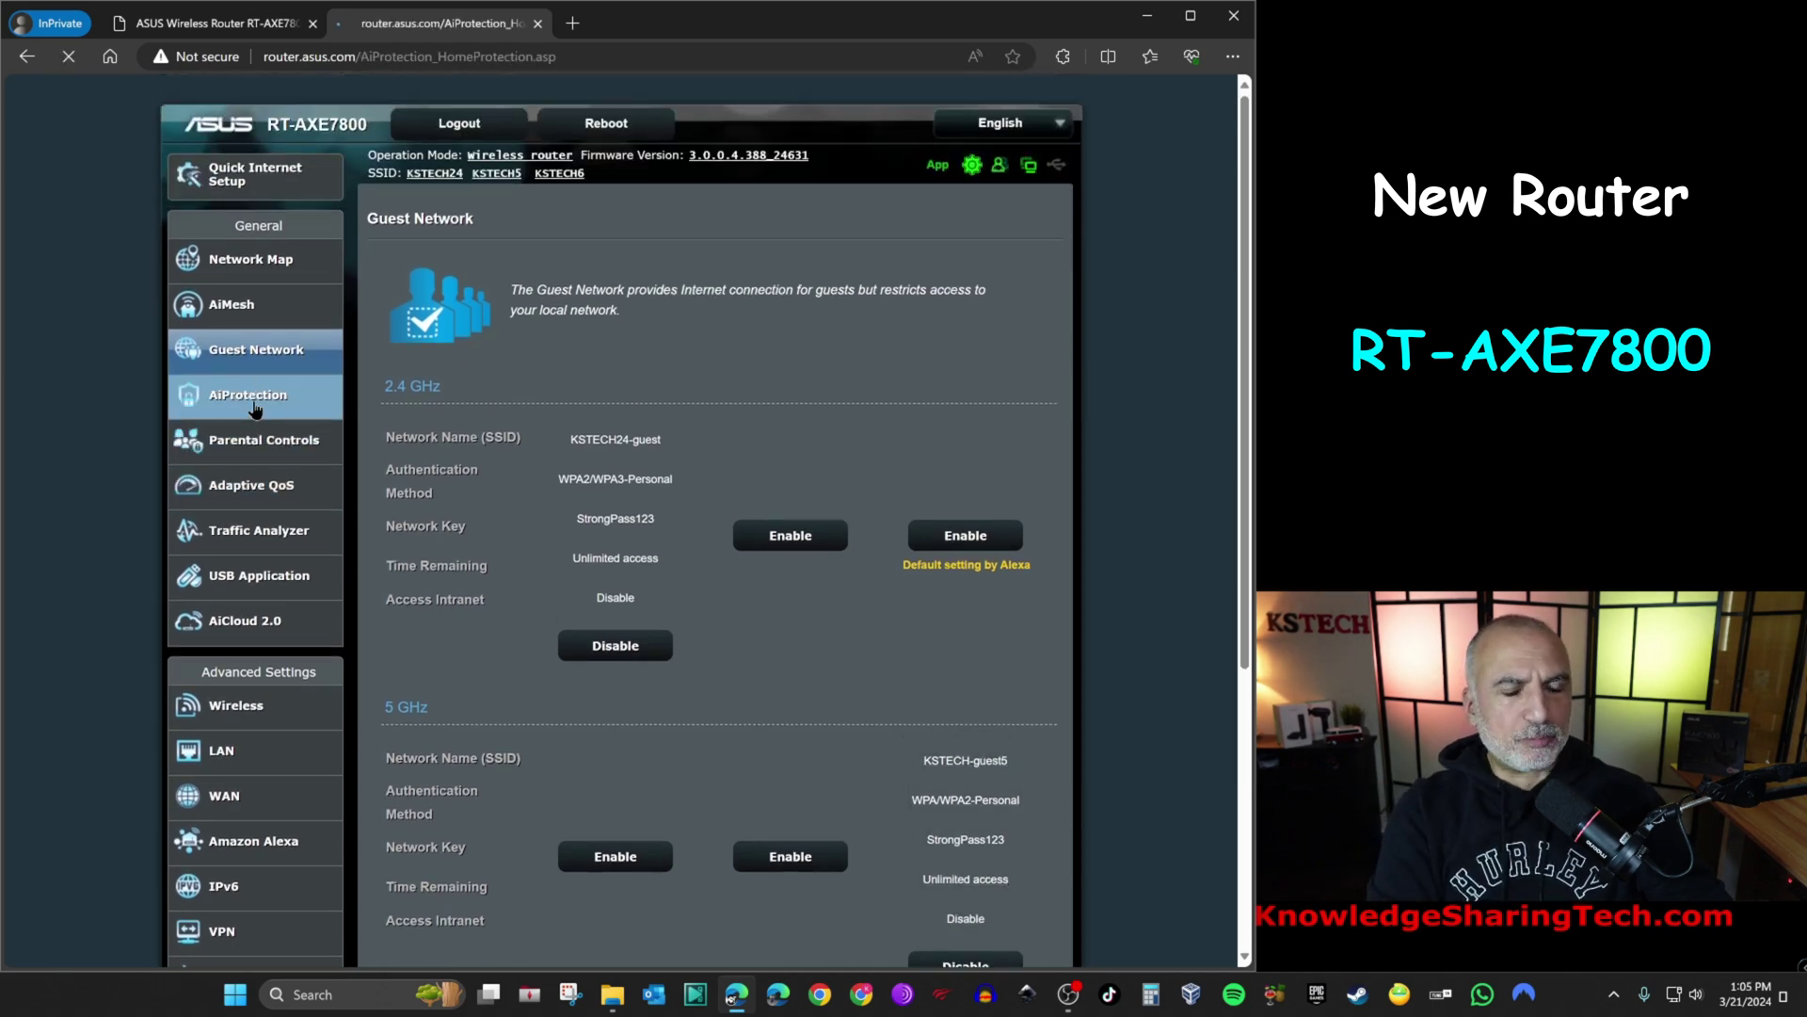
{"action": "scroll", "coordinate": [794, 546], "scroll_direction": "down", "scroll_amount": 3}
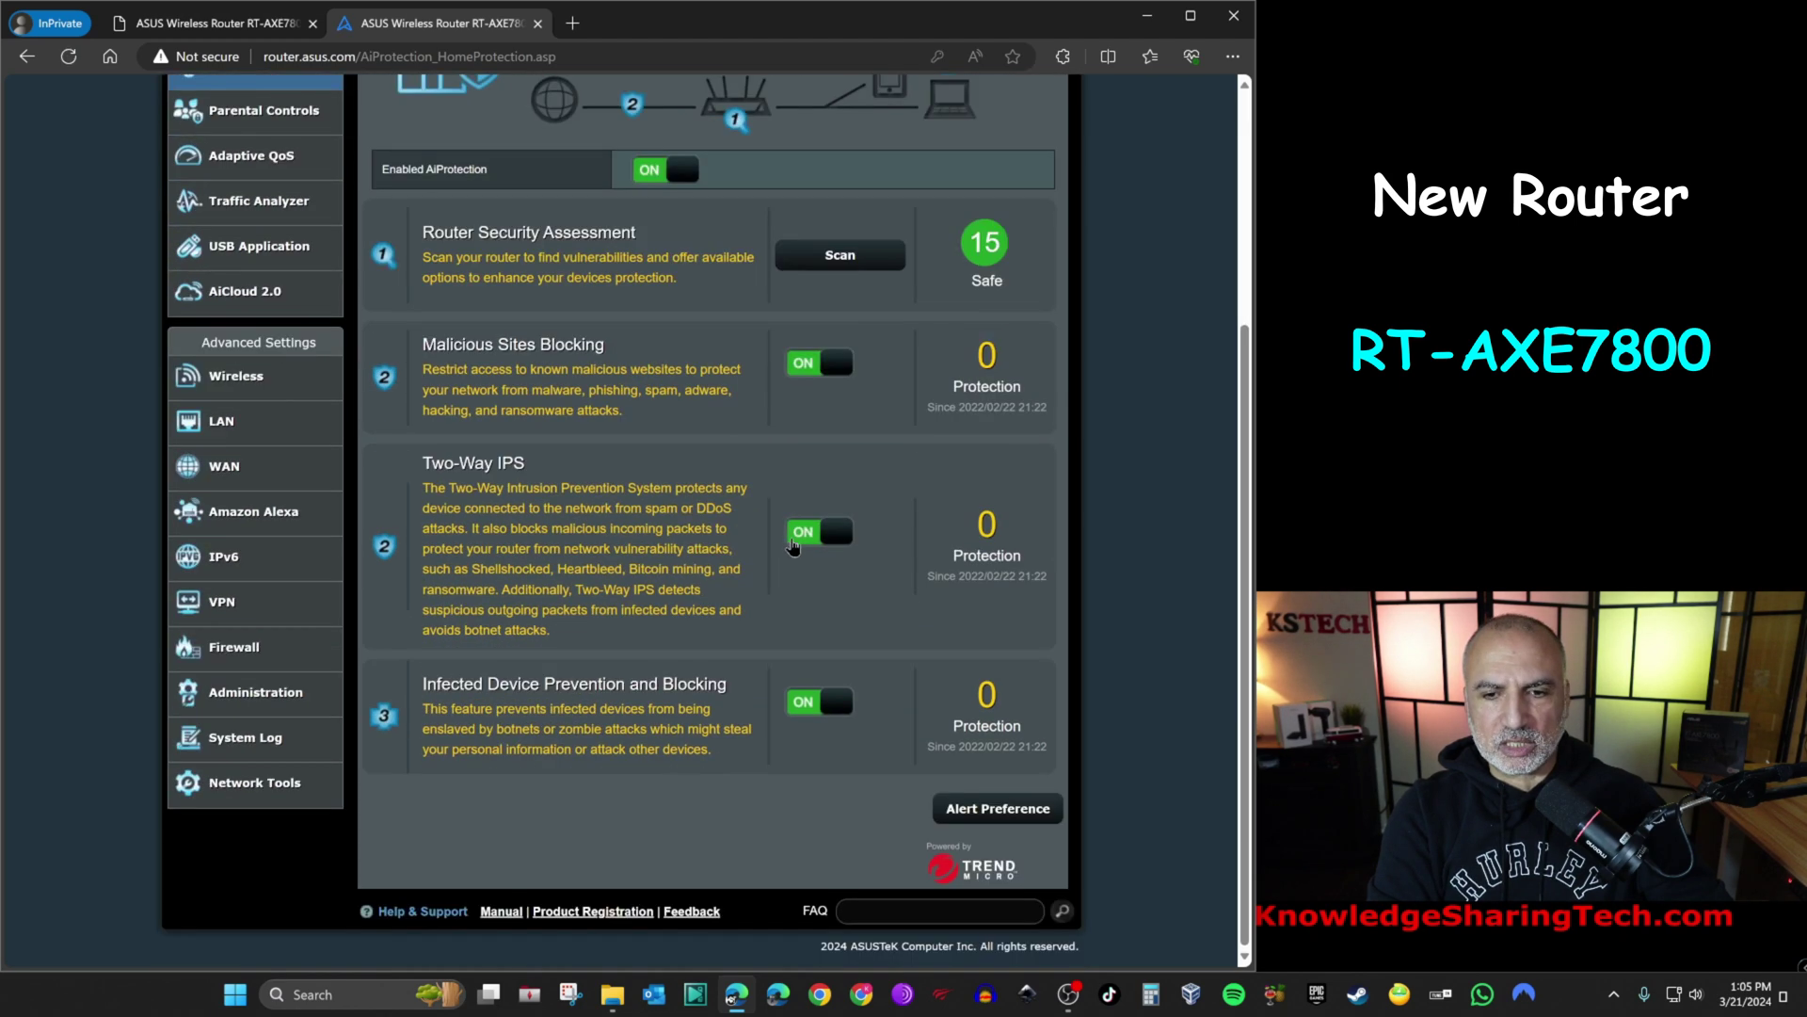
{"action": "scroll", "coordinate": [794, 546], "scroll_direction": "up", "scroll_amount": 3}
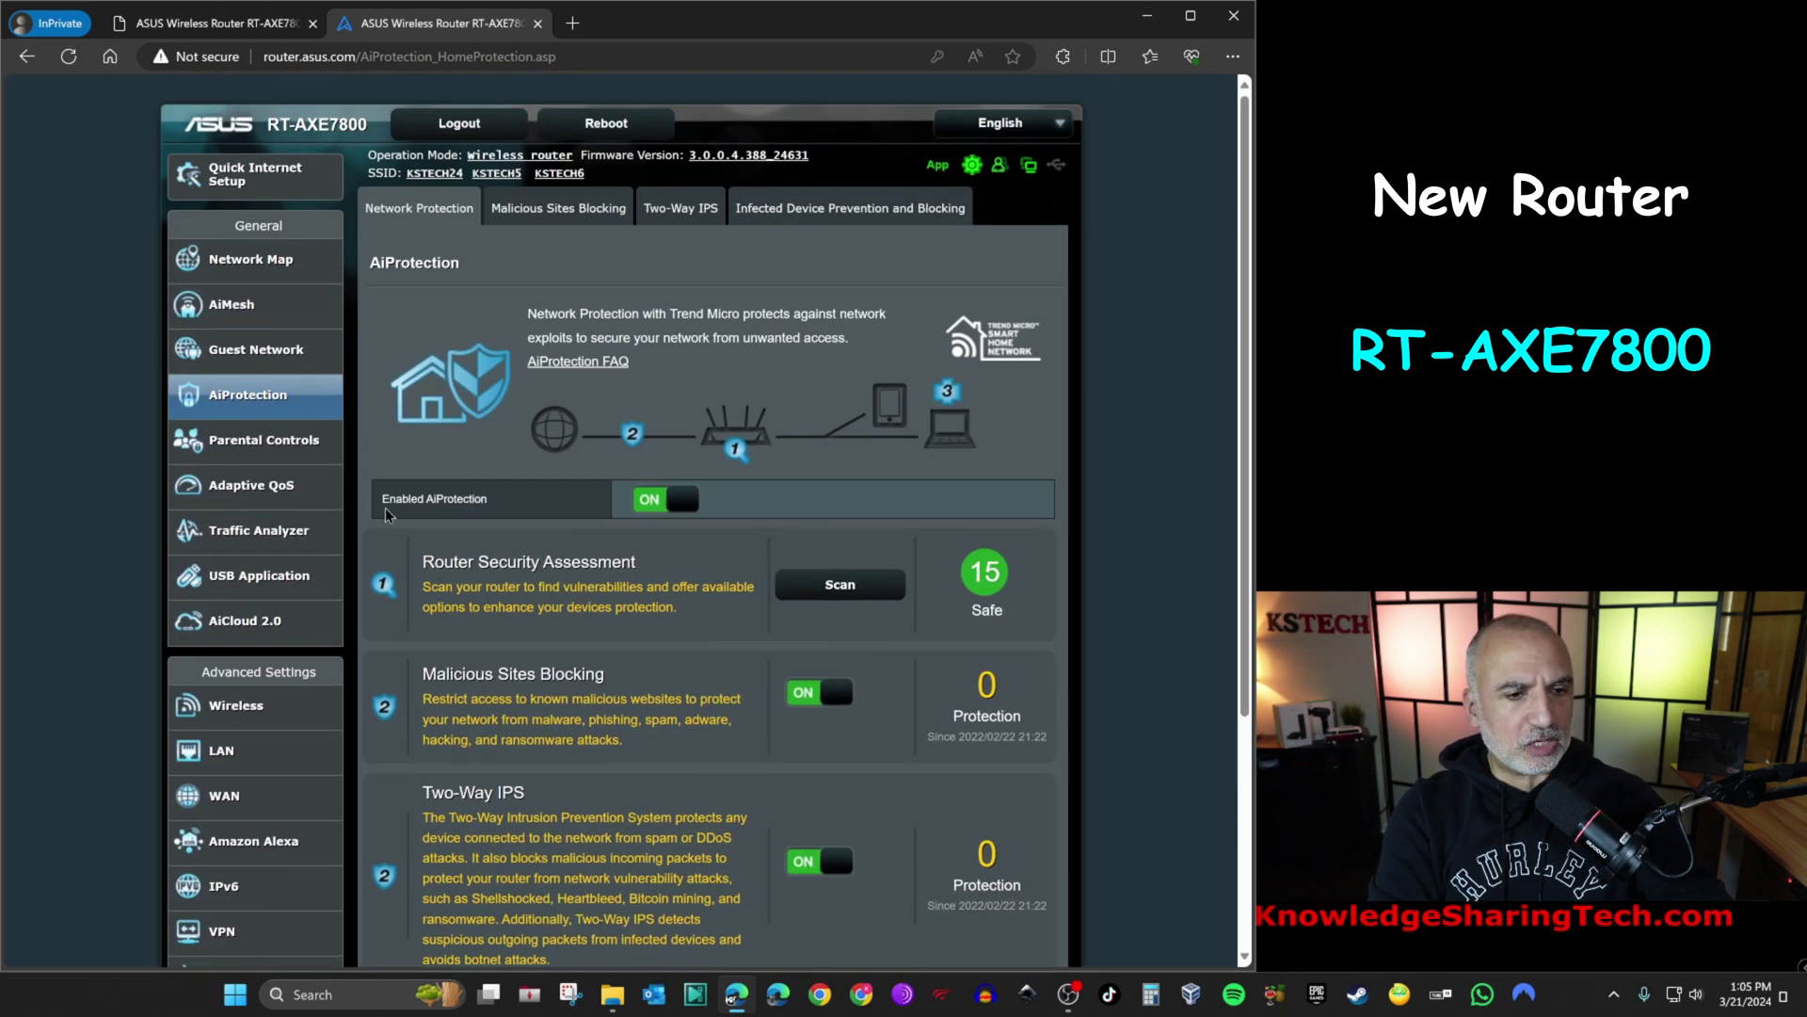
Step: Check the restored Parental Controls web filters and Adaptive QoS configuration
{"action": "left_click", "coordinate": [320, 440]}
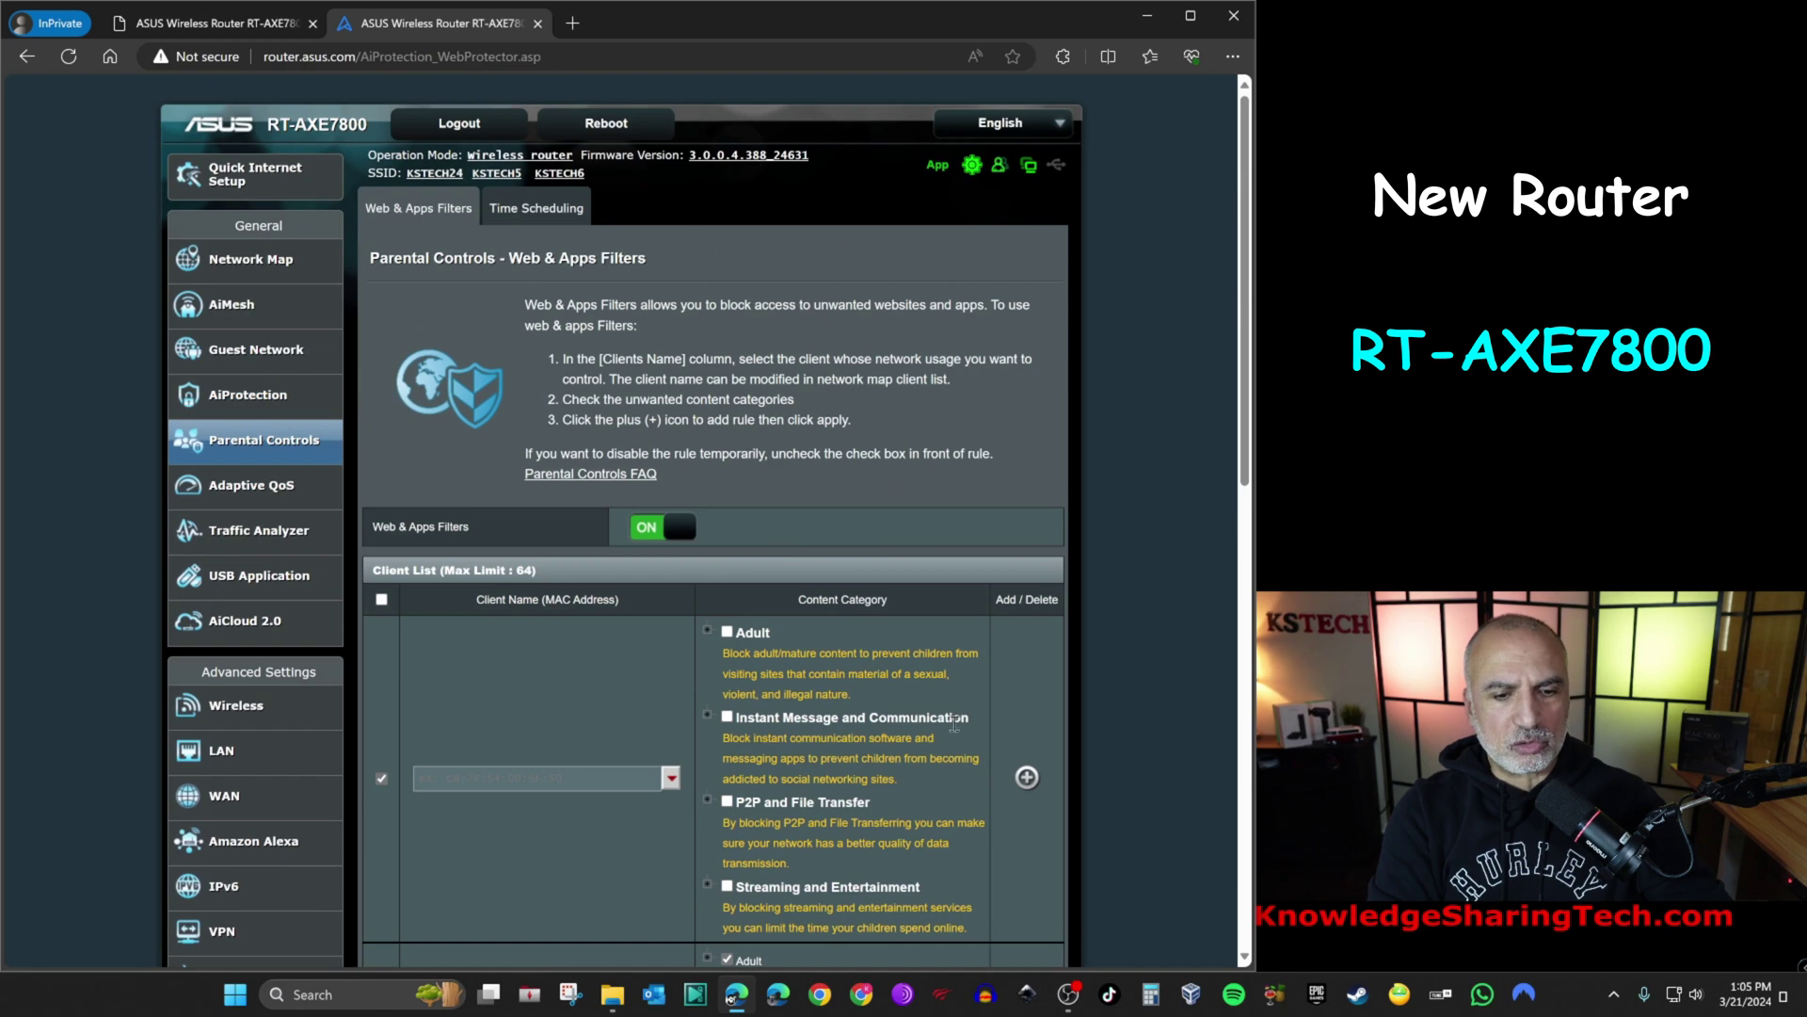
{"action": "left_click", "coordinate": [252, 485]}
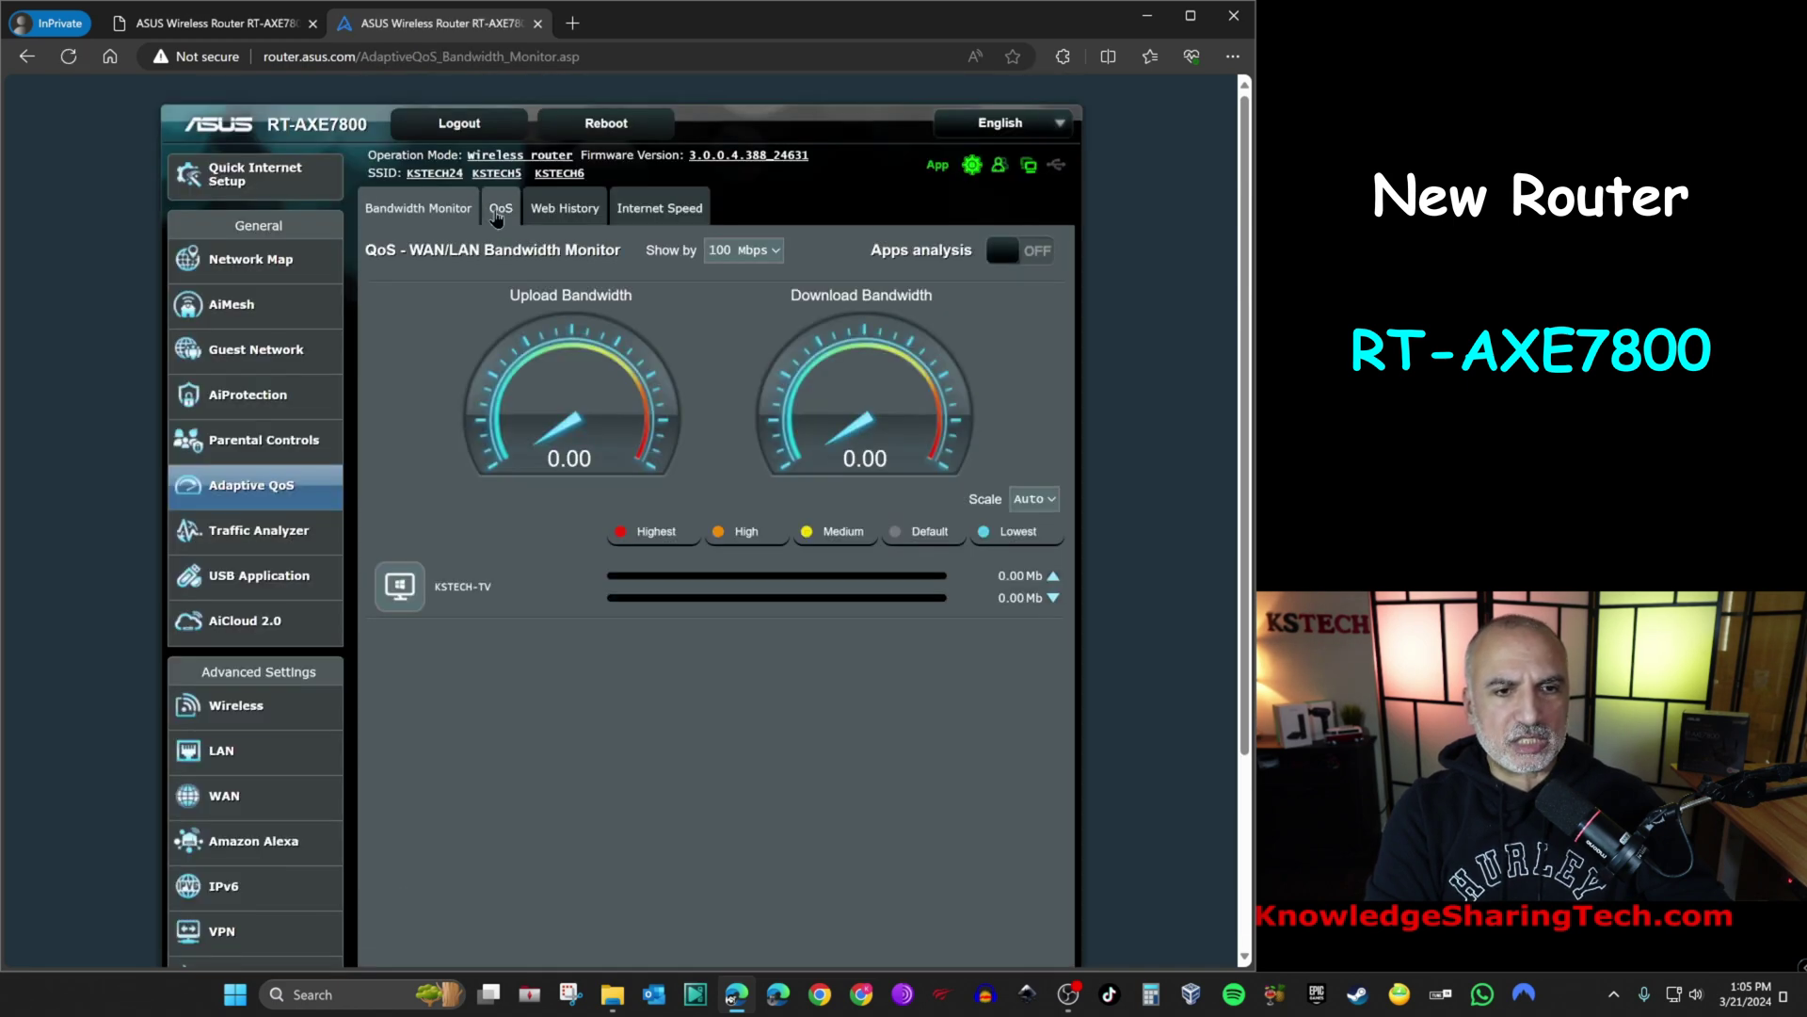
{"action": "left_click", "coordinate": [497, 213]}
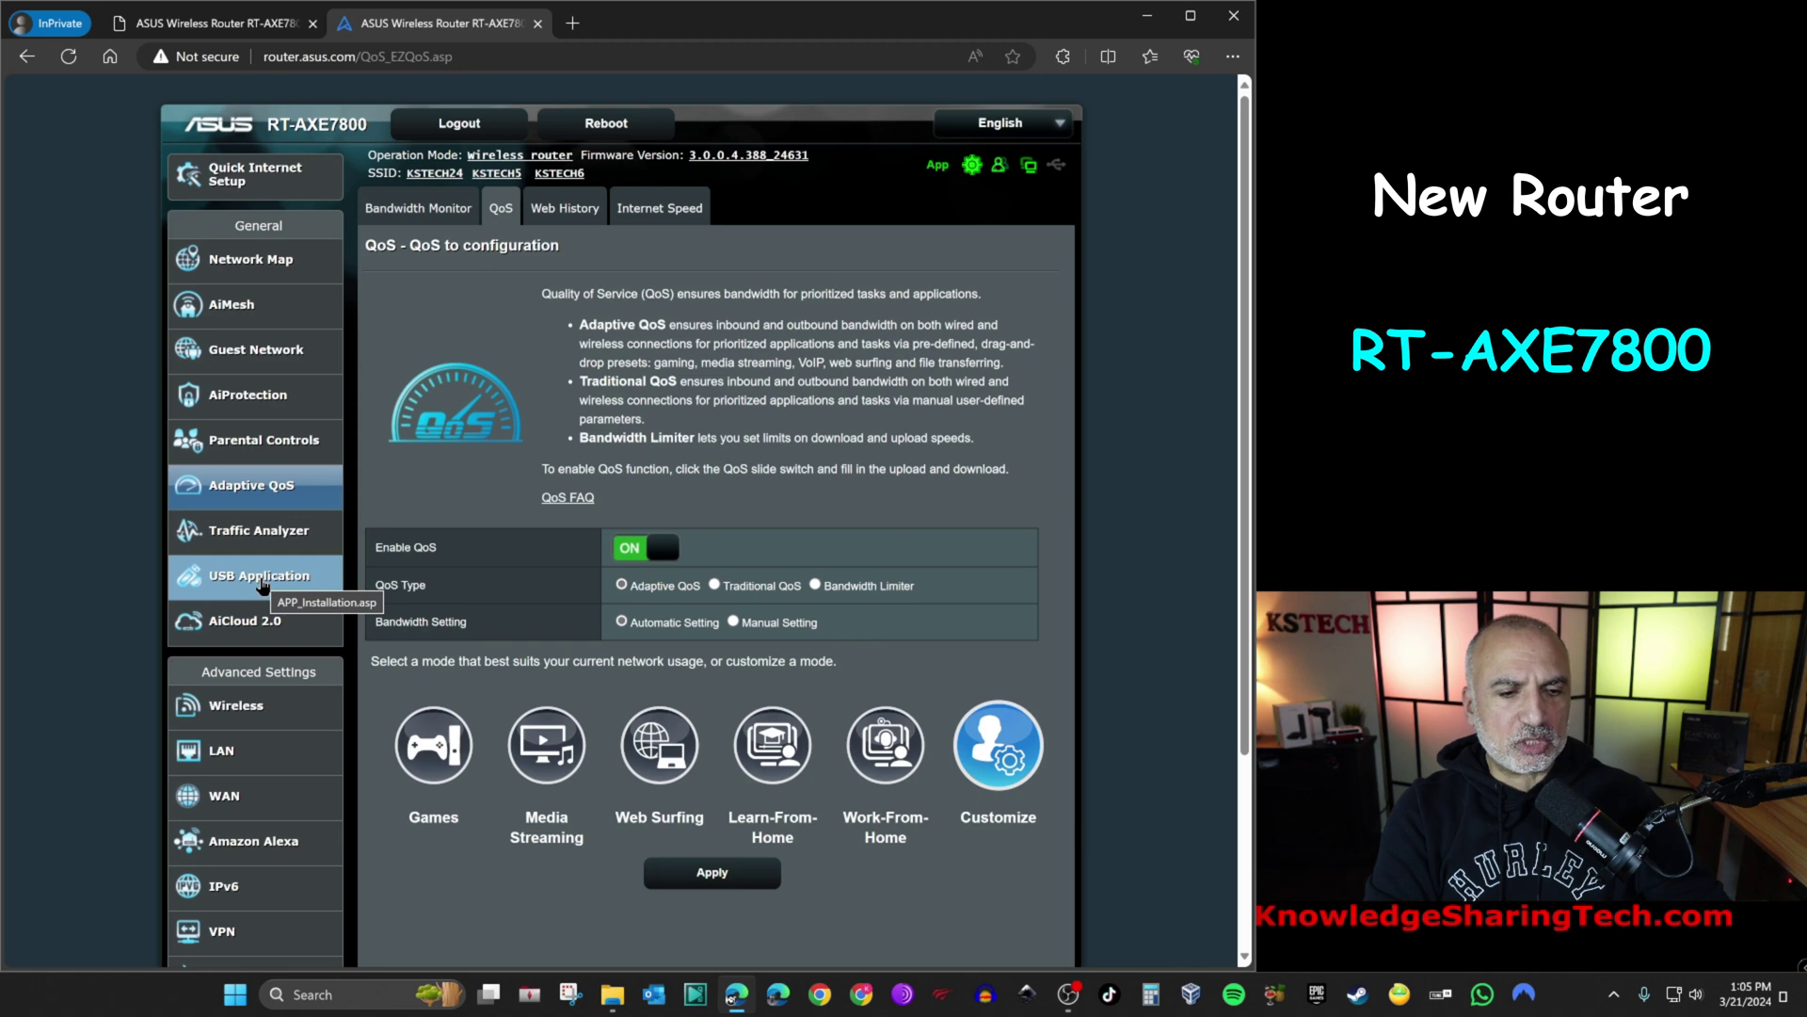
Step: Check the USB media server settings, then bring up the LAN IP page
{"action": "left_click", "coordinate": [262, 583]}
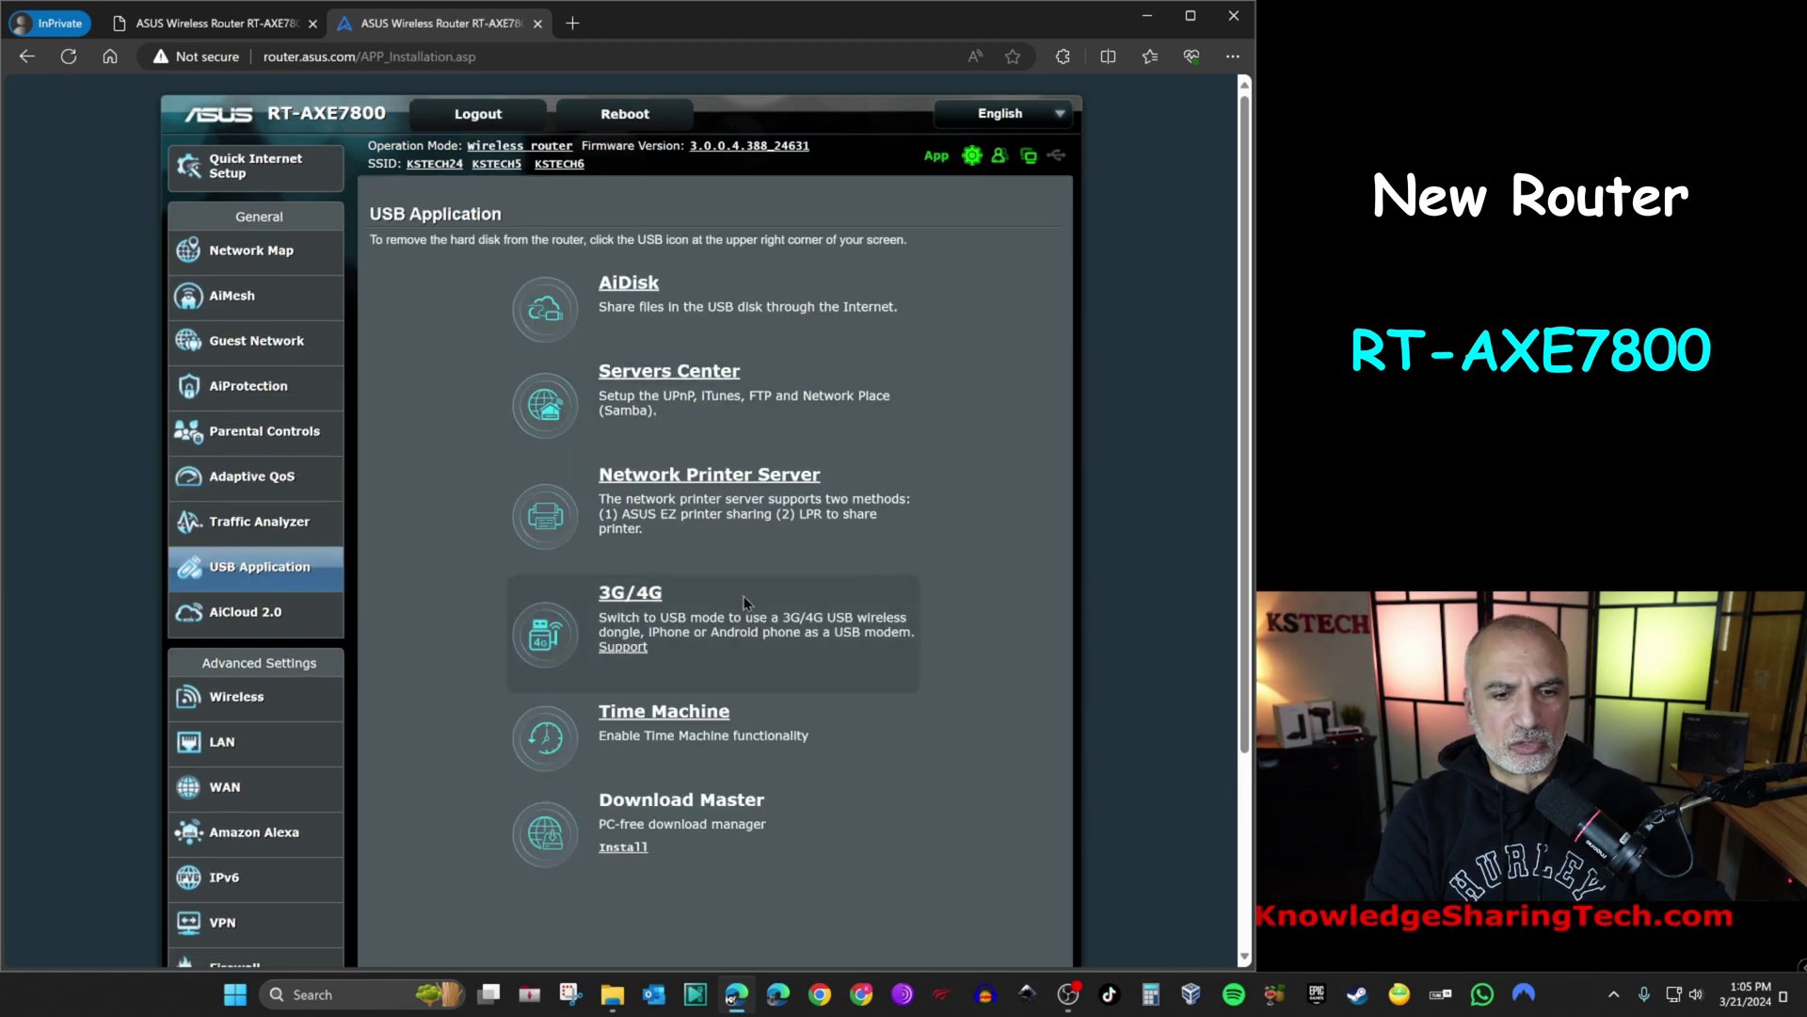
{"action": "left_click", "coordinate": [659, 378]}
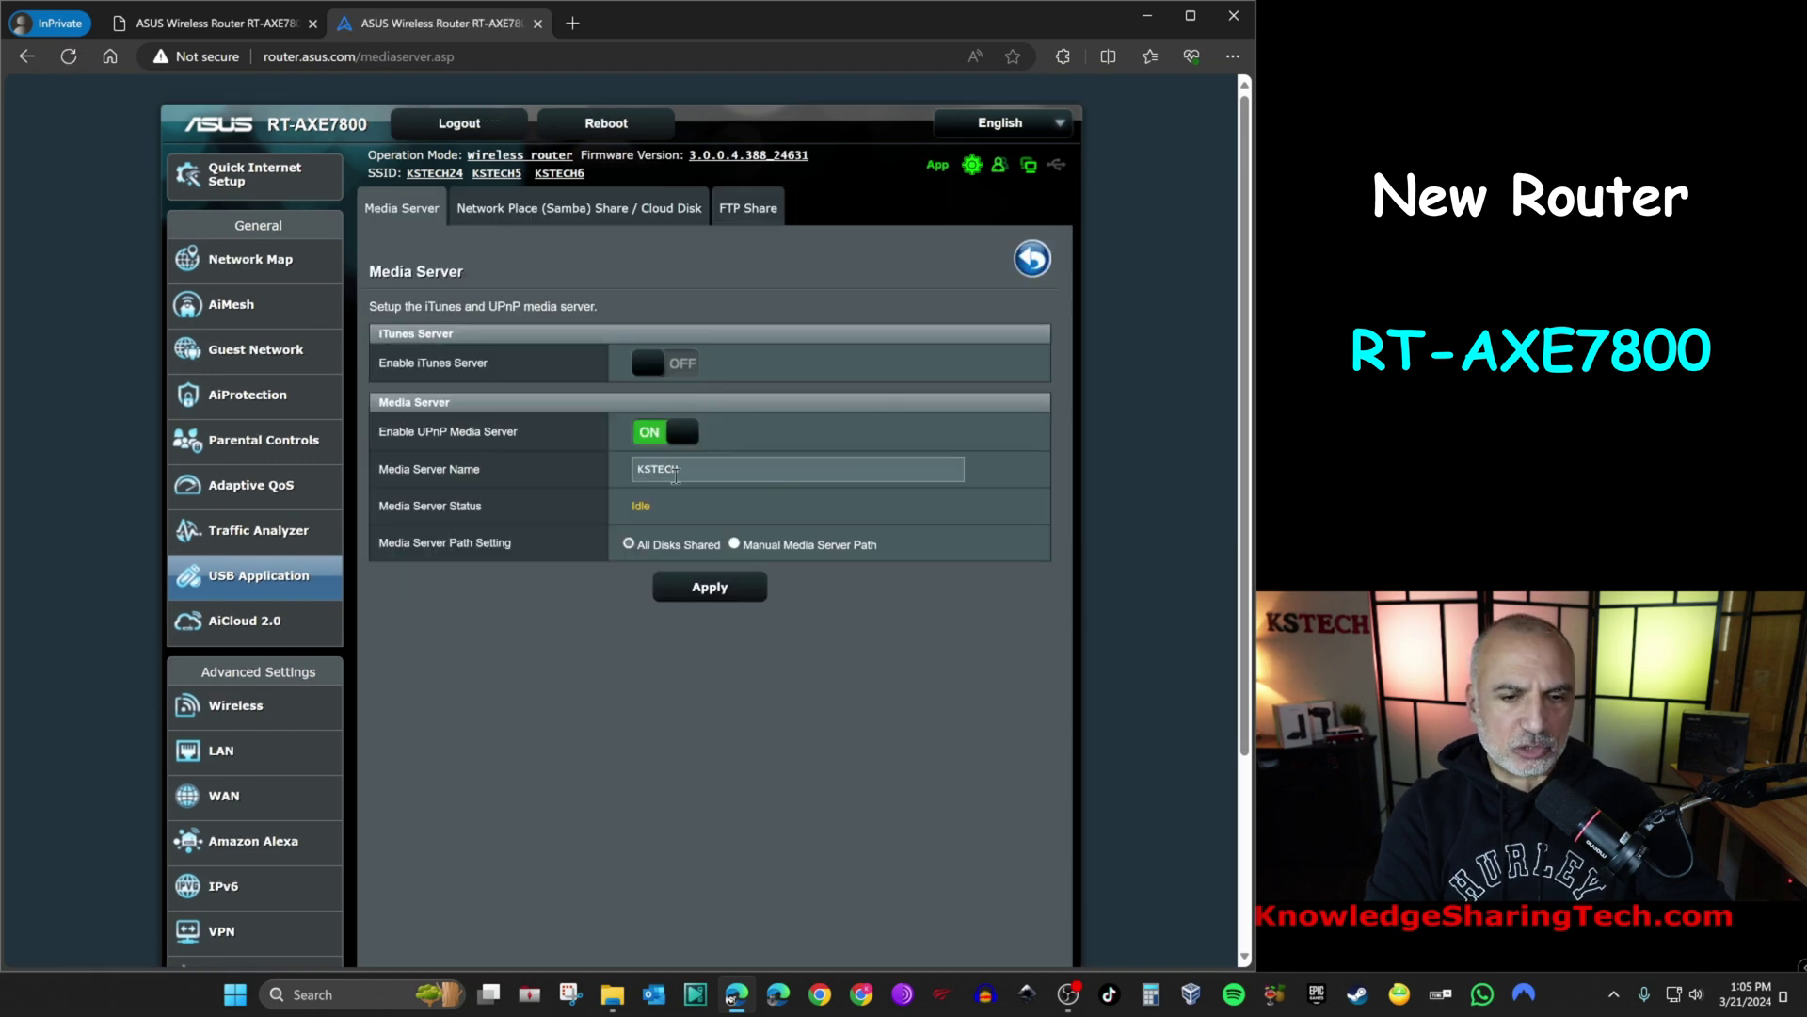
{"action": "left_click", "coordinate": [215, 753]}
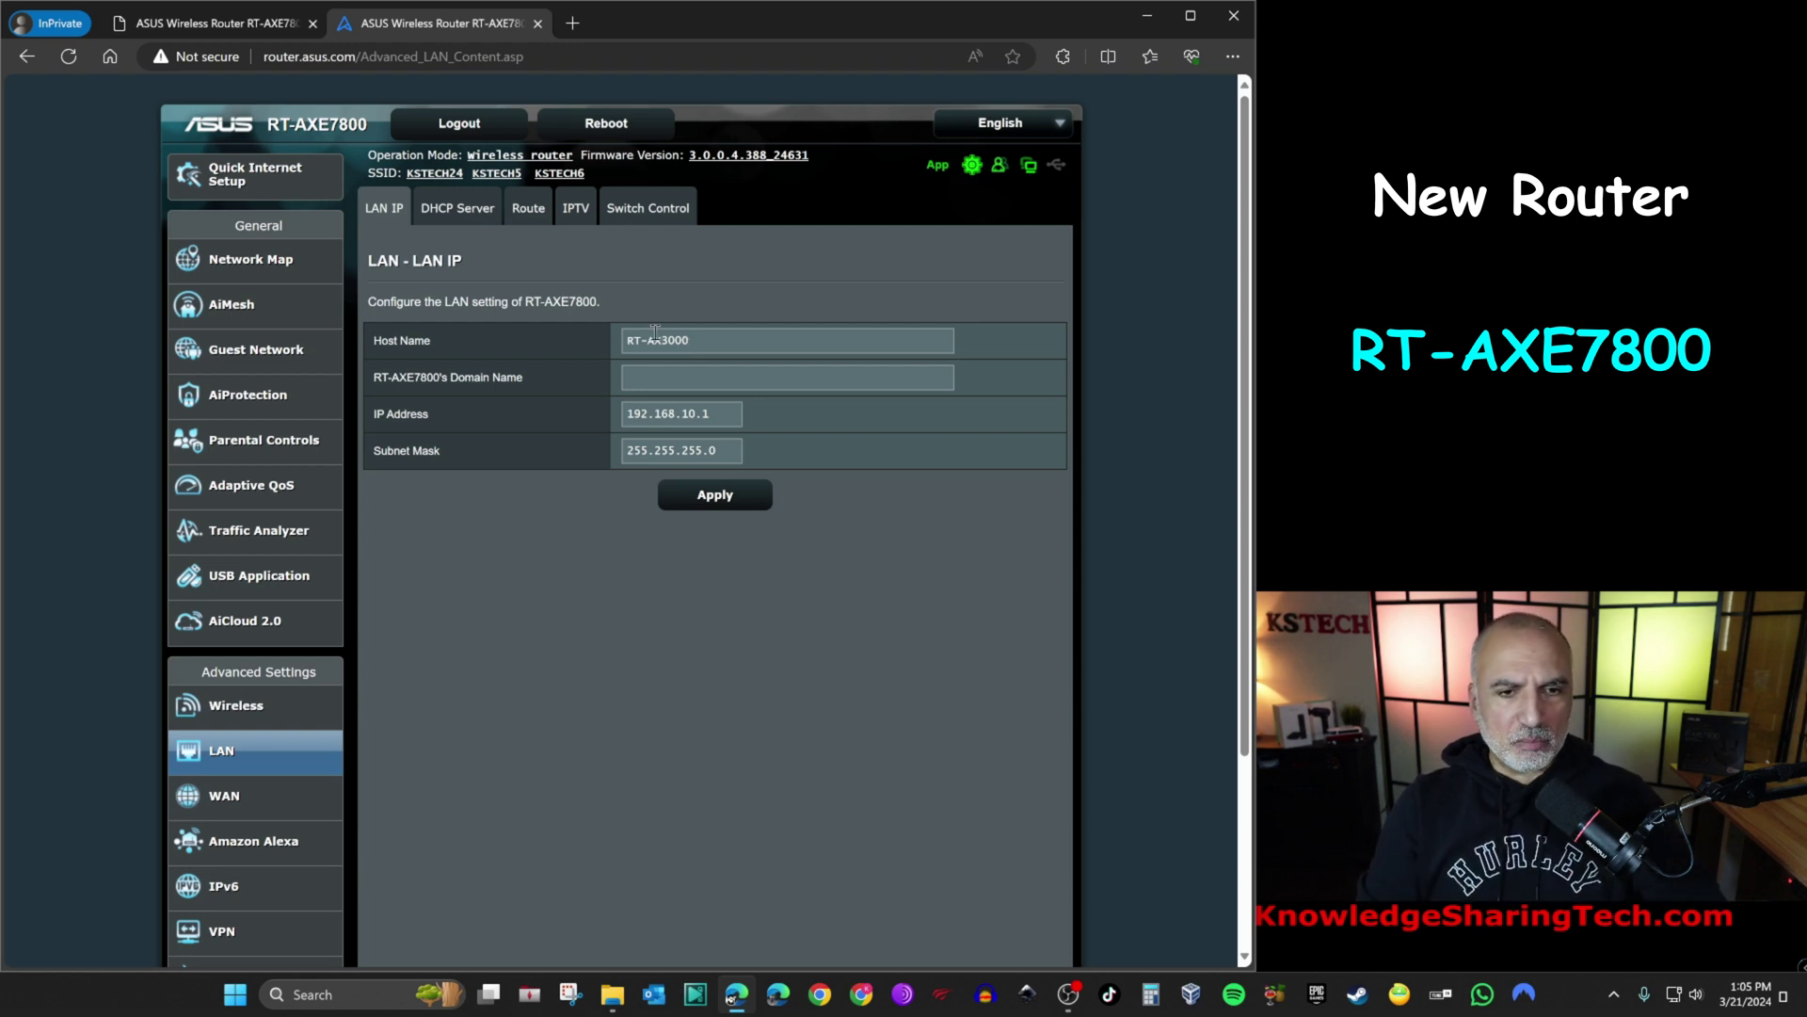
Step: Correct the LAN host name from RT-AX3000 to RT-AXE7800 and apply
{"action": "left_click", "coordinate": [659, 337]}
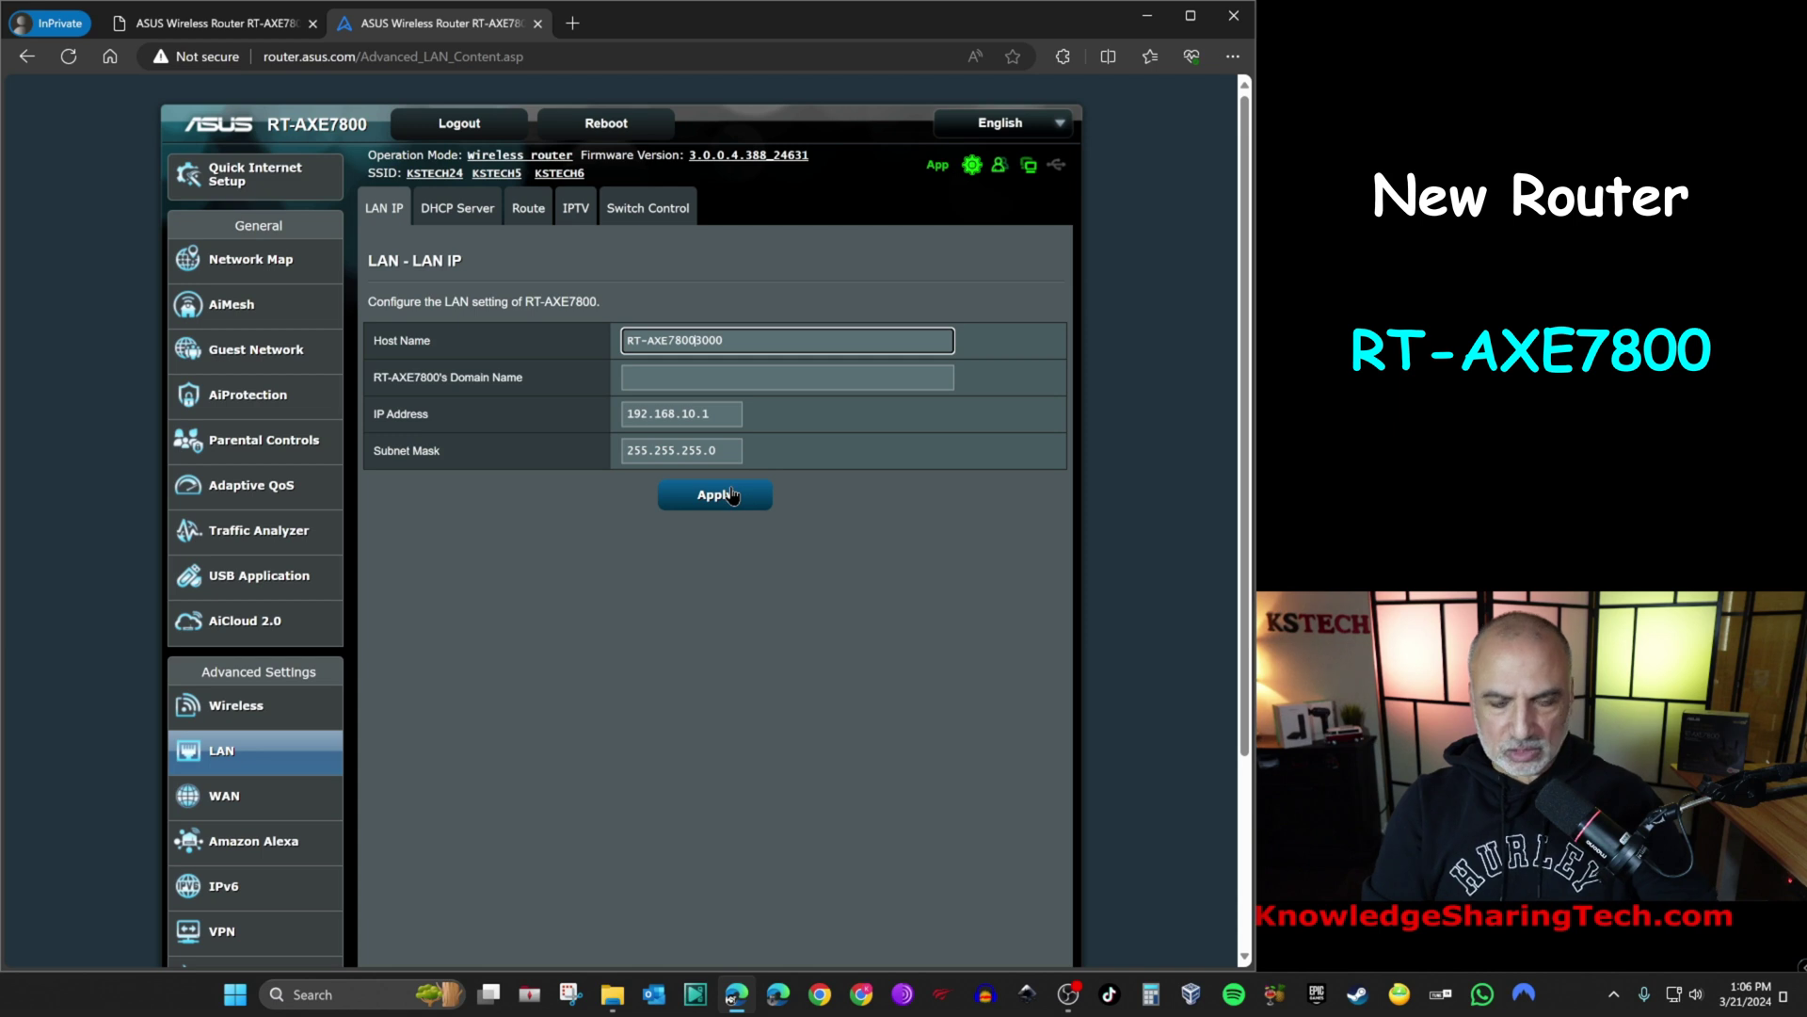
{"action": "key", "text": "Delete"}
{"action": "key", "text": "Delete"}
{"action": "key", "text": "Delete"}
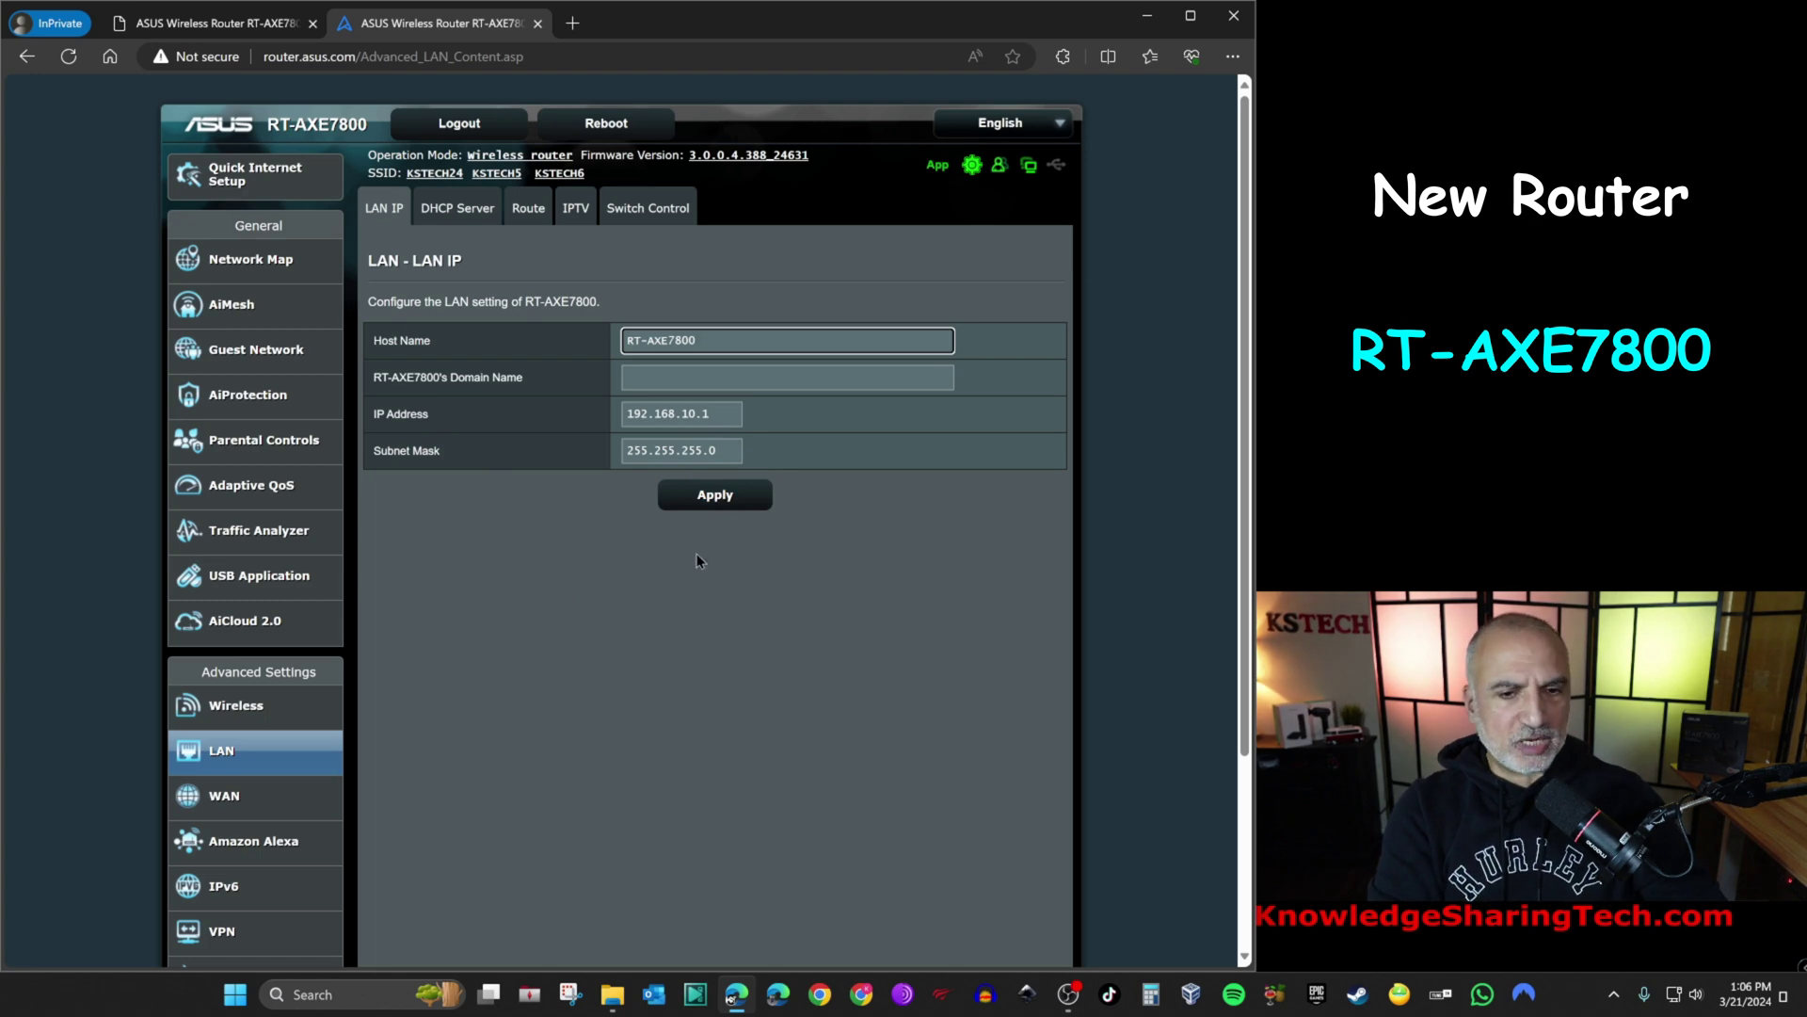
{"action": "left_click", "coordinate": [716, 496]}
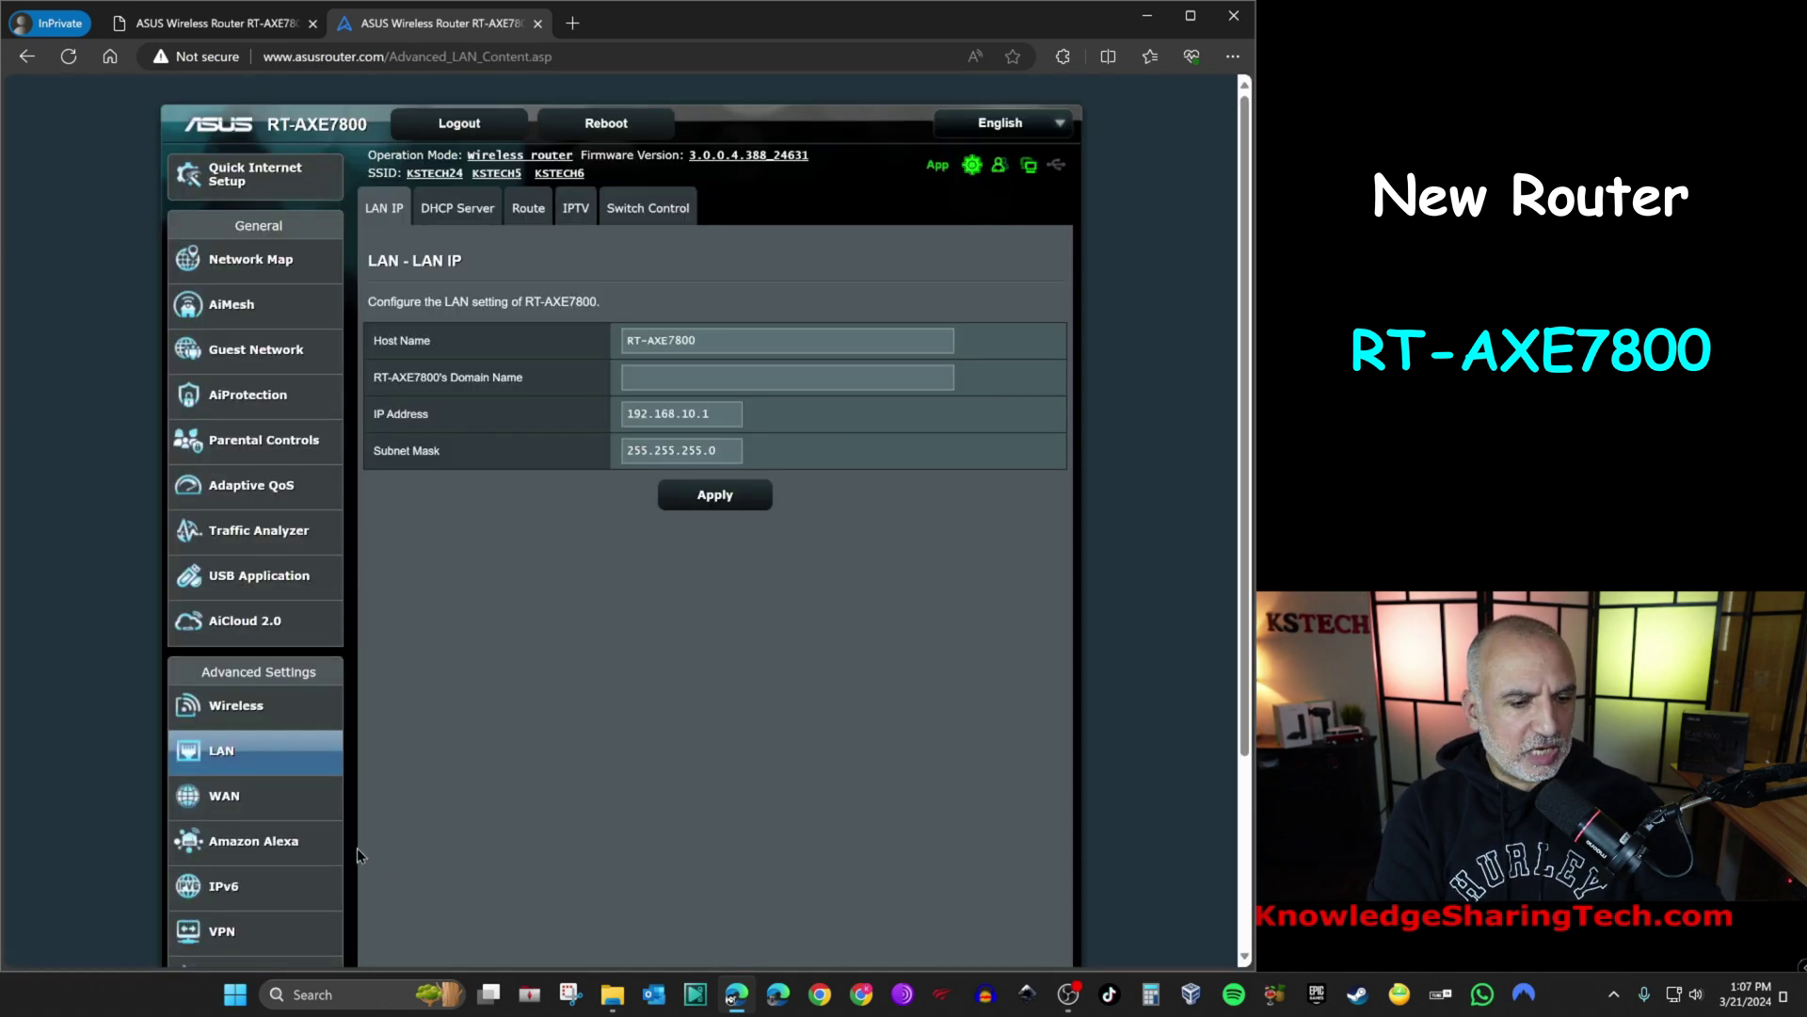
Step: Review the WAN settings, then view VPN Fusion's Canada and USA profiles
{"action": "left_click", "coordinate": [235, 800]}
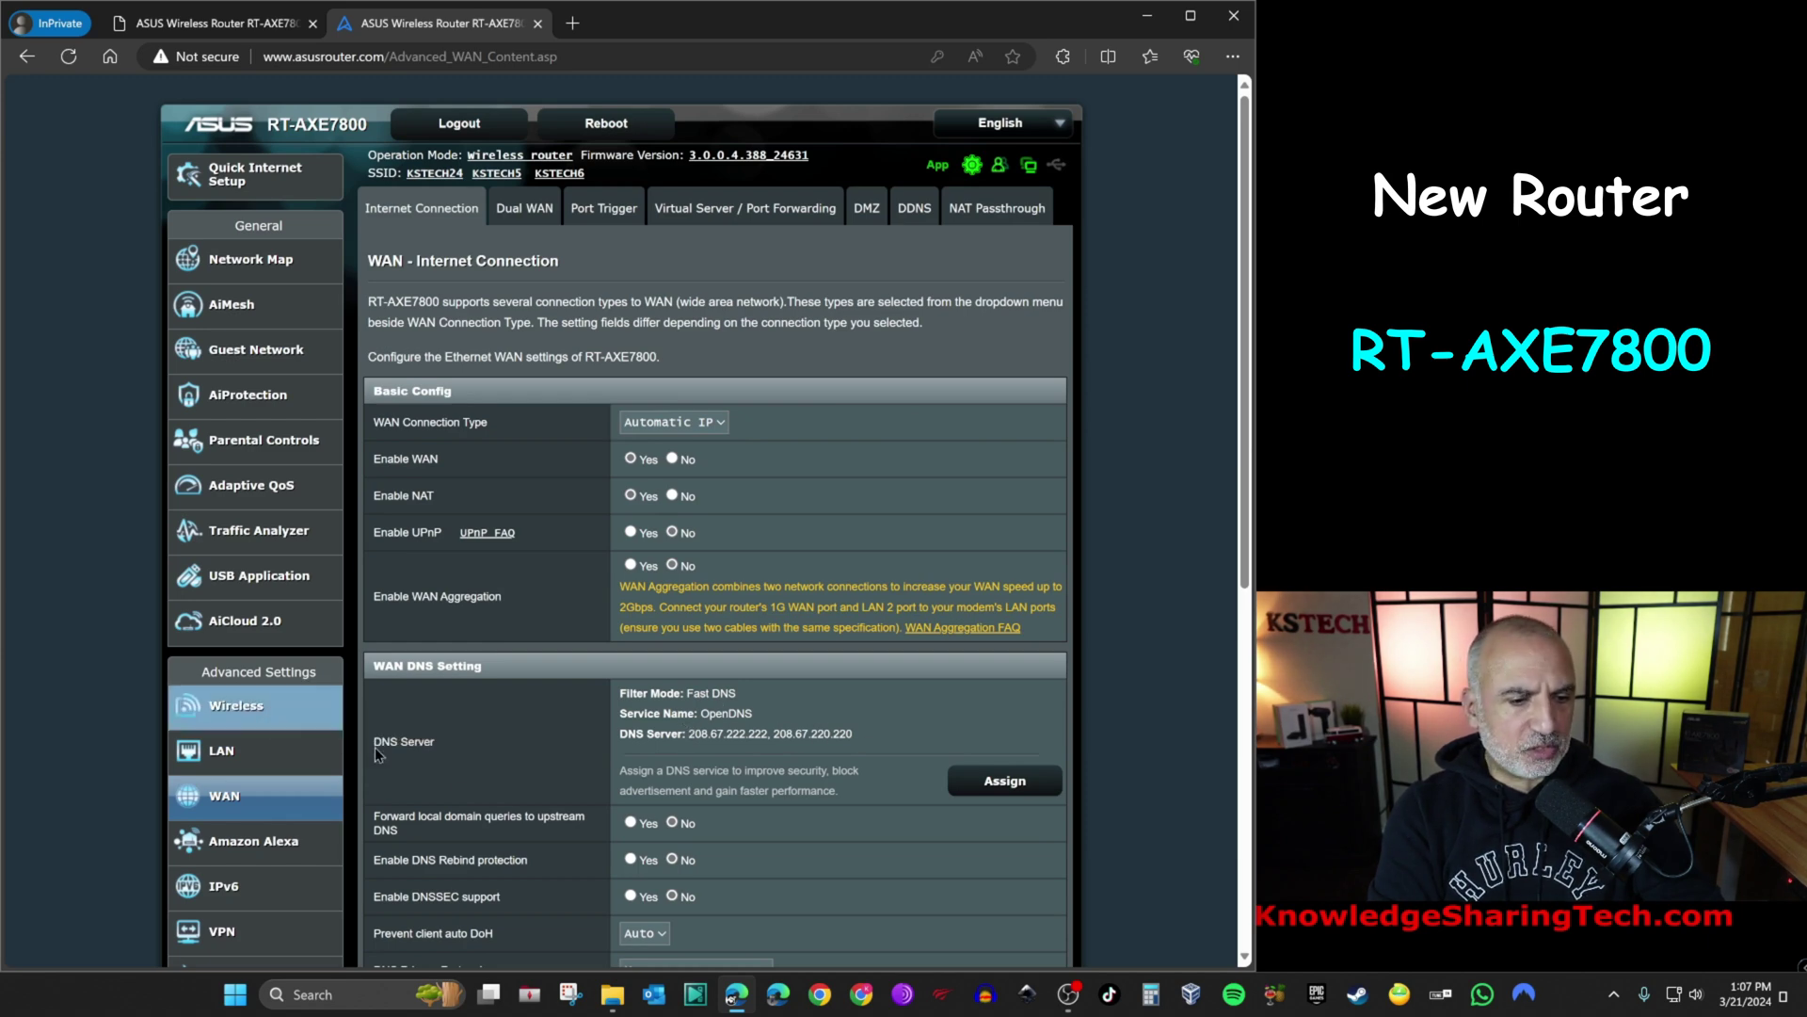
{"action": "scroll", "coordinate": [320, 676], "scroll_direction": "down", "scroll_amount": 4}
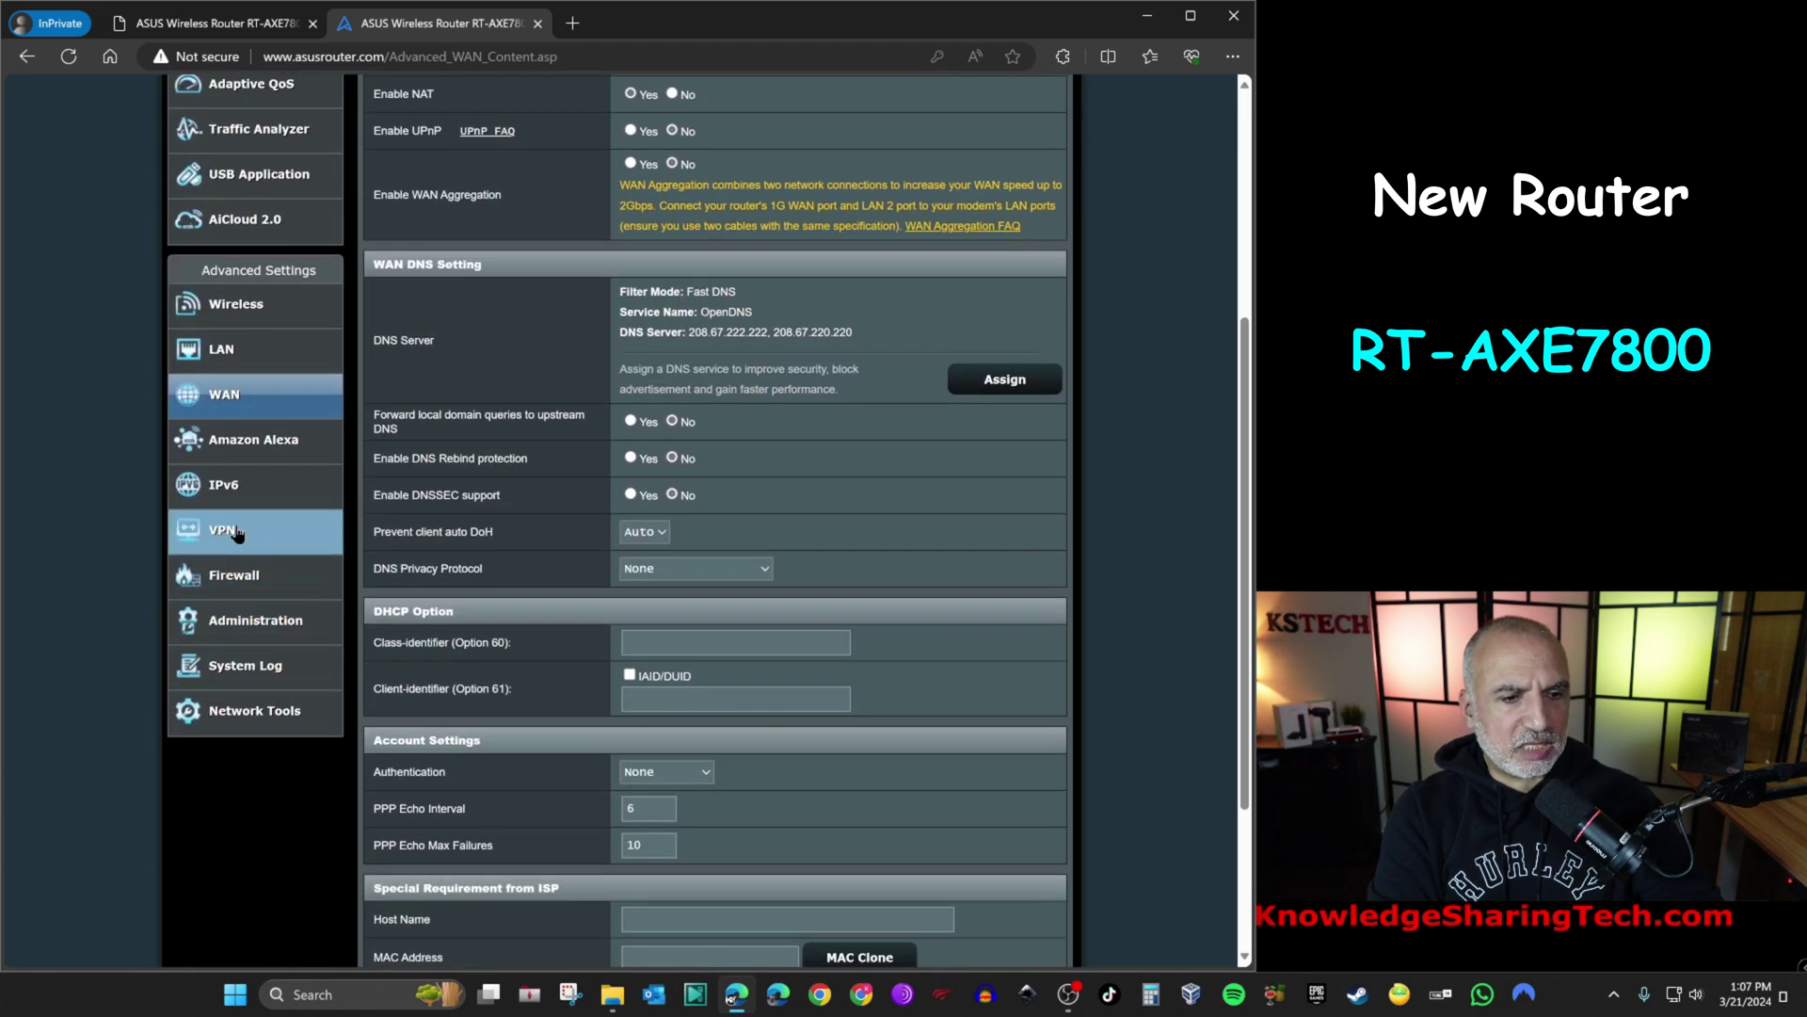
{"action": "left_click", "coordinate": [235, 530]}
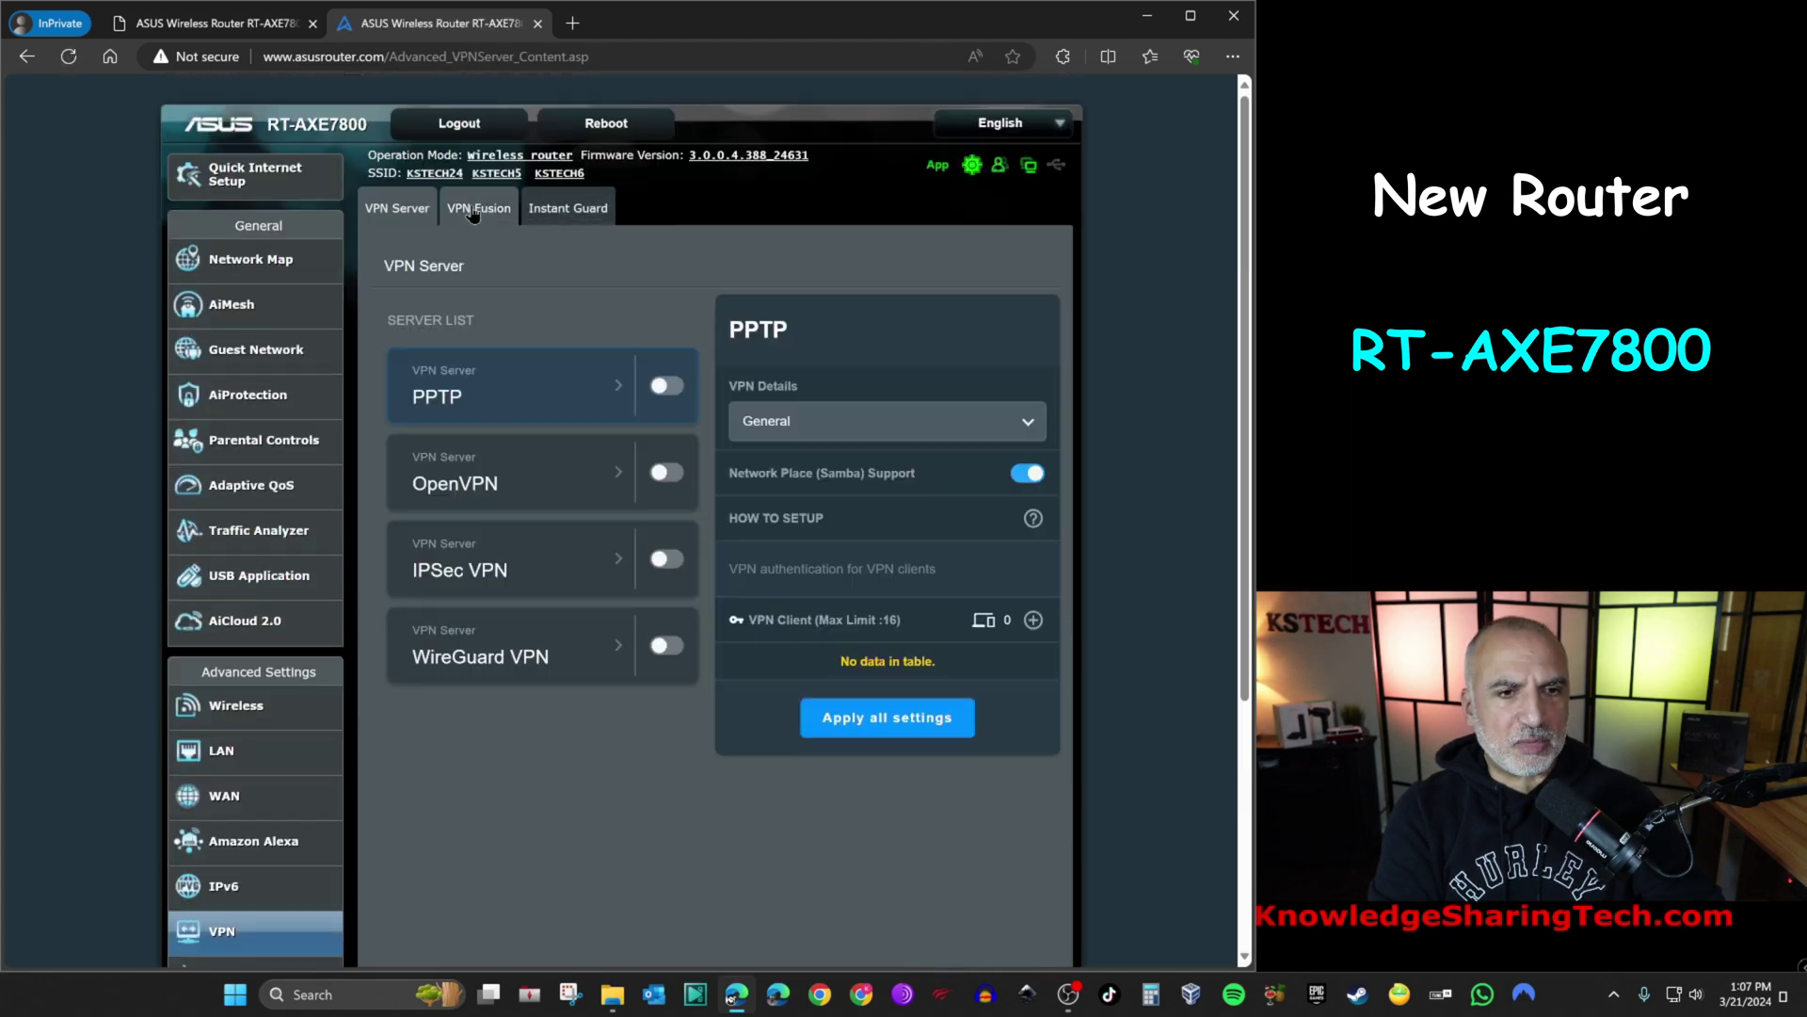
{"action": "left_click", "coordinate": [474, 211]}
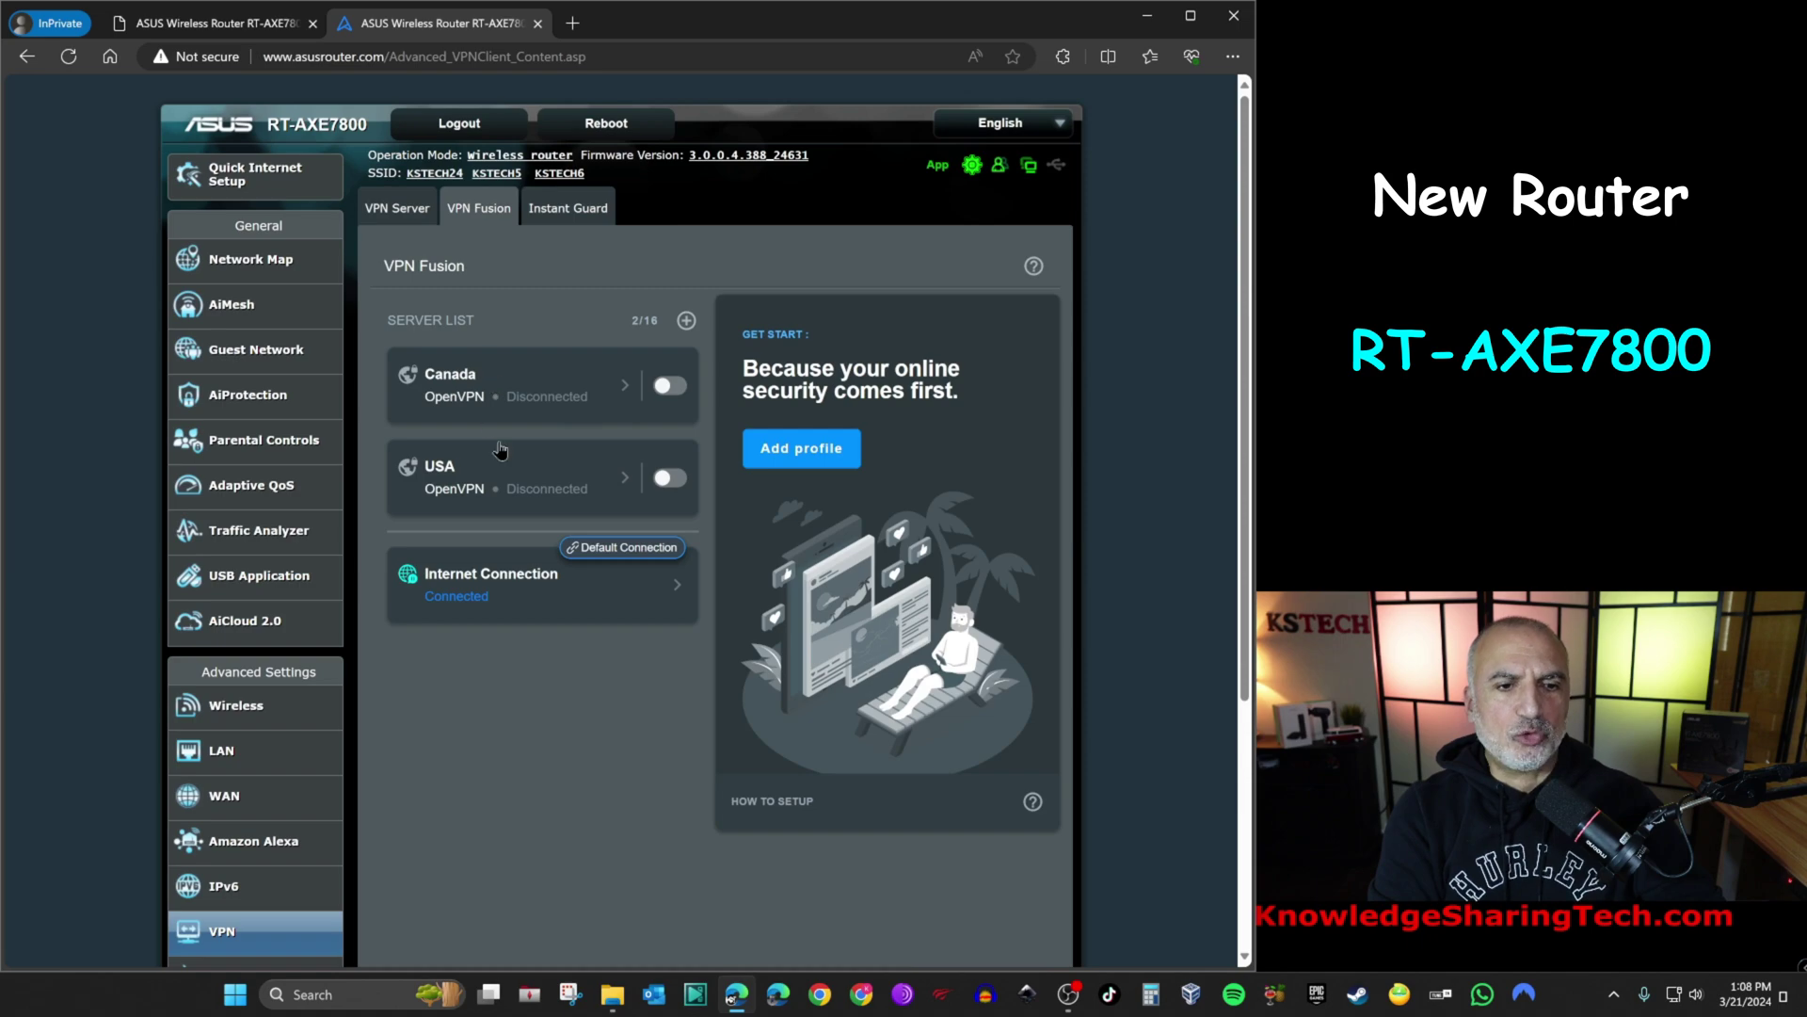